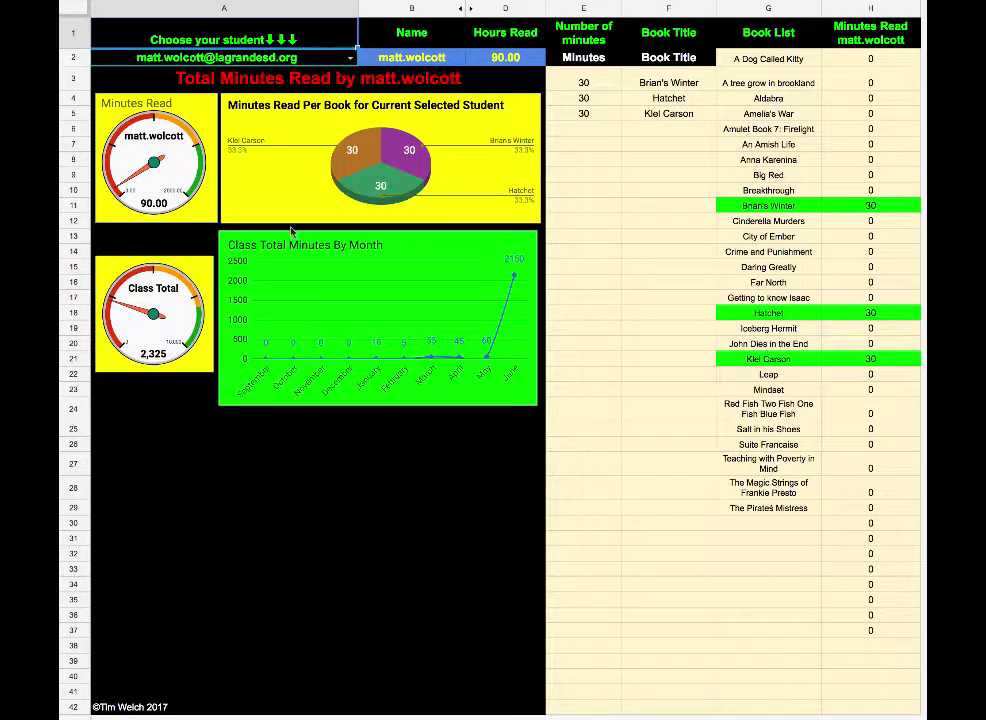
Switch the reading dashboard to the twelfth listed student and compare the two Hatchet entries with that book's total in the book list
{"action": "left_click", "coordinate": [343, 60]}
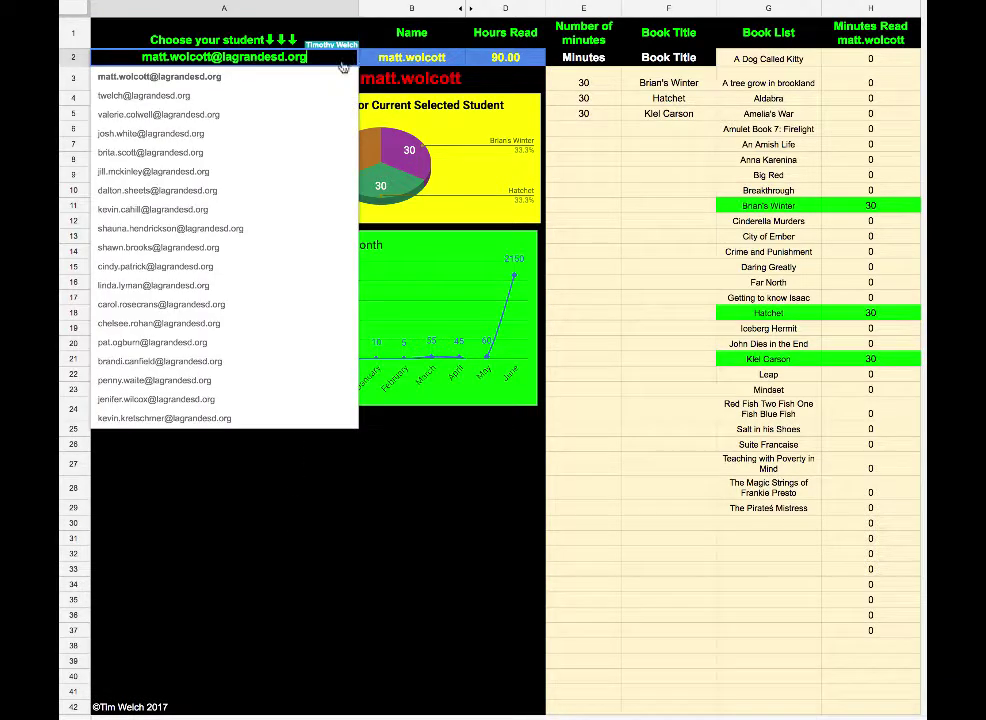
{"action": "left_click", "coordinate": [281, 284]}
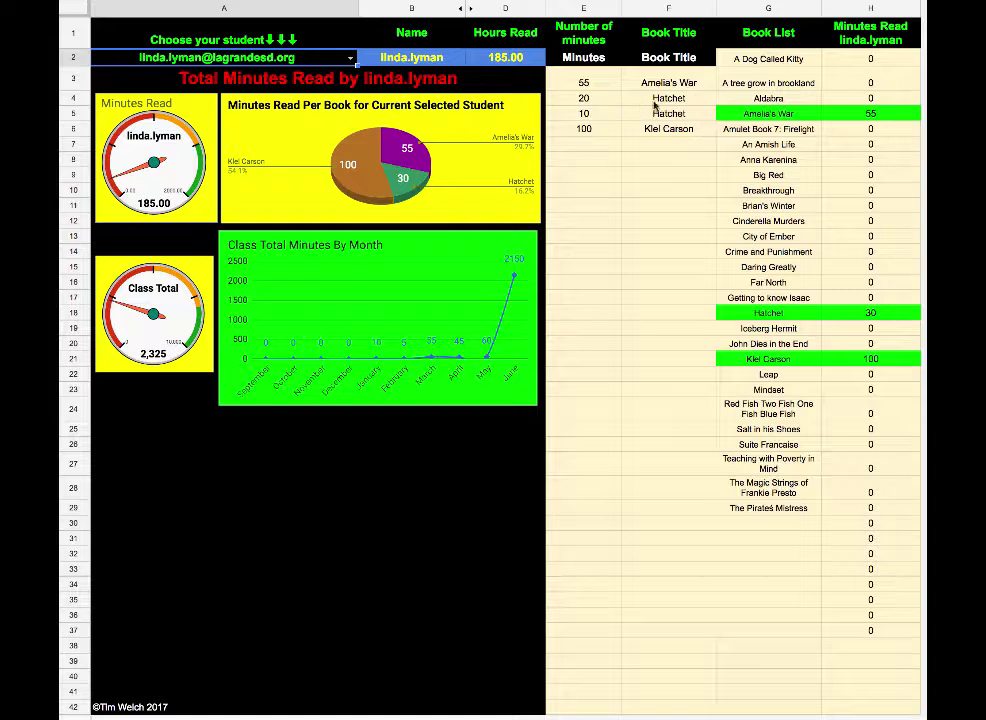
{"action": "left_click", "coordinate": [600, 102]}
{"action": "left_click", "coordinate": [632, 99]}
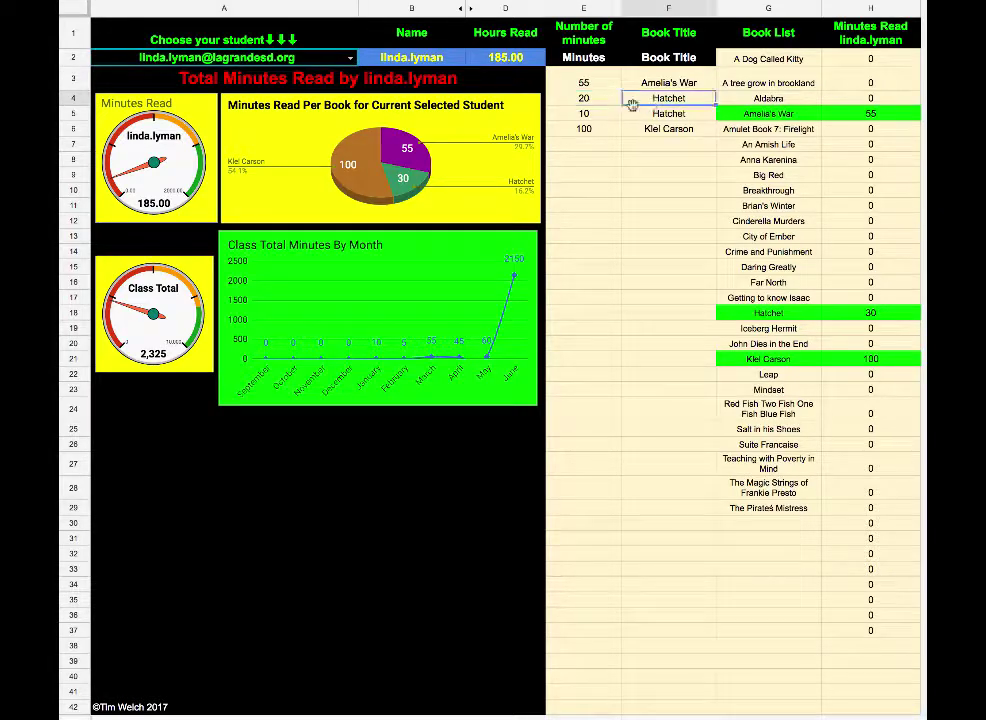
{"action": "left_click", "coordinate": [597, 115]}
{"action": "left_click", "coordinate": [655, 116]}
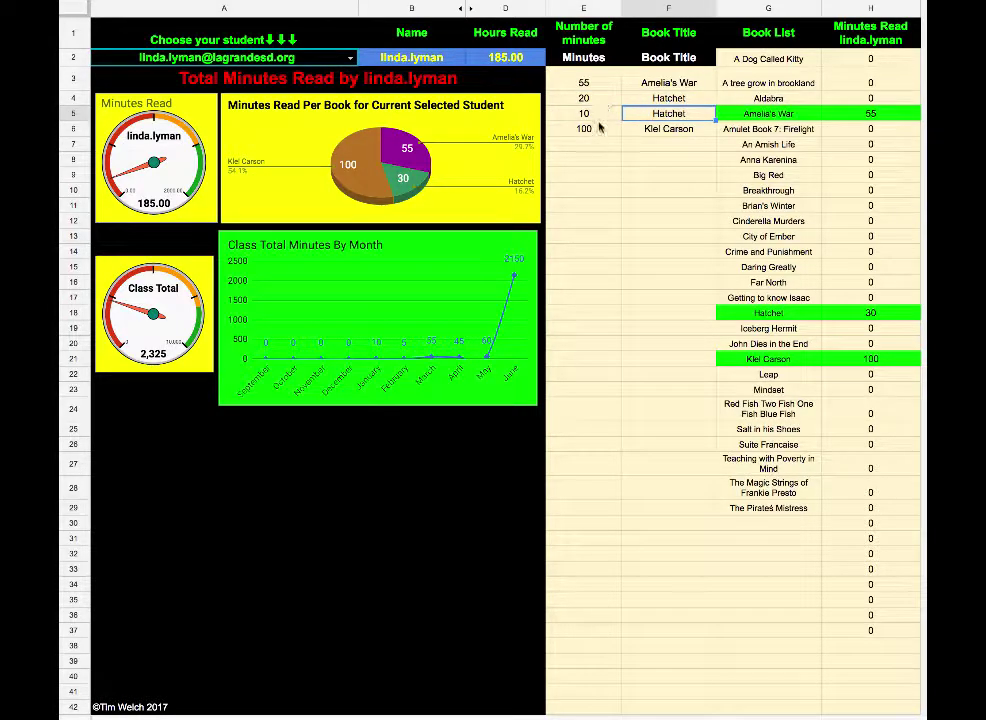
{"action": "left_click", "coordinate": [871, 314]}
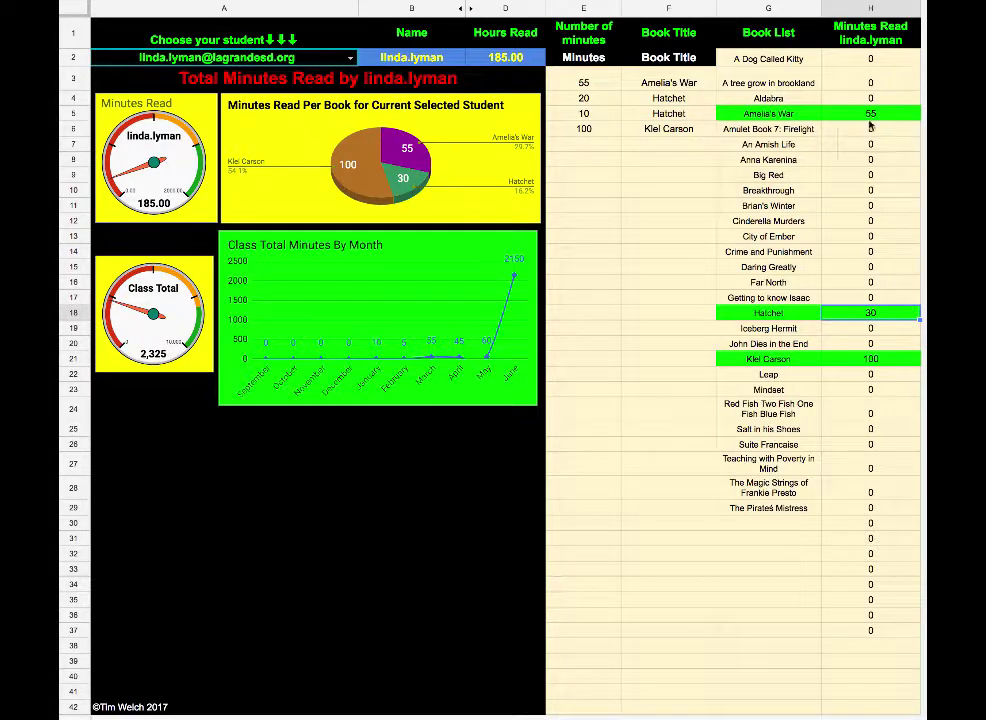
Inspect the Klel Carson and Amelia's War slices in the pie chart of minutes read per book
{"action": "left_click", "coordinate": [348, 146]}
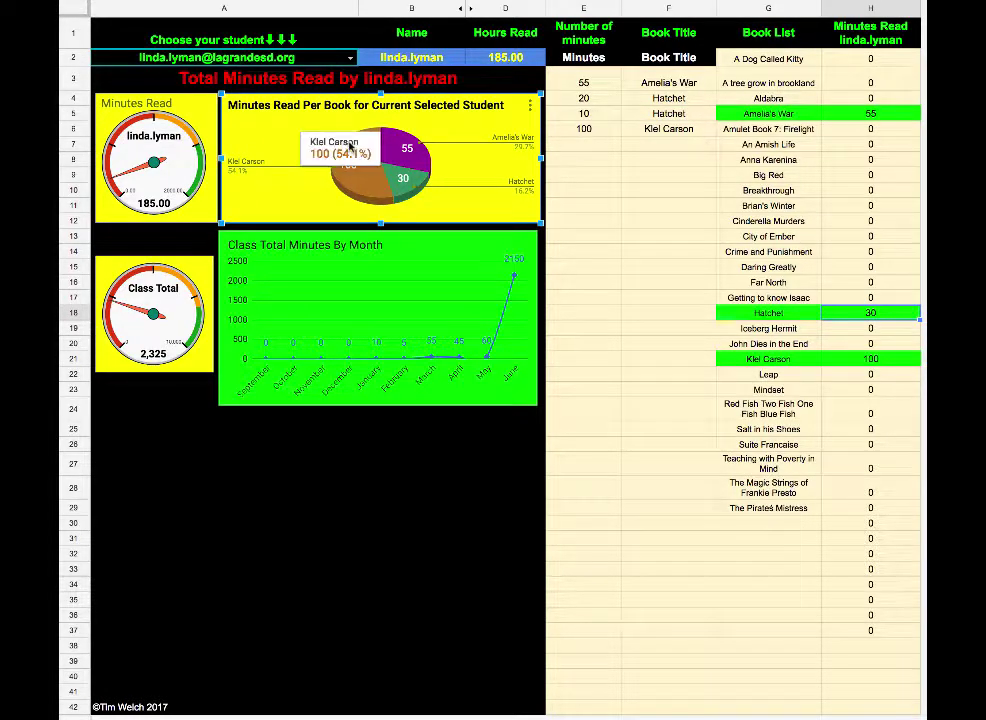
{"action": "mouse_move", "coordinate": [404, 146]}
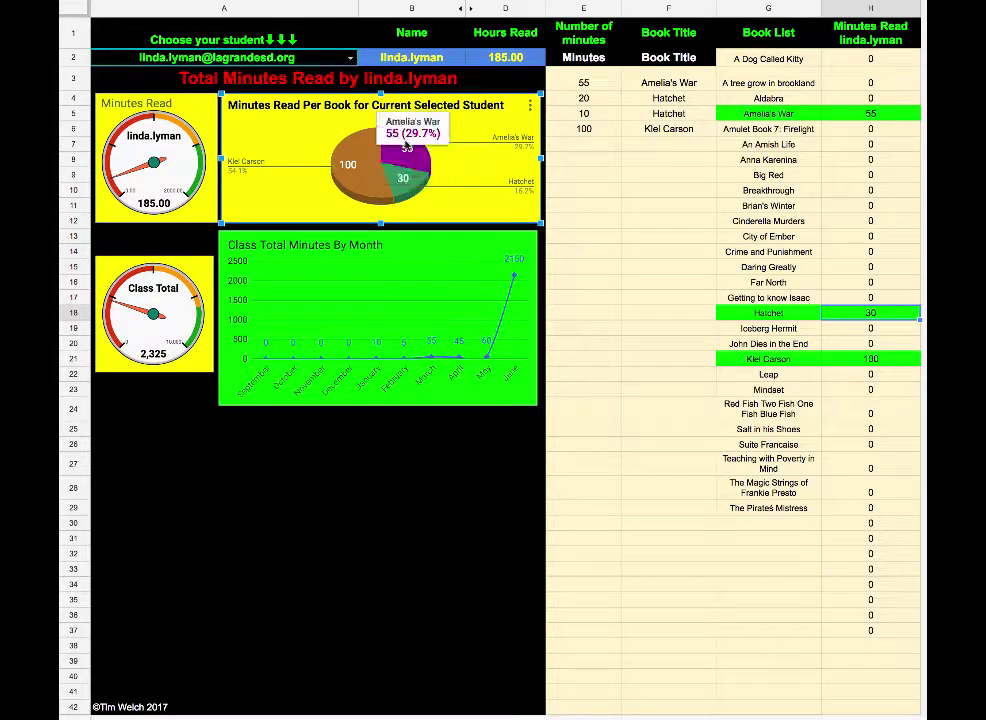
{"action": "mouse_move", "coordinate": [374, 160]}
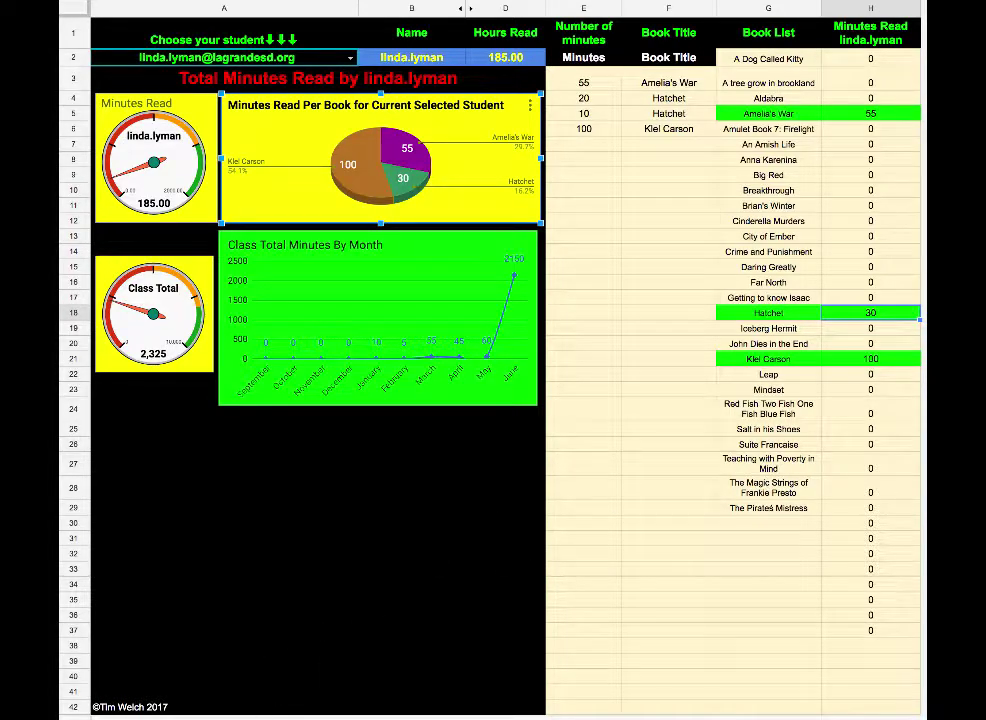
Switch to Google Drive and create a new Google Form in the shared Reading Logs Tutorial folder
{"action": "left_click", "coordinate": [312, 718]}
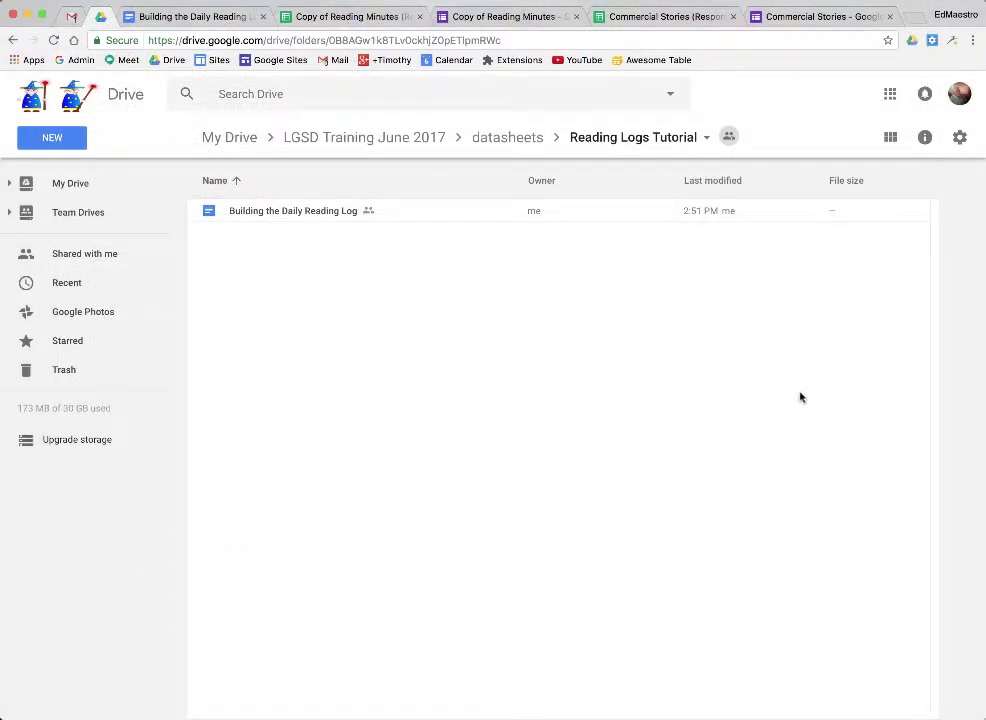
{"action": "left_click", "coordinate": [53, 141]}
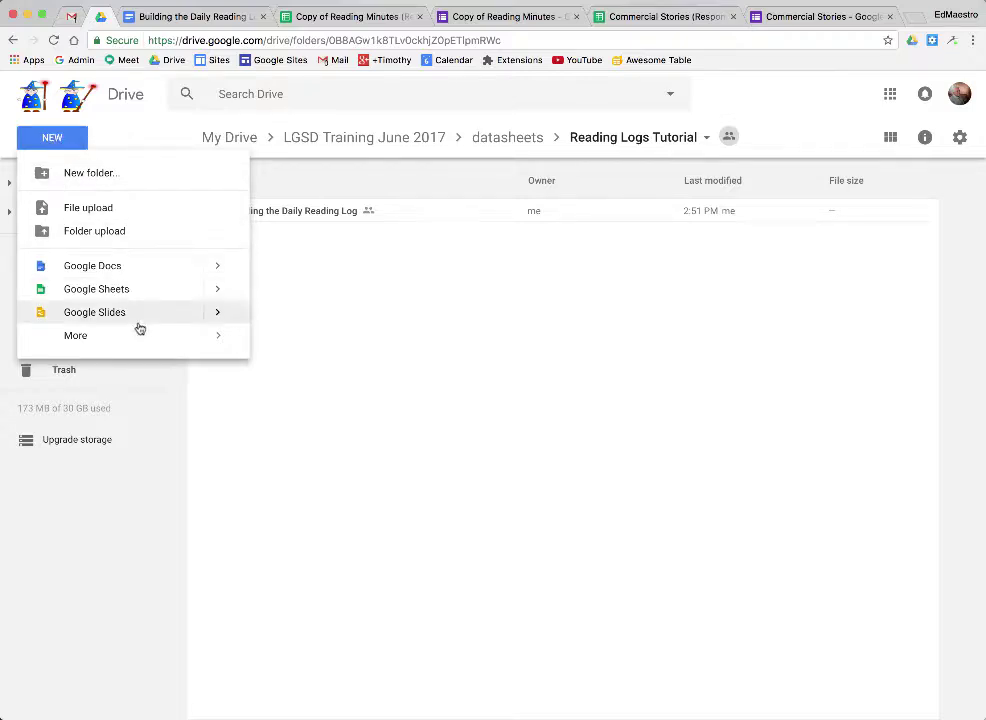
{"action": "mouse_move", "coordinate": [136, 335]}
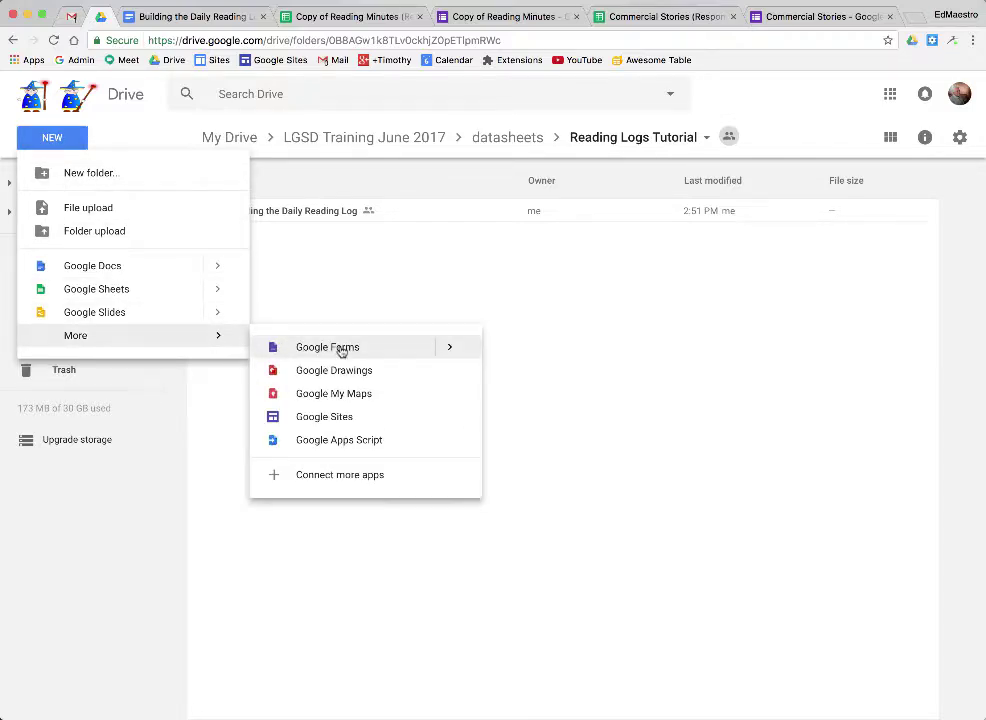
{"action": "left_click", "coordinate": [341, 351]}
{"action": "left_click", "coordinate": [665, 436]}
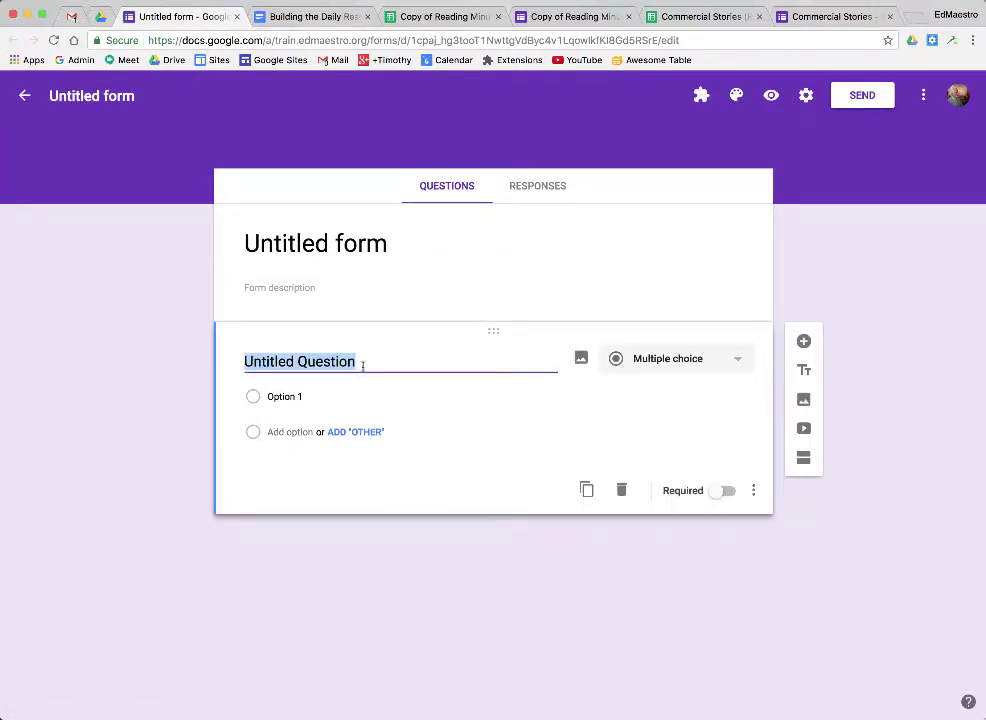
Title the first question "Book Title" and make it a multiple choice question
{"action": "type", "text": "B"}
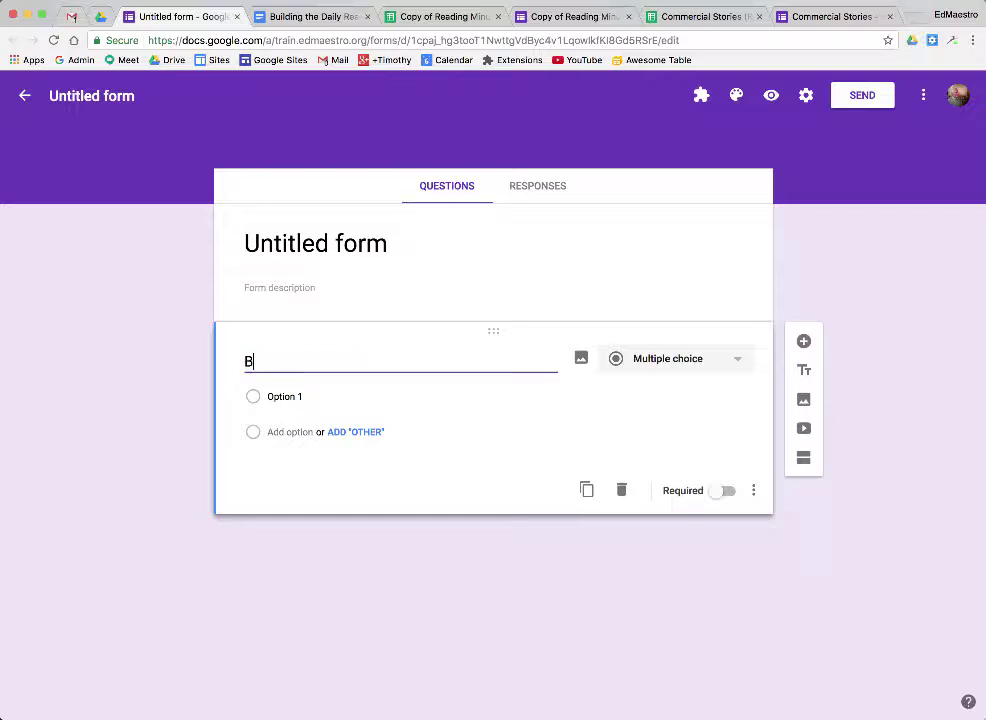
{"action": "type", "text": "ook Title"}
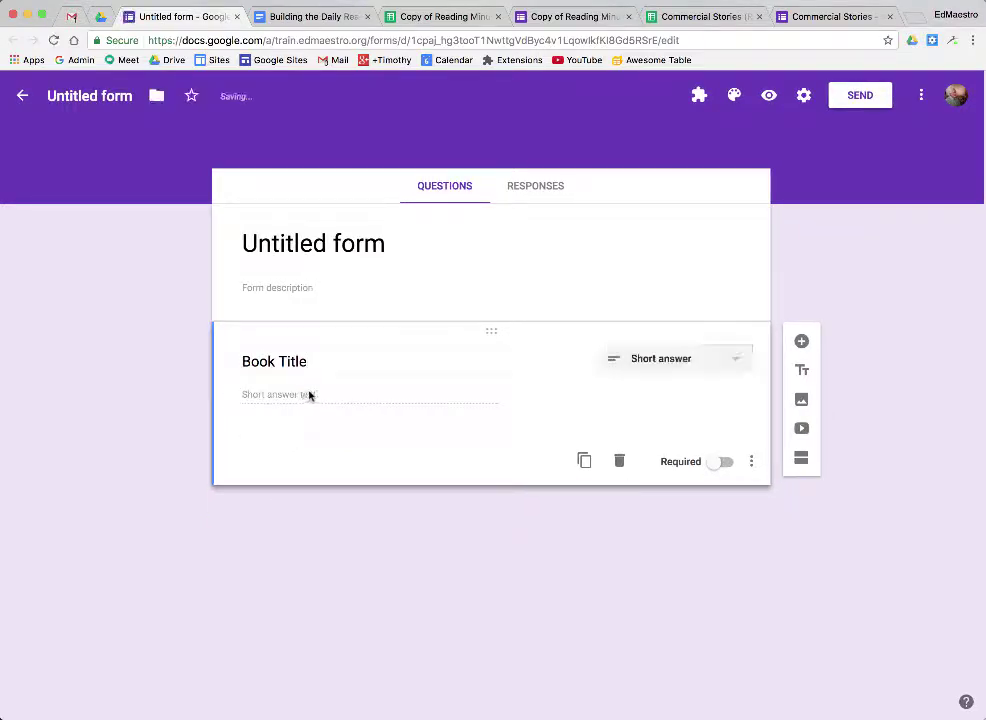
{"action": "left_click", "coordinate": [672, 358]}
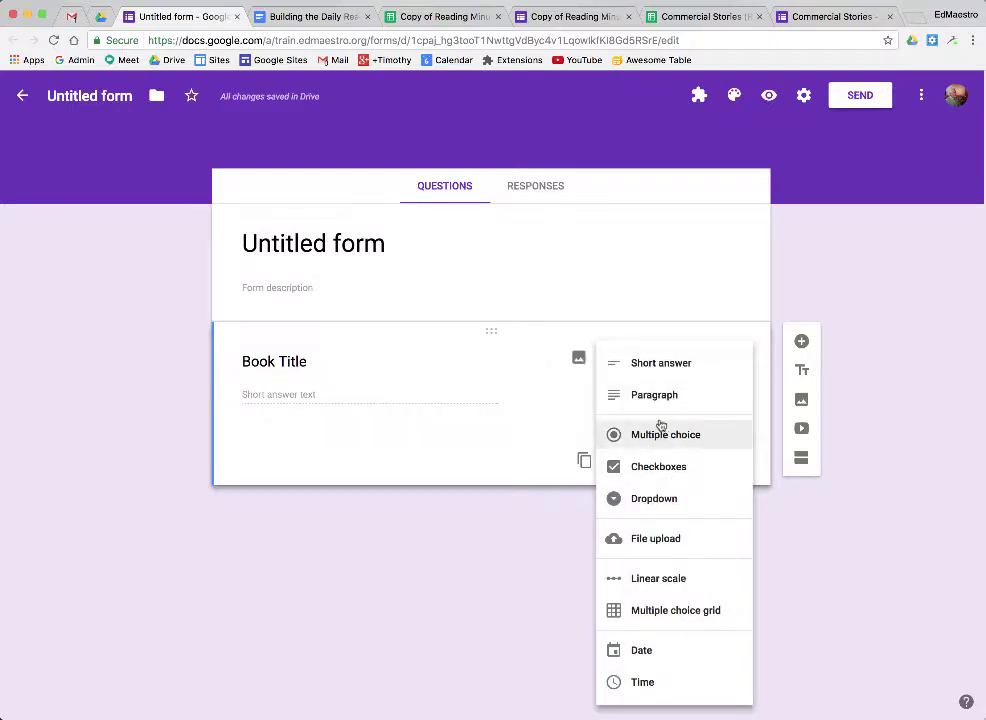
{"action": "left_click", "coordinate": [678, 438]}
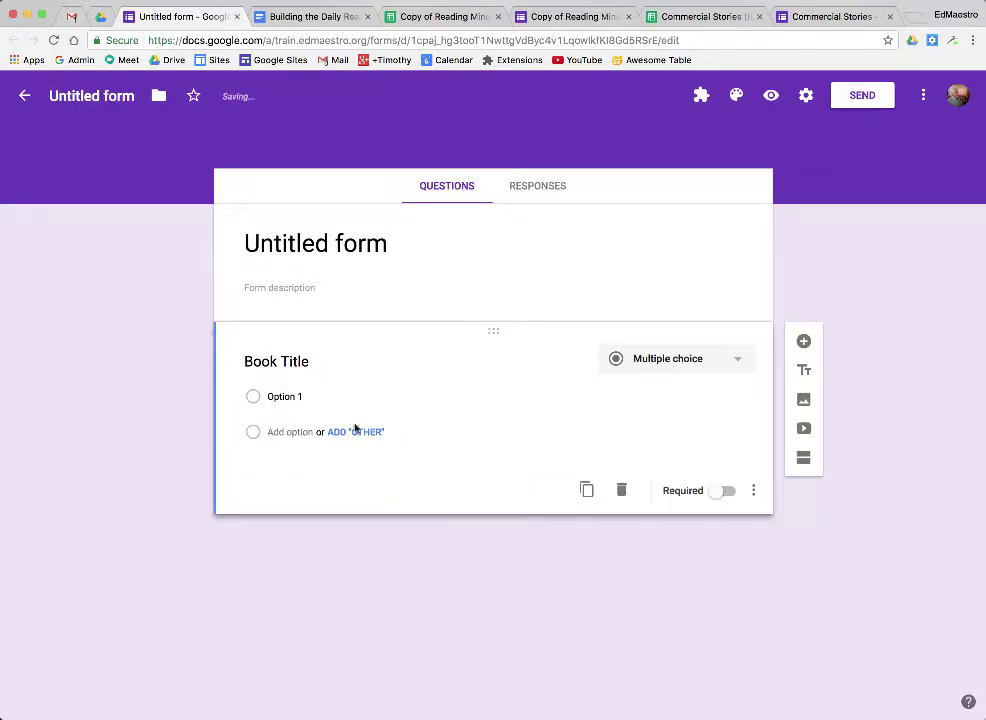
Add an "Other" choice to the Book Title question, remove Option 1, and make the question required
{"action": "left_click", "coordinate": [305, 397]}
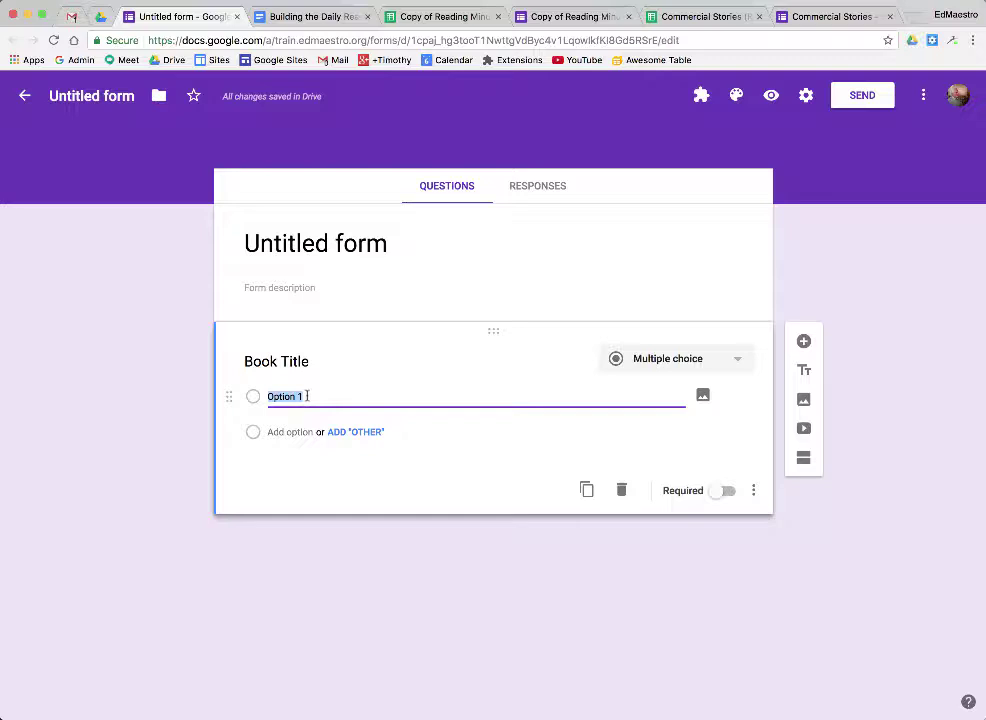
{"action": "left_click", "coordinate": [370, 433]}
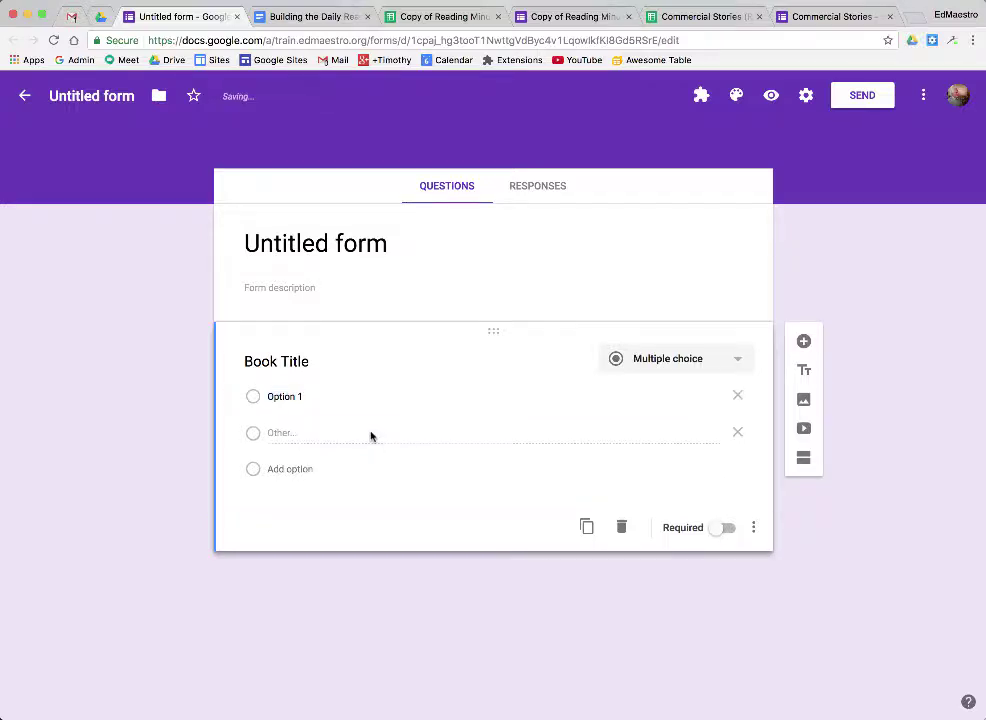
{"action": "left_click", "coordinate": [737, 395]}
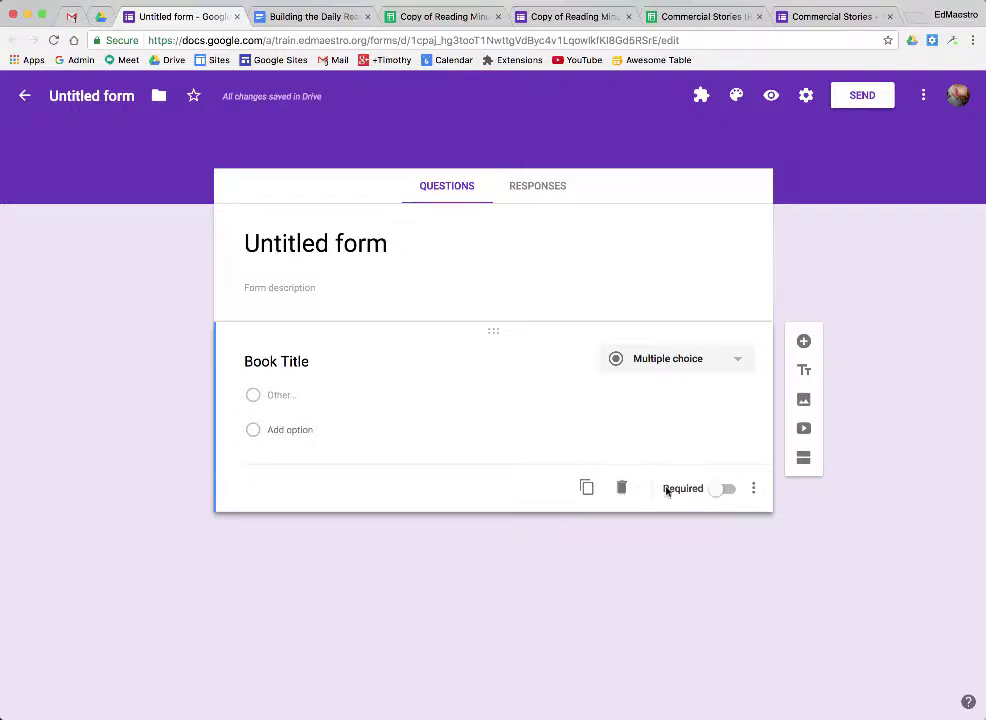
{"action": "left_click", "coordinate": [728, 489]}
Duplicate the Book Title question and title the copy "Minutes"
{"action": "left_click", "coordinate": [587, 488]}
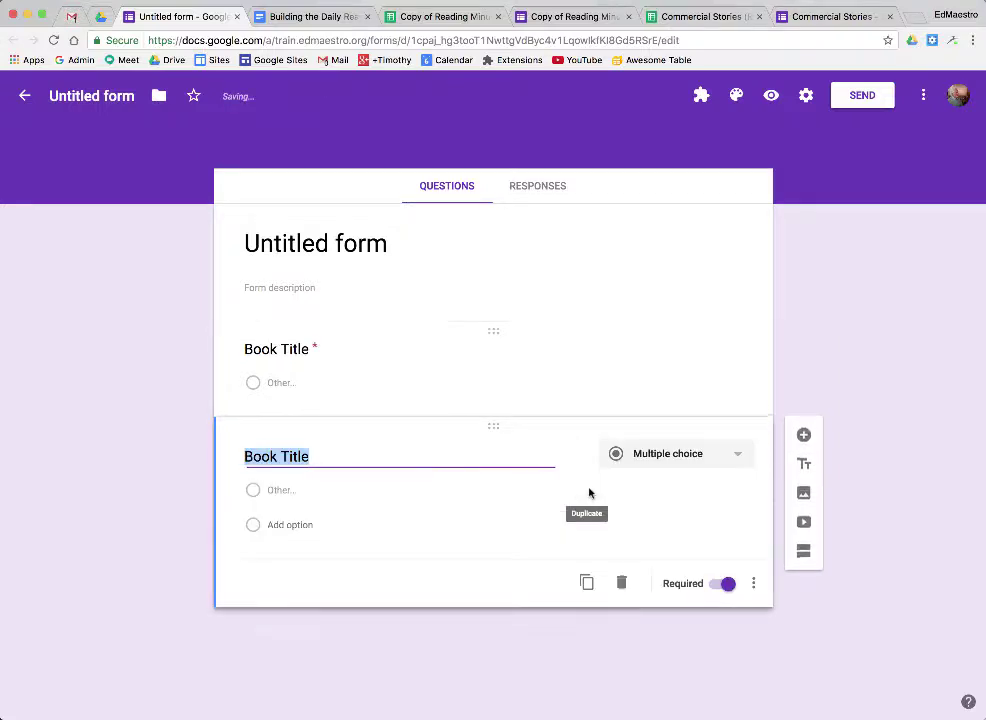
{"action": "type", "text": "Min"}
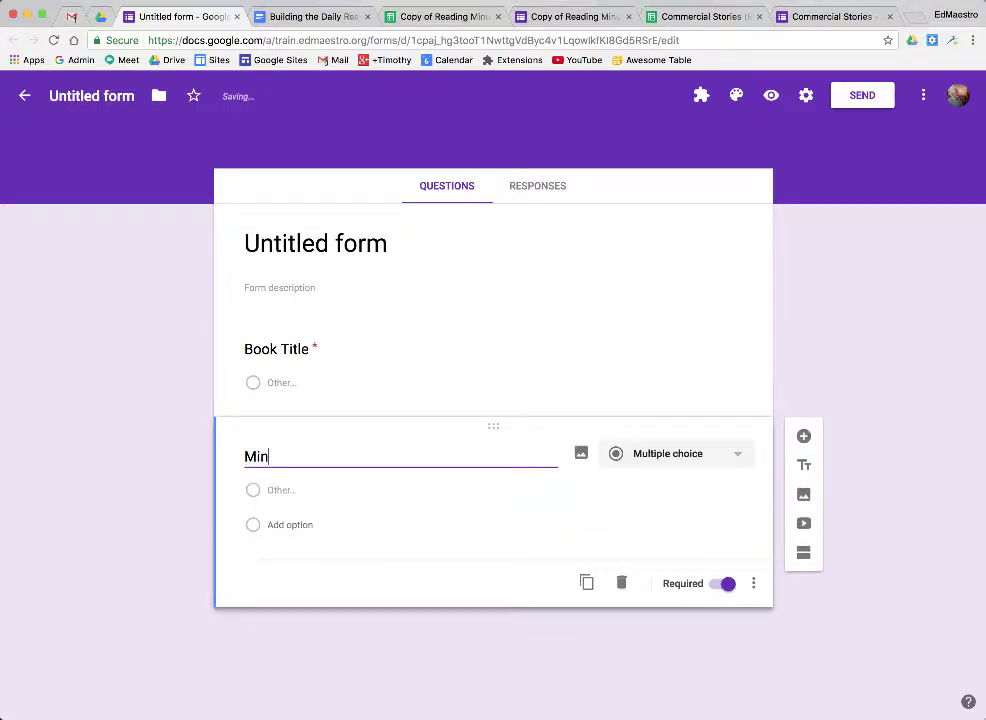
{"action": "type", "text": "utes"}
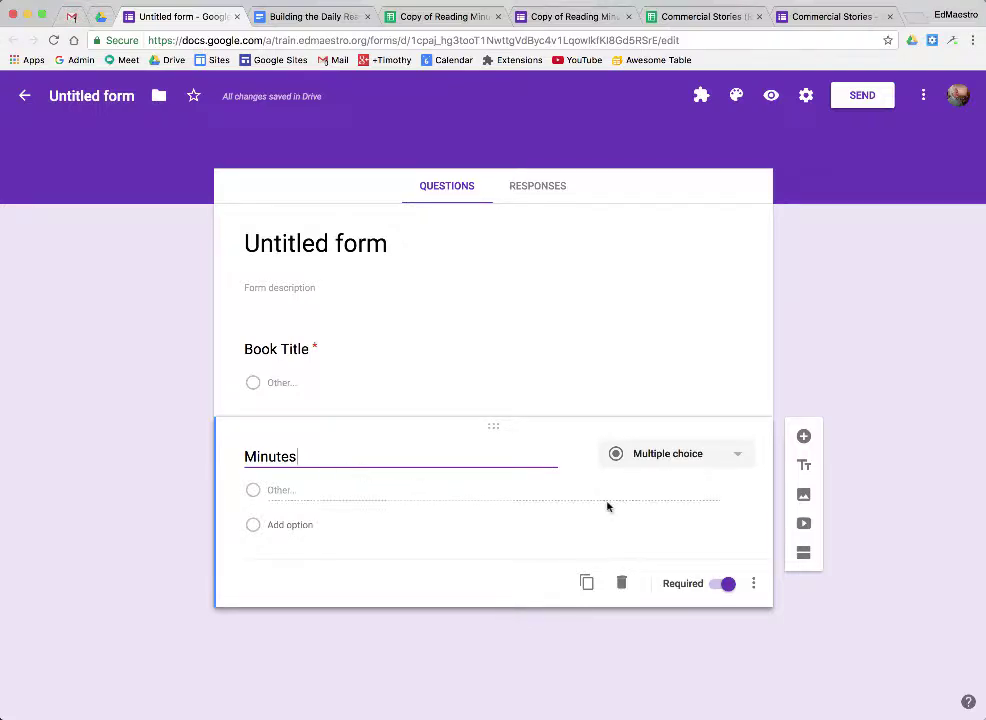
Add the description "Add minutes in increments of 5 minutes" to the Minutes question
{"action": "left_click", "coordinate": [753, 585]}
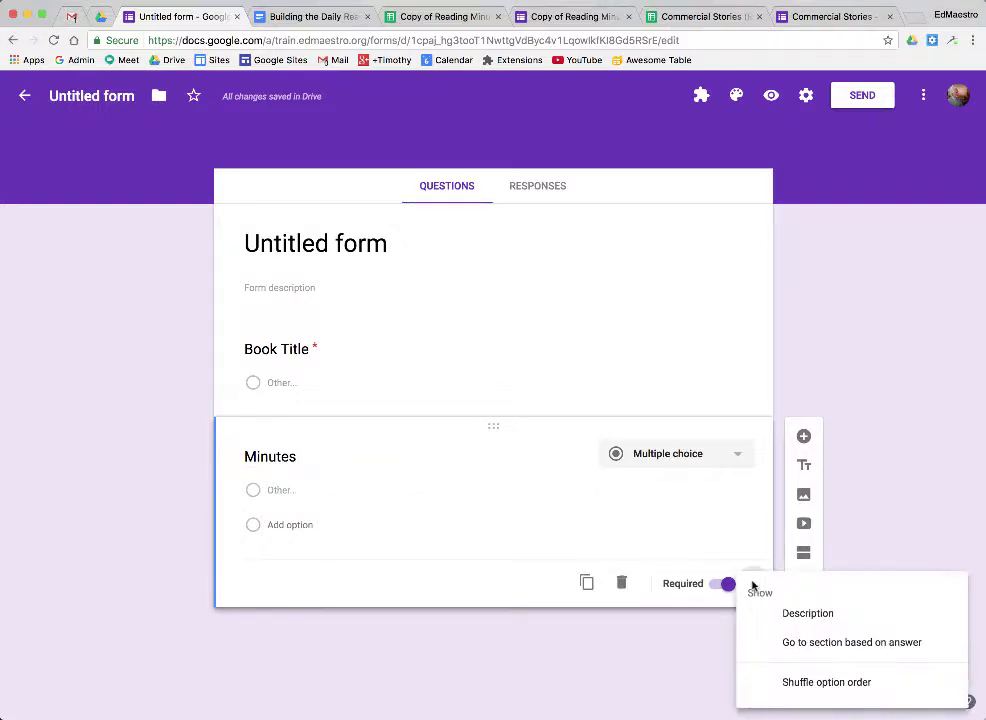
{"action": "left_click", "coordinate": [810, 614]}
{"action": "type", "text": "Add minutes"}
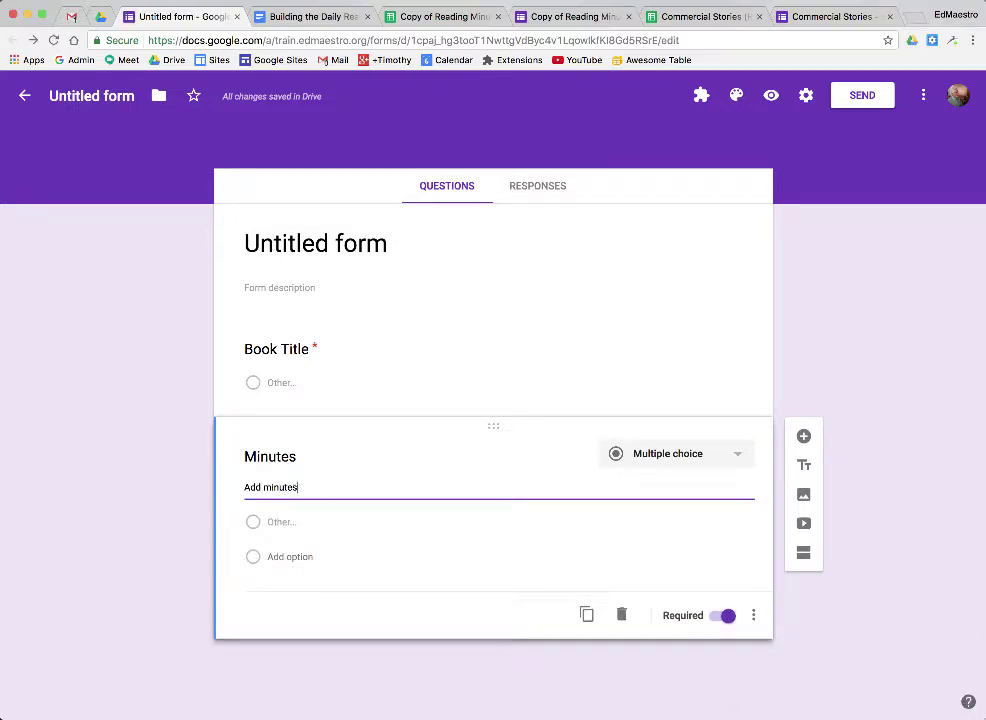
{"action": "type", "text": " in increments of 5 minutes"}
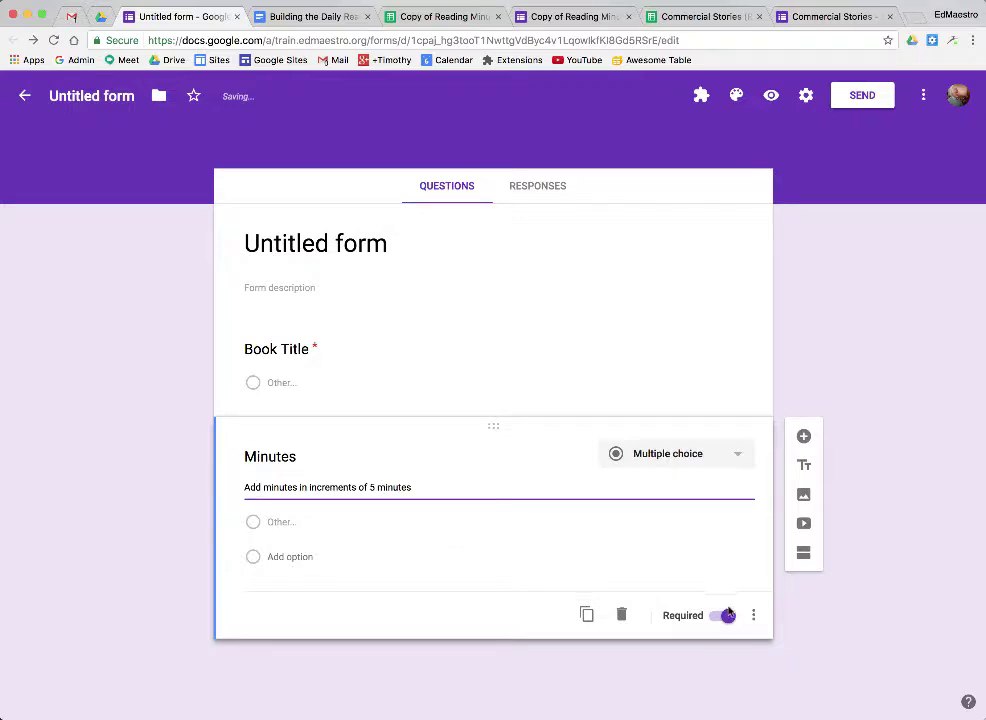
Add the description "Please spell the book title correctly" to the Book Title question
{"action": "left_click", "coordinate": [412, 369]}
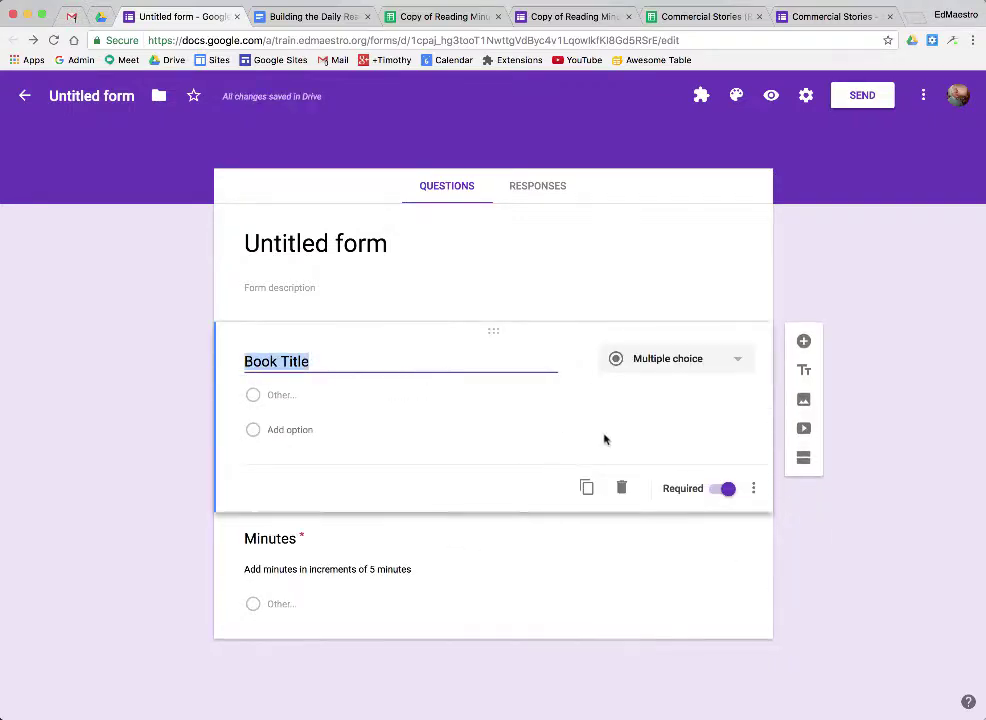
{"action": "left_click", "coordinate": [753, 488]}
{"action": "left_click", "coordinate": [801, 548]}
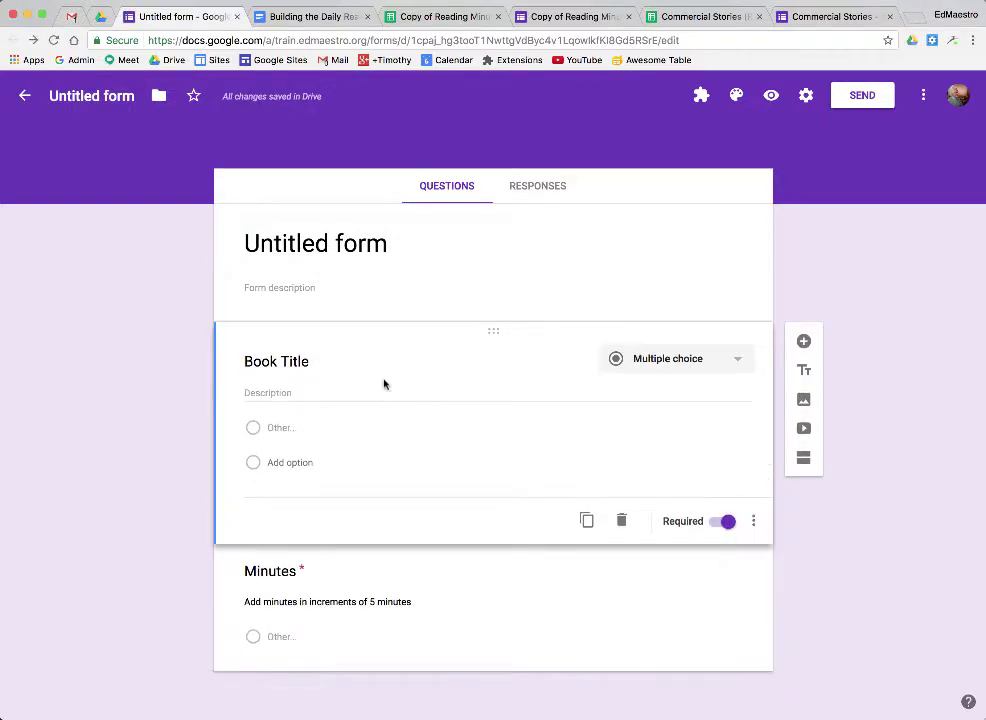
{"action": "type", "text": "Ple"}
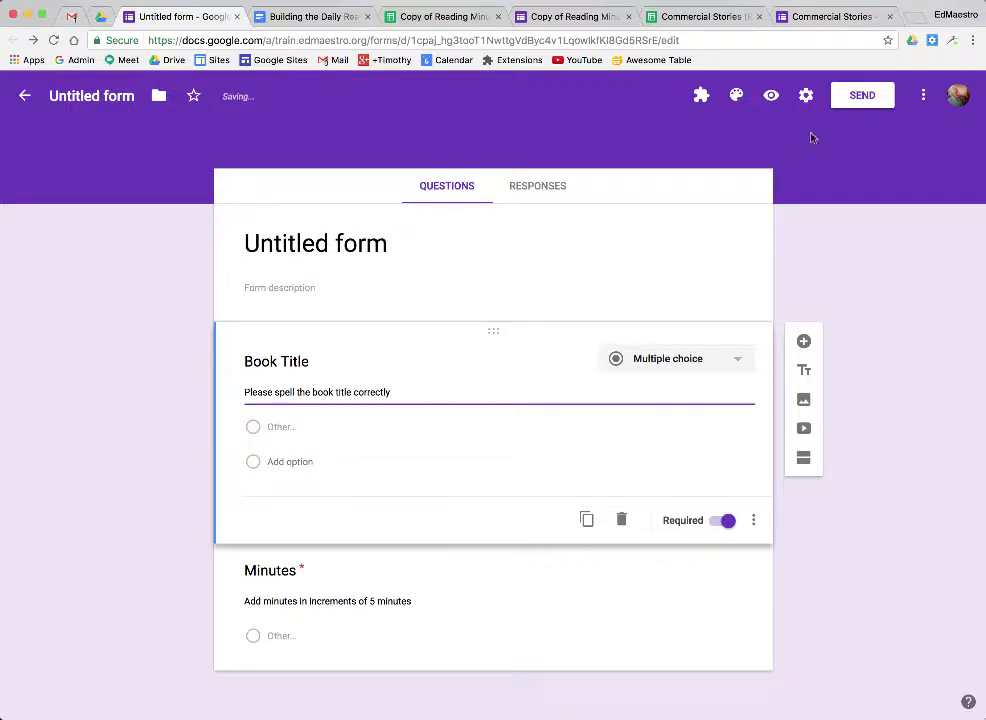
Set the form's title to "Book Reading Log"
{"action": "left_click", "coordinate": [355, 250]}
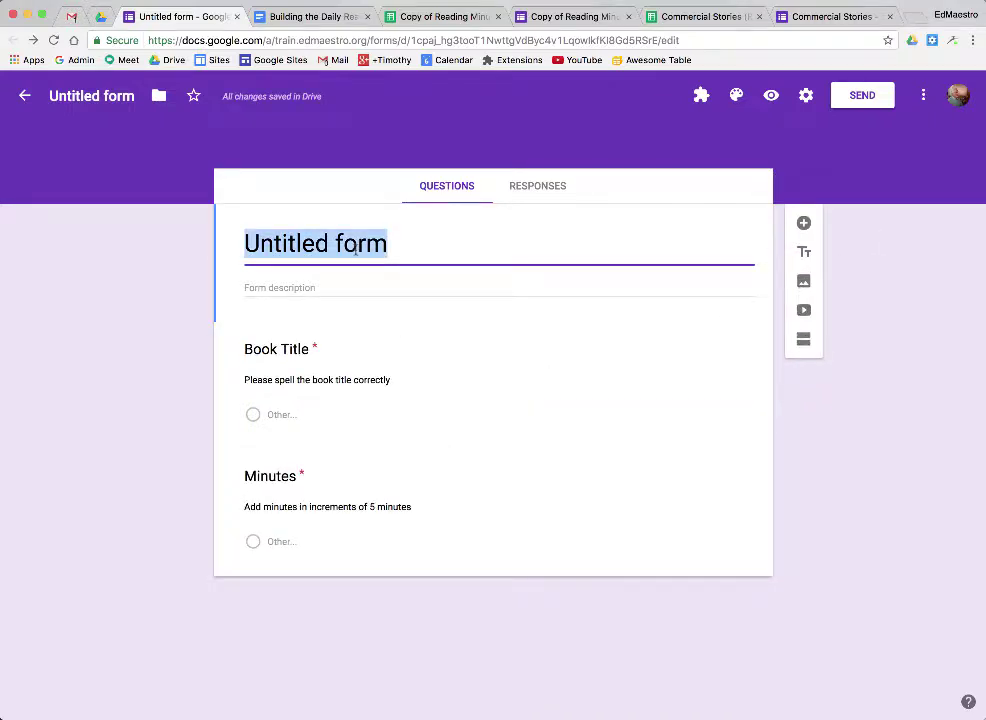
{"action": "type", "text": "Book R"}
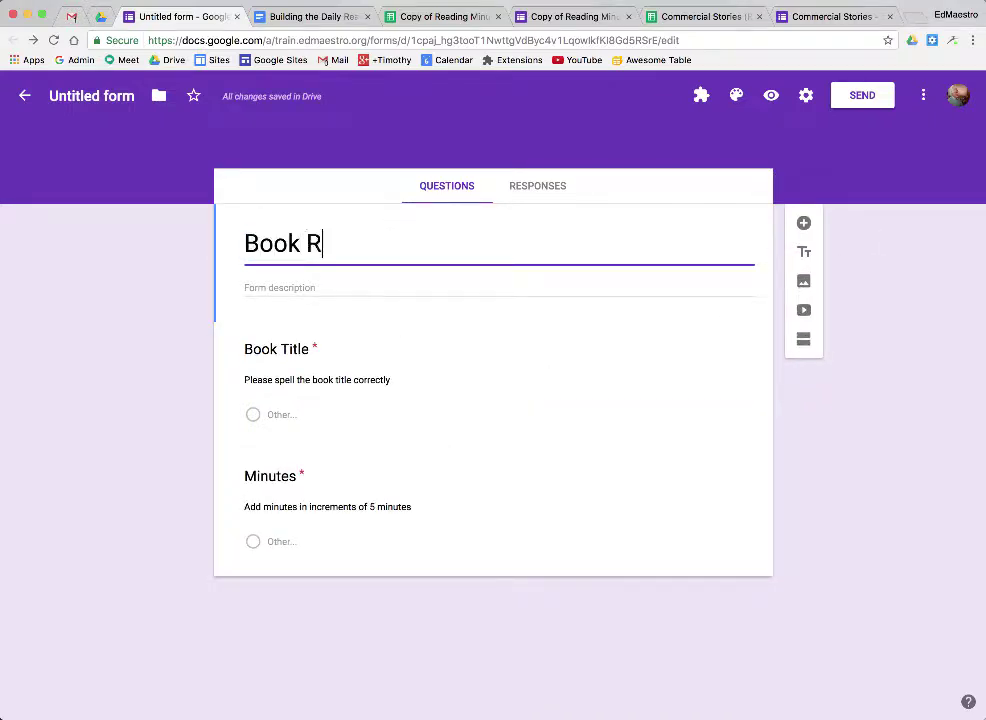
{"action": "type", "text": "eading "}
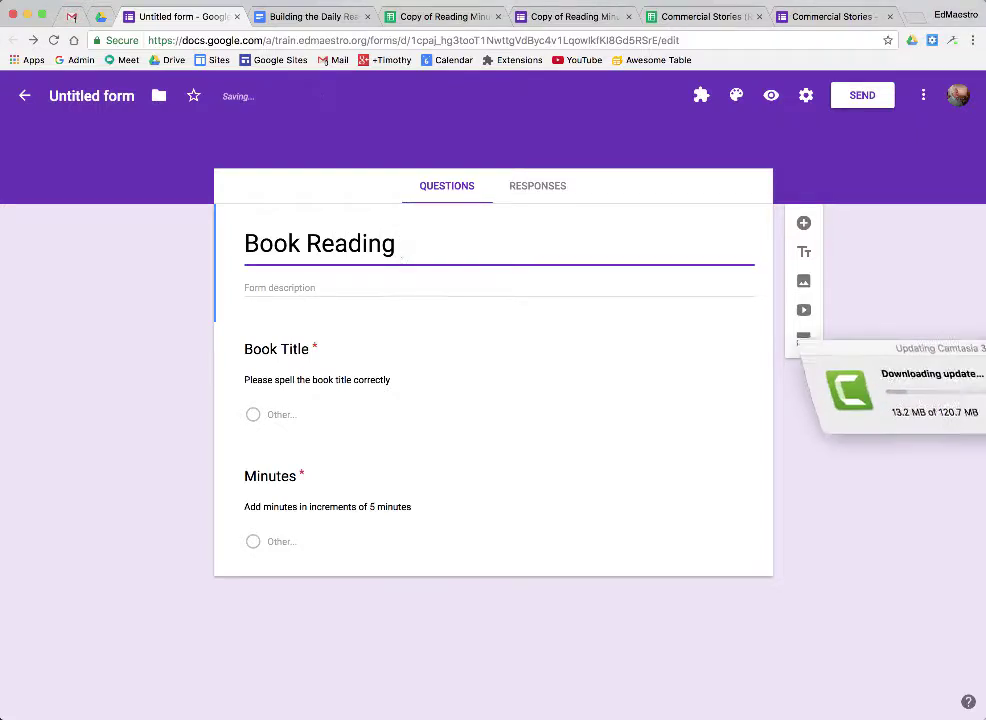
{"action": "type", "text": "Log"}
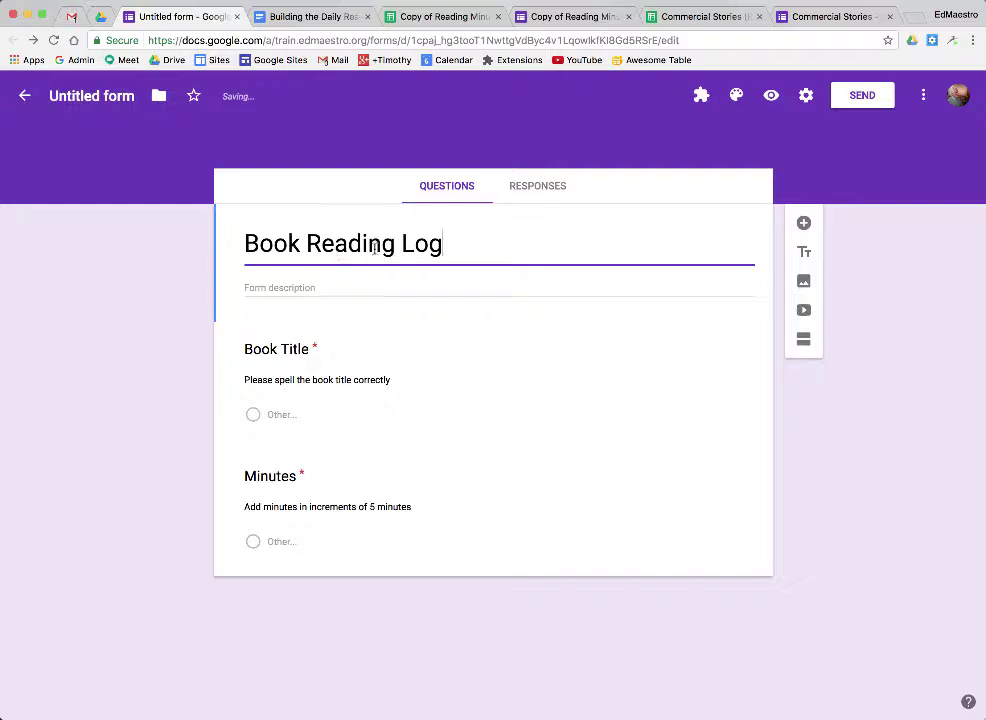
Name the form file "Book Reading Log" to match its title and check which folder contains it
{"action": "left_click", "coordinate": [100, 96]}
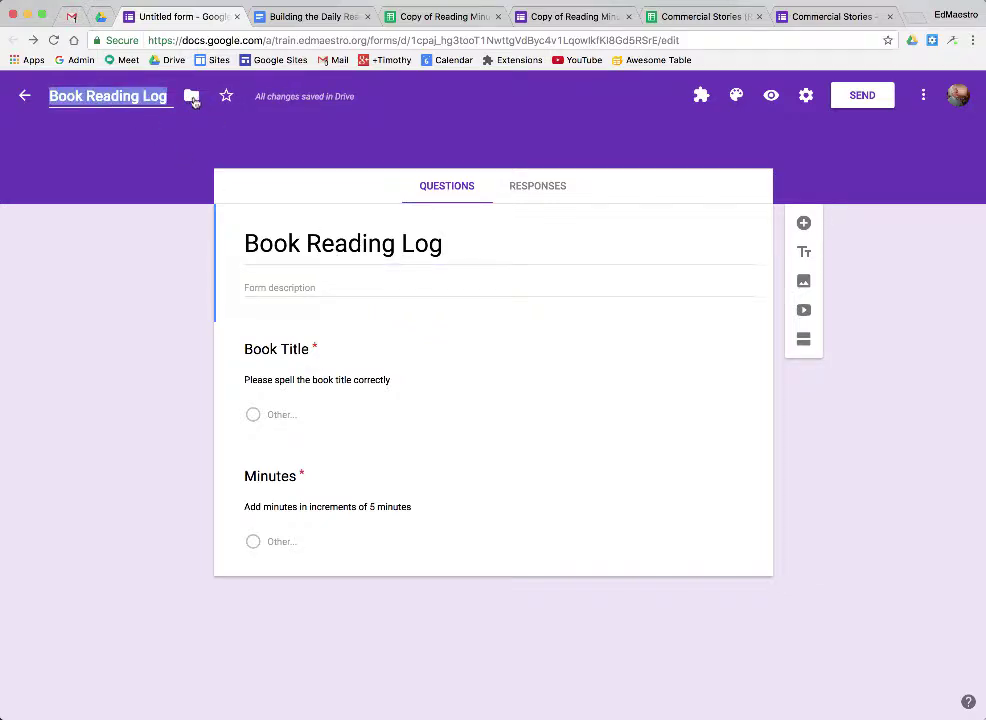
{"action": "left_click", "coordinate": [191, 97]}
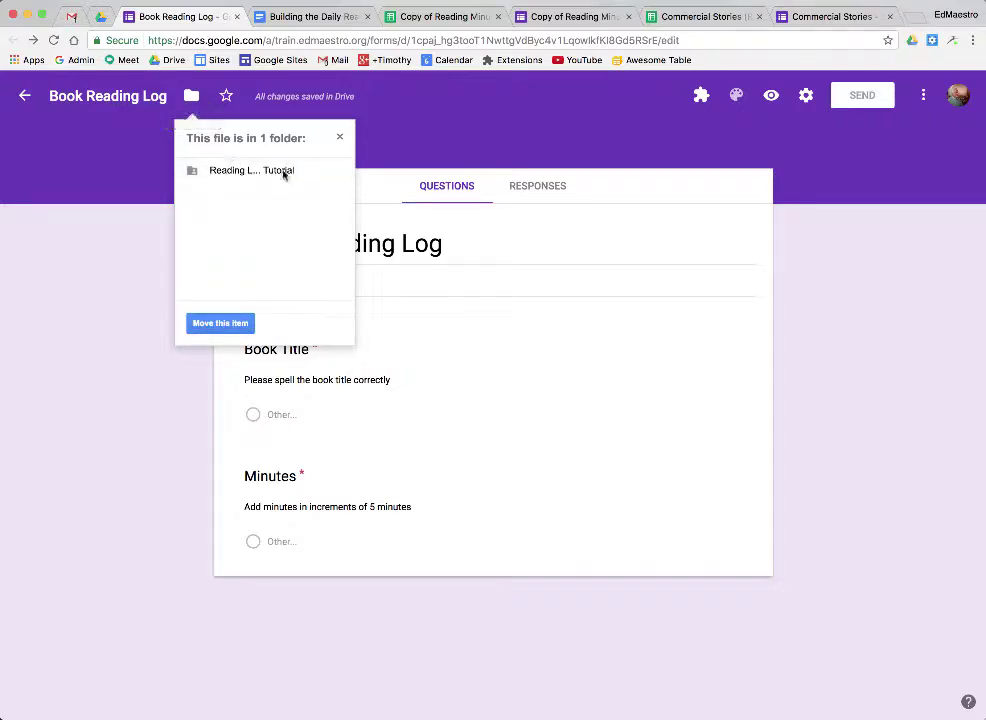
{"action": "left_click", "coordinate": [339, 137]}
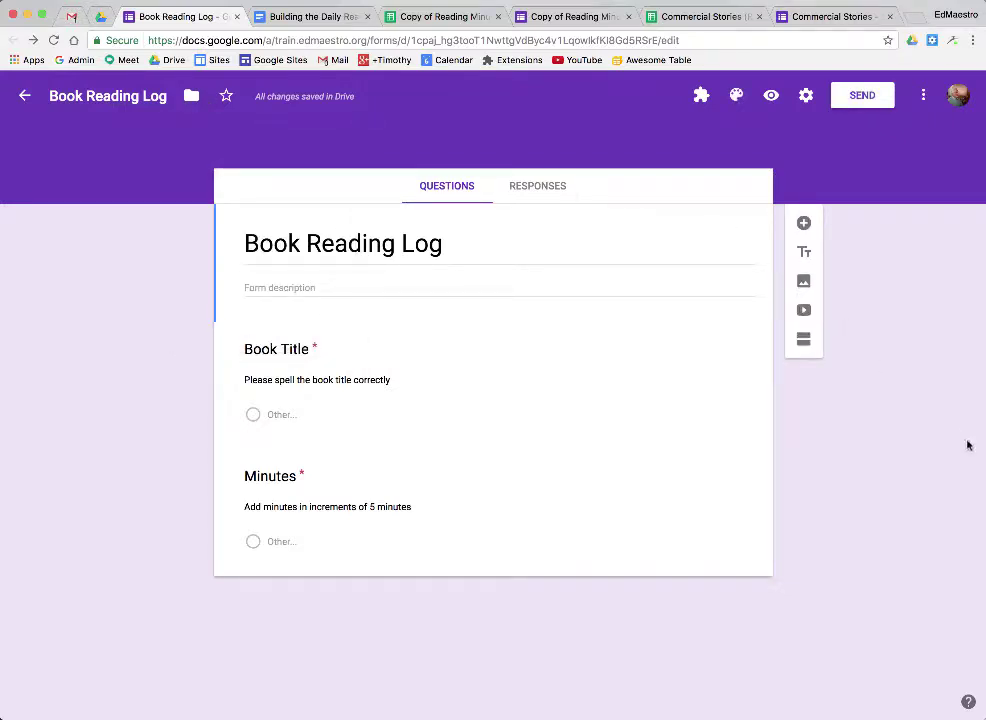
Turn on email address collection for the form, set its confirmation message to "Thanks for your help", and save the settings
{"action": "left_click", "coordinate": [806, 96]}
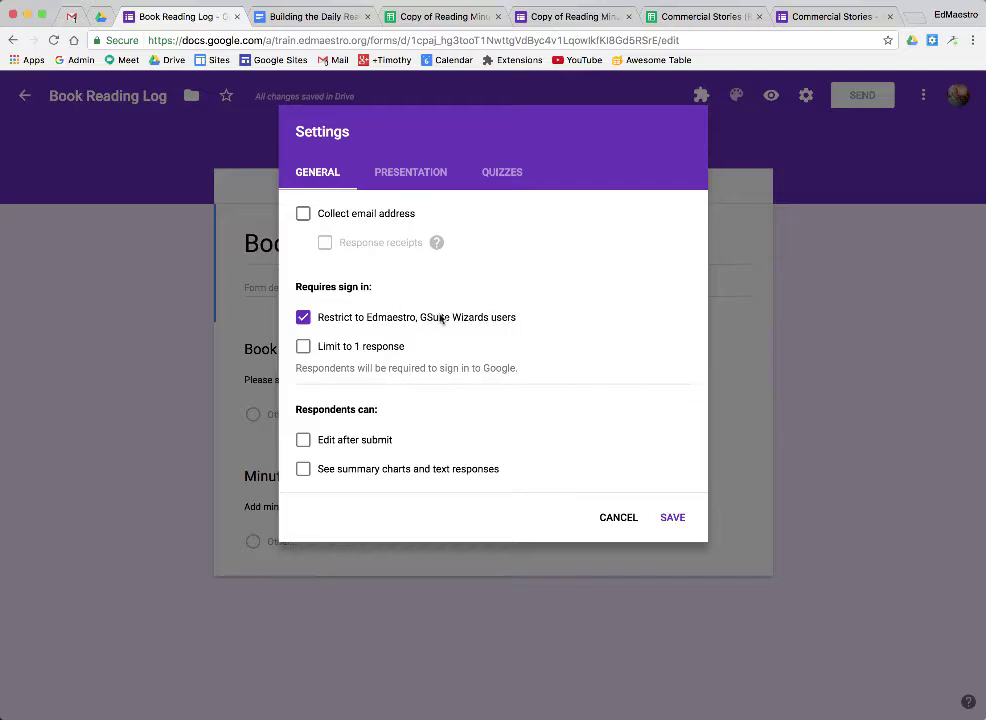
{"action": "left_click", "coordinate": [303, 216]}
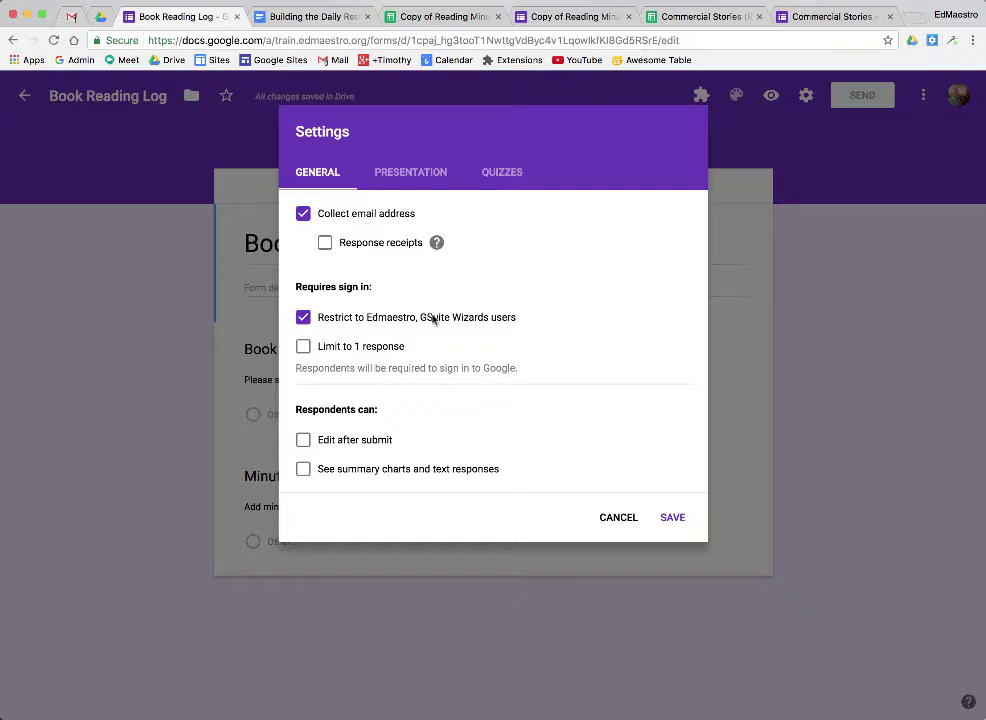
{"action": "left_click", "coordinate": [418, 176]}
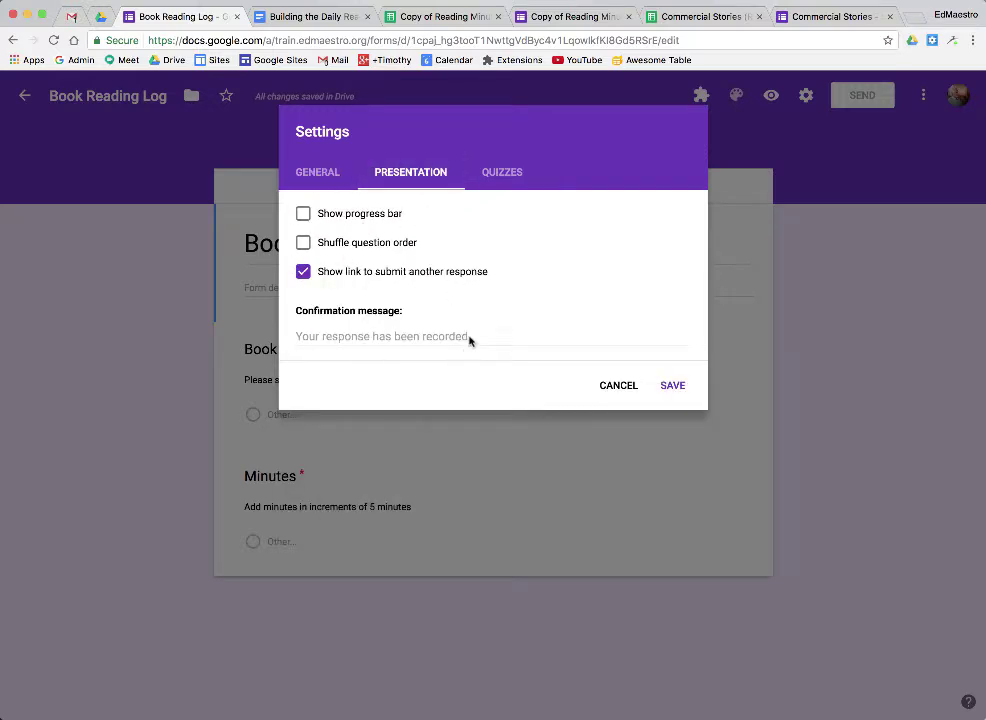
{"action": "left_click", "coordinate": [341, 176]}
{"action": "left_click", "coordinate": [414, 160]}
{"action": "left_click", "coordinate": [335, 330]}
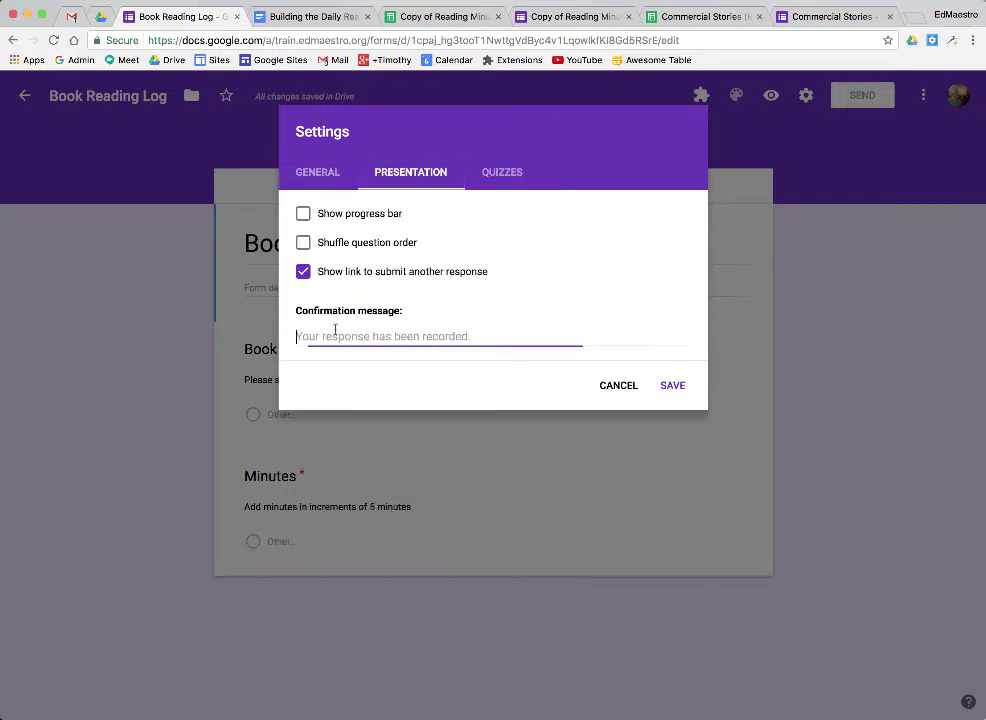
{"action": "type", "text": "Thanks for your help"}
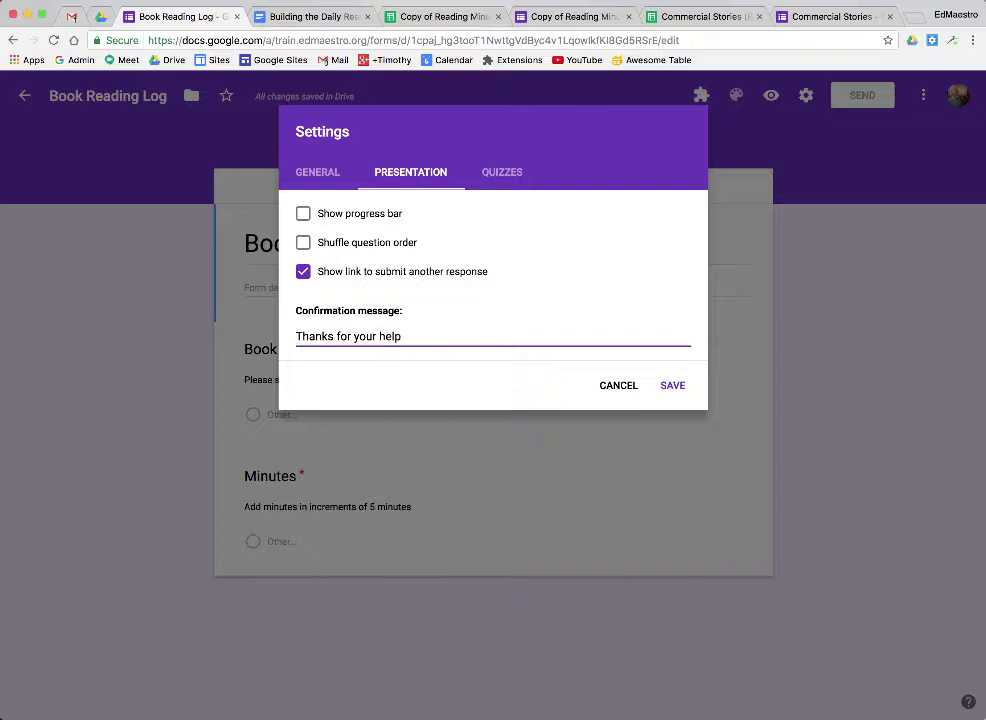
{"action": "left_click", "coordinate": [673, 386]}
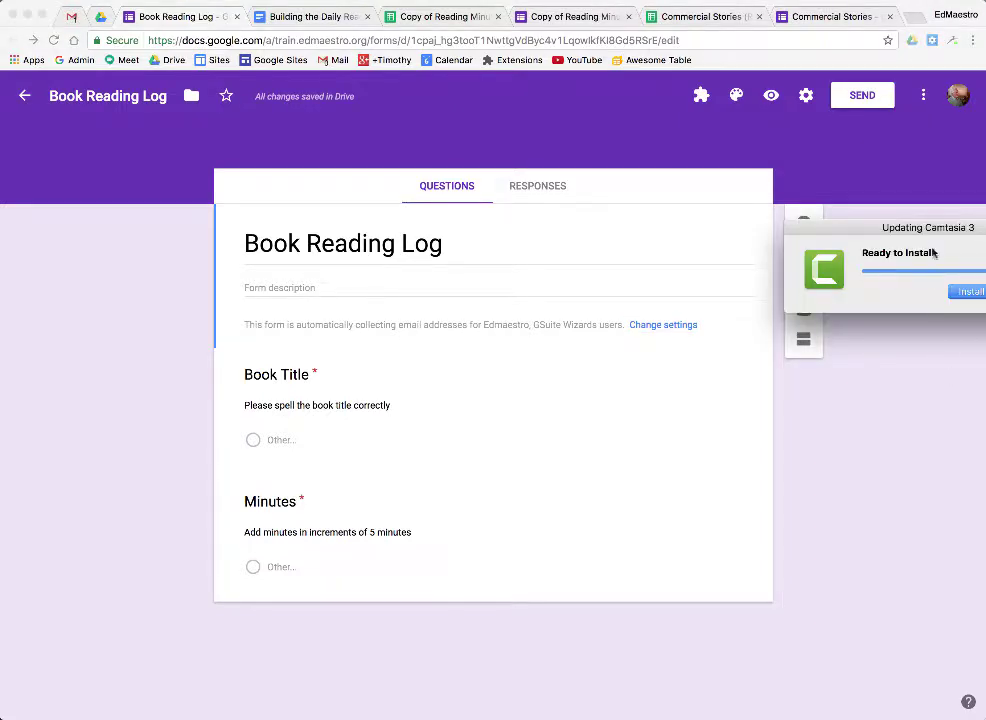
Move the update notice out of the way and check which add-ons are installed for the form
{"action": "left_click_drag", "start_coordinate": [933, 252], "coordinate": [985, 268]}
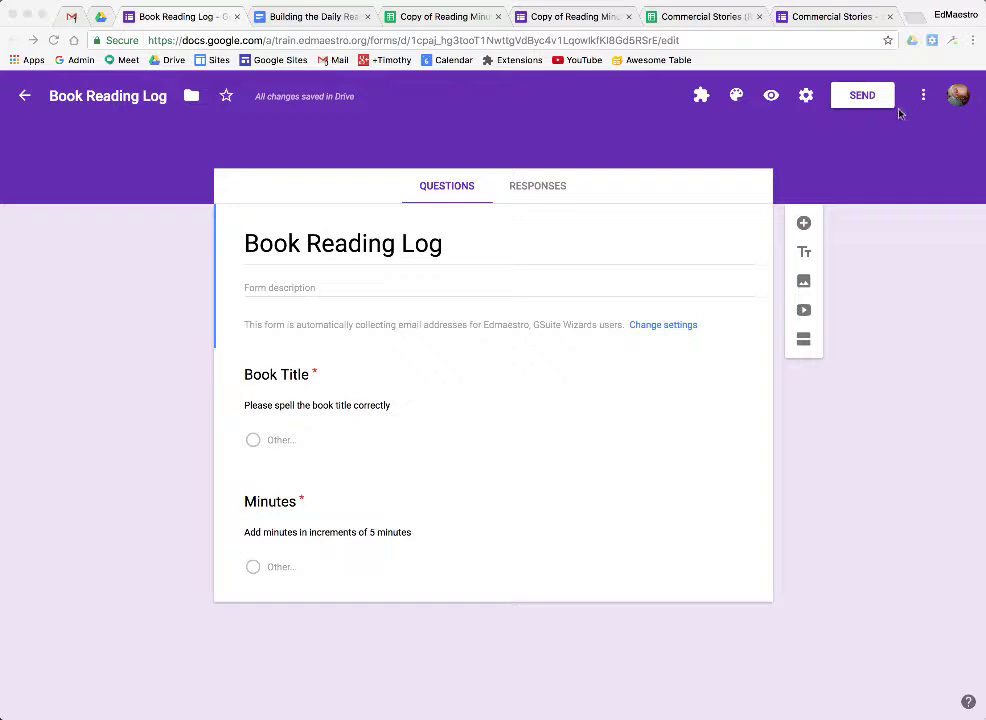
{"action": "left_click", "coordinate": [708, 101]}
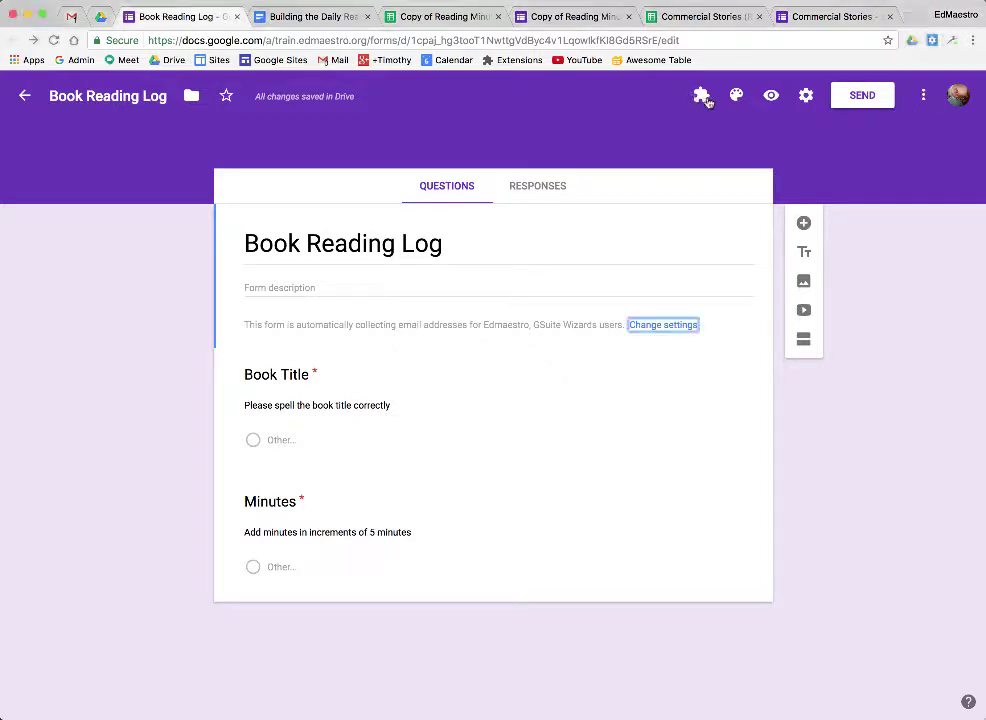
{"action": "left_click", "coordinate": [703, 98]}
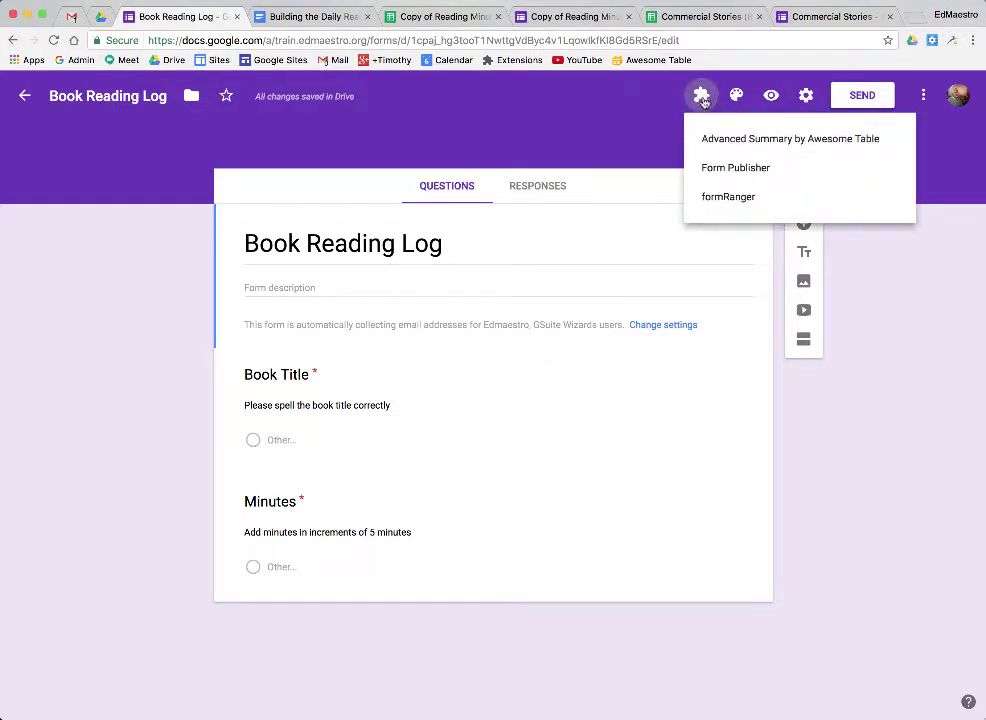
{"action": "left_click", "coordinate": [936, 181]}
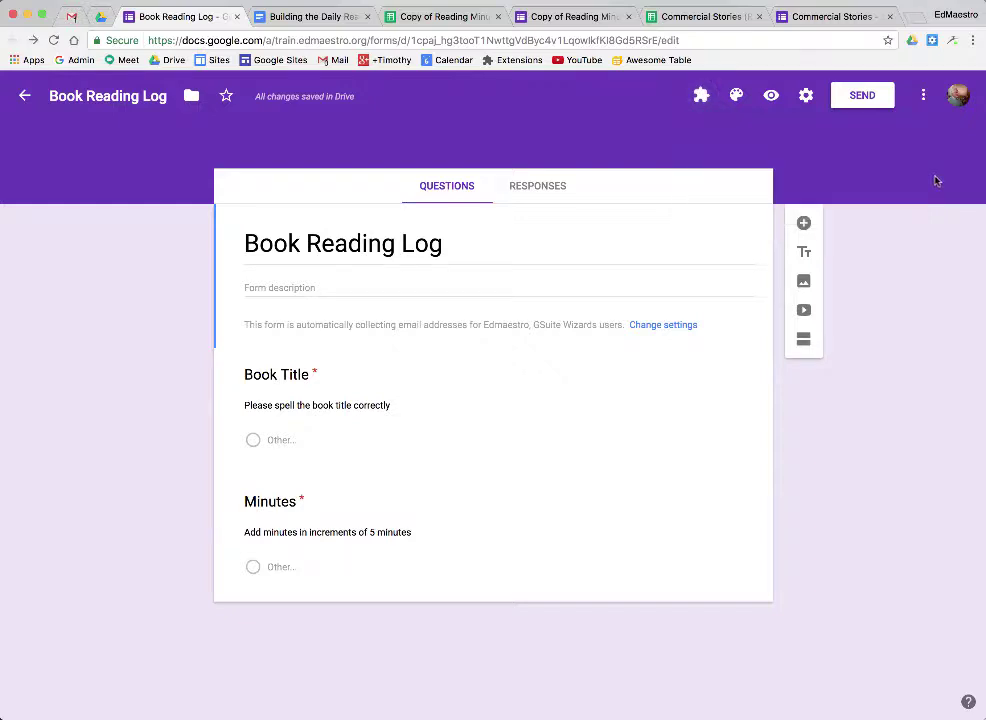
Search the form add-ons for "form ranger" and check the formRanger listing
{"action": "left_click", "coordinate": [923, 96]}
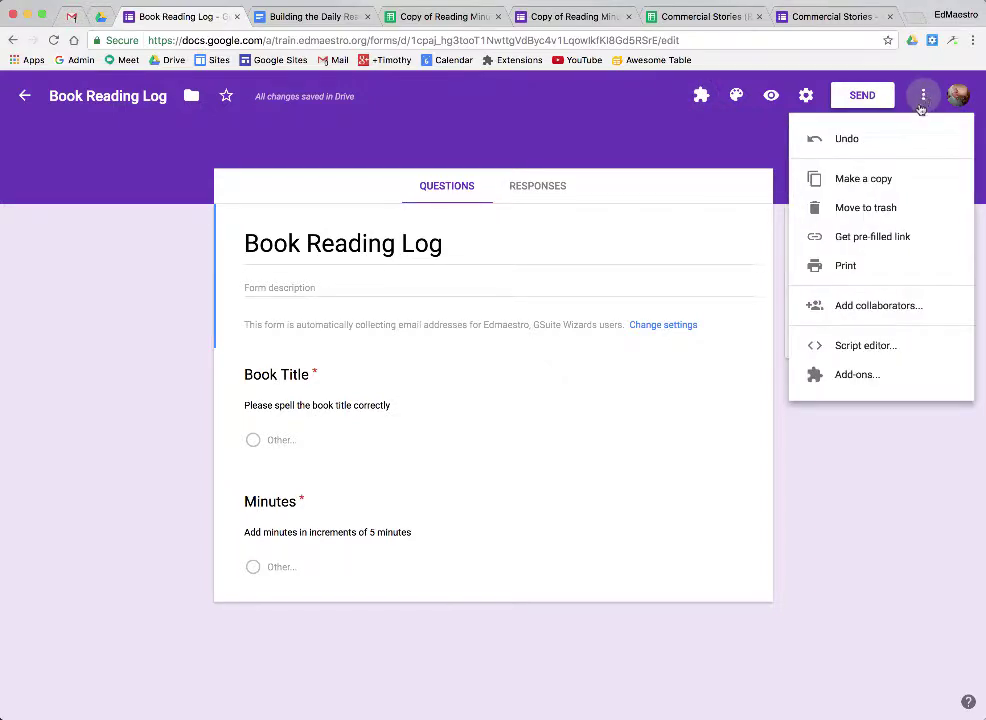
{"action": "left_click", "coordinate": [858, 376]}
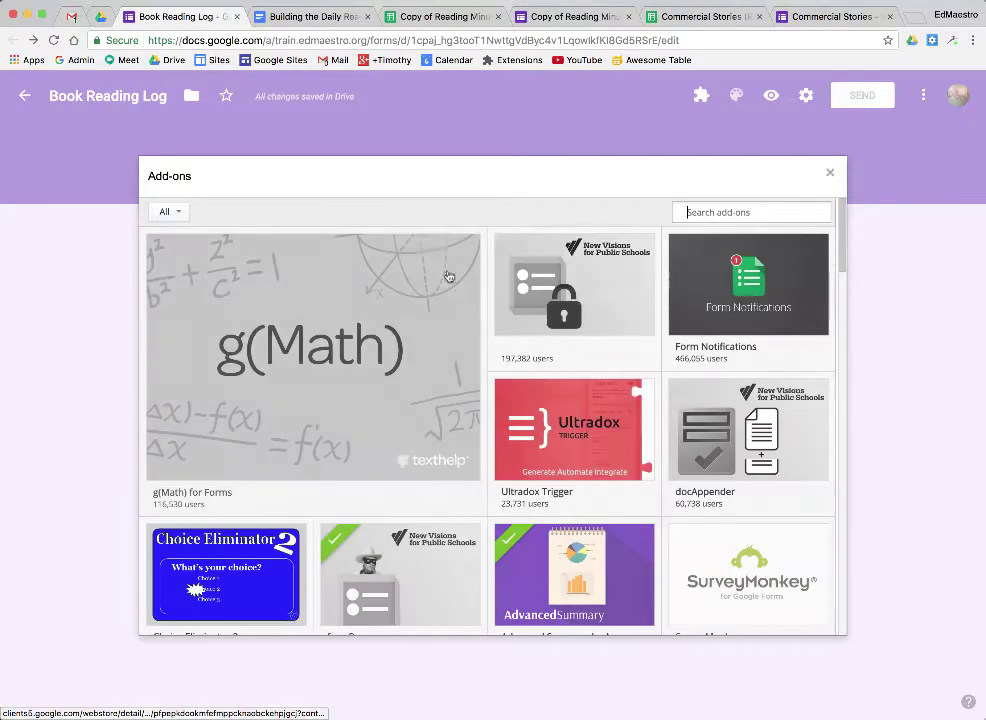
{"action": "type", "text": "for"}
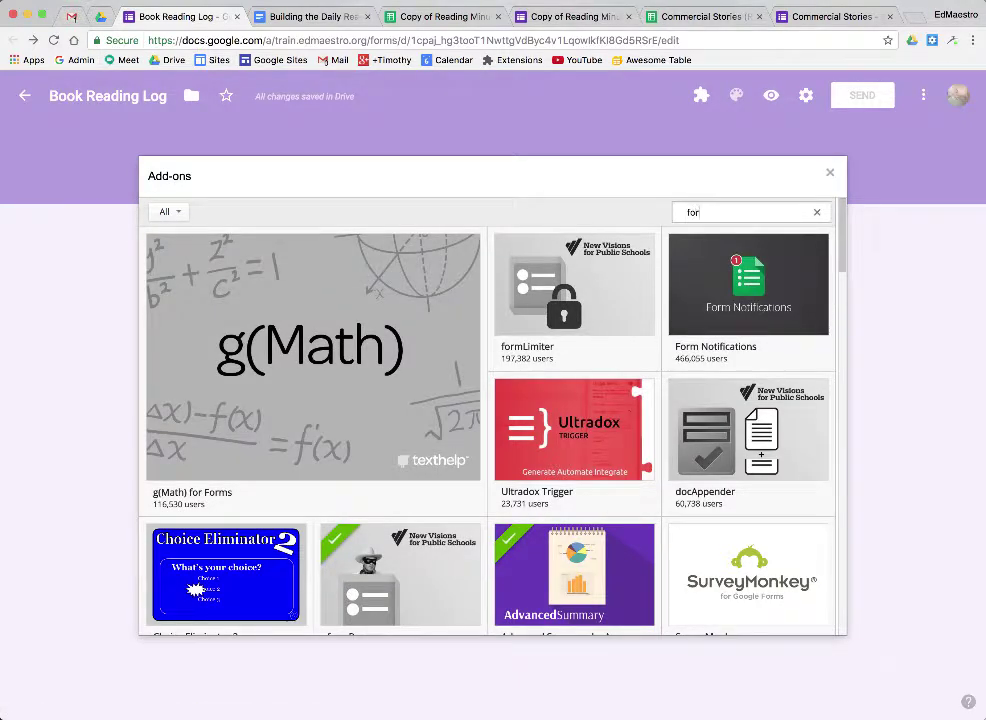
{"action": "type", "text": "m ranger"}
{"action": "key", "text": "Return"}
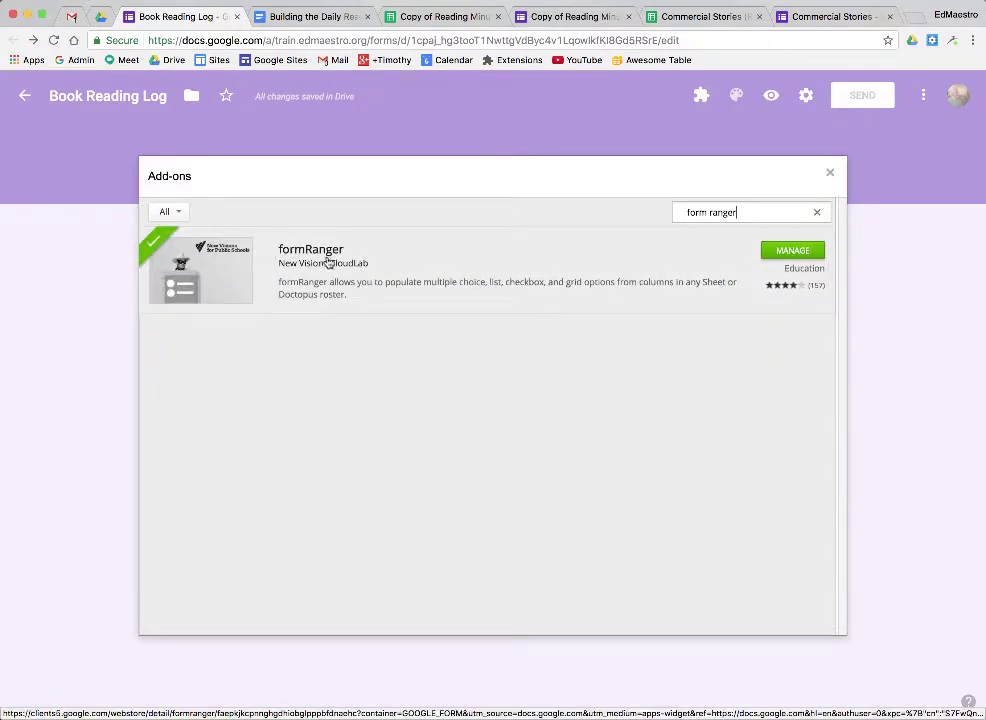
{"action": "left_click", "coordinate": [797, 256]}
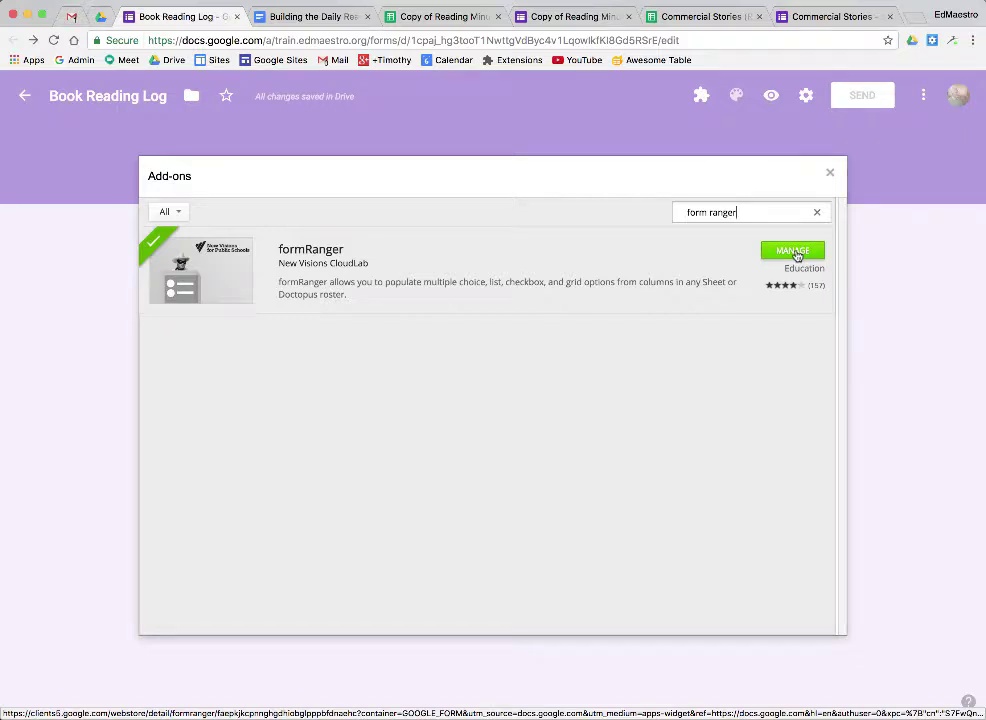
{"action": "left_click", "coordinate": [829, 173]}
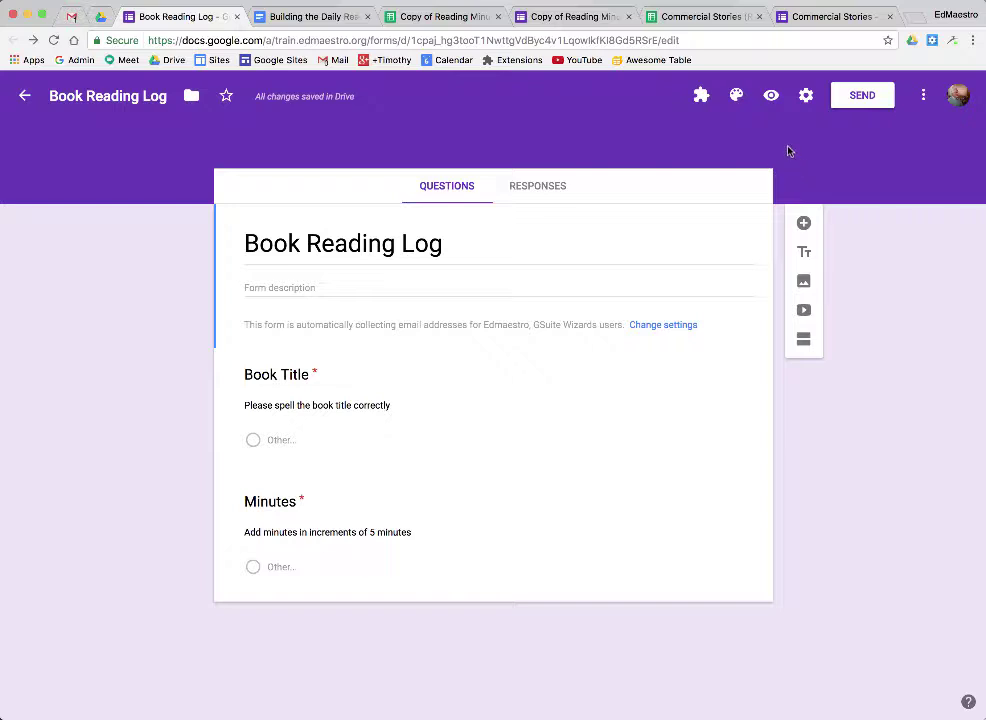
Preview the form and submit a test response with the book title "Hatchet" and 5 minutes
{"action": "left_click", "coordinate": [772, 96]}
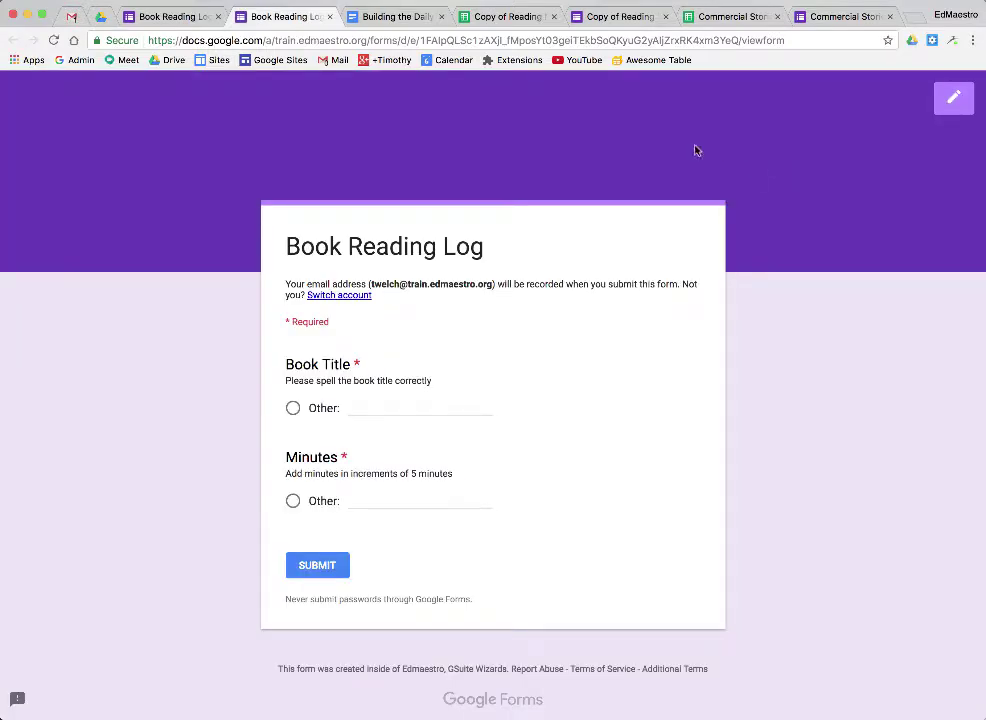
{"action": "left_click", "coordinate": [293, 407]}
{"action": "type", "text": "Hatchet"}
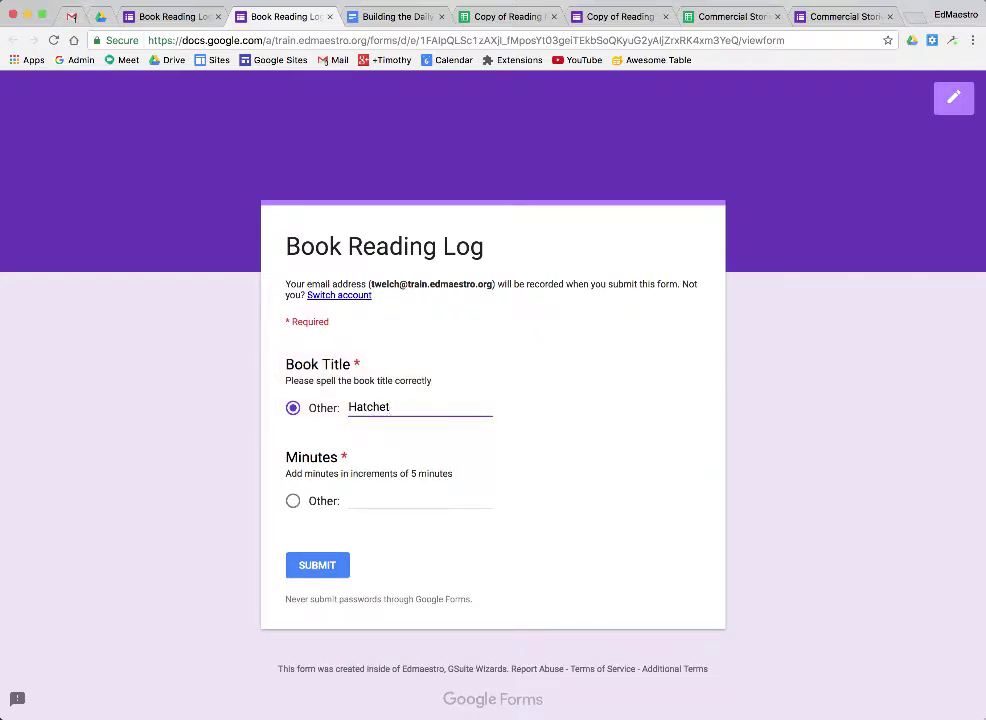
{"action": "left_click", "coordinate": [293, 502]}
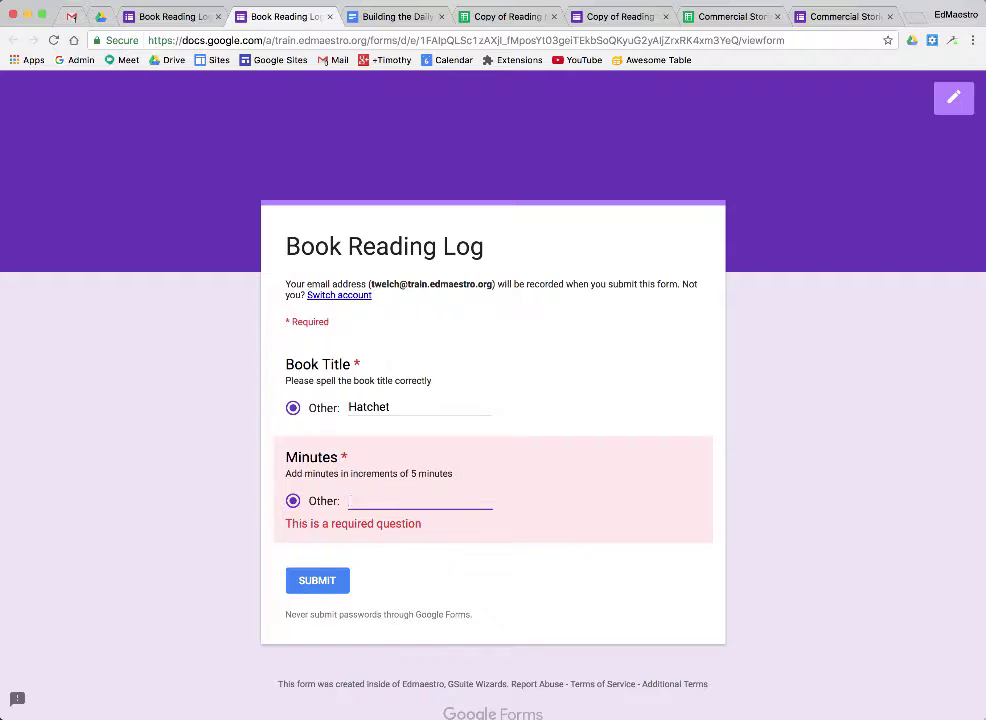
{"action": "type", "text": "5"}
{"action": "left_click", "coordinate": [337, 567]}
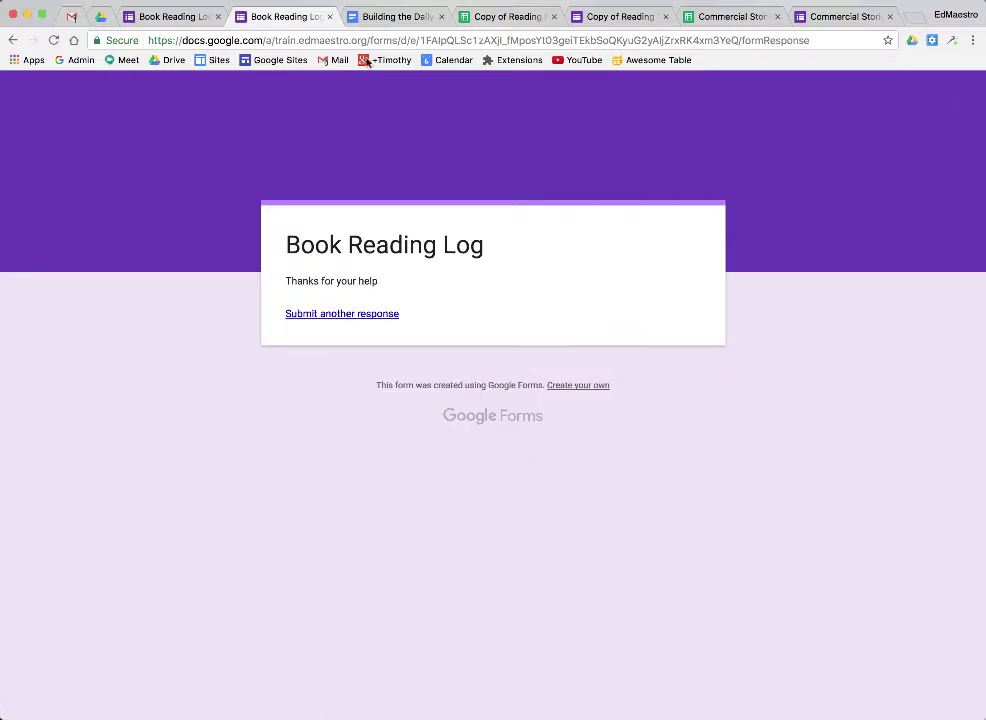
Return to the form editor and review the summary of the submitted test response
{"action": "left_click", "coordinate": [176, 17]}
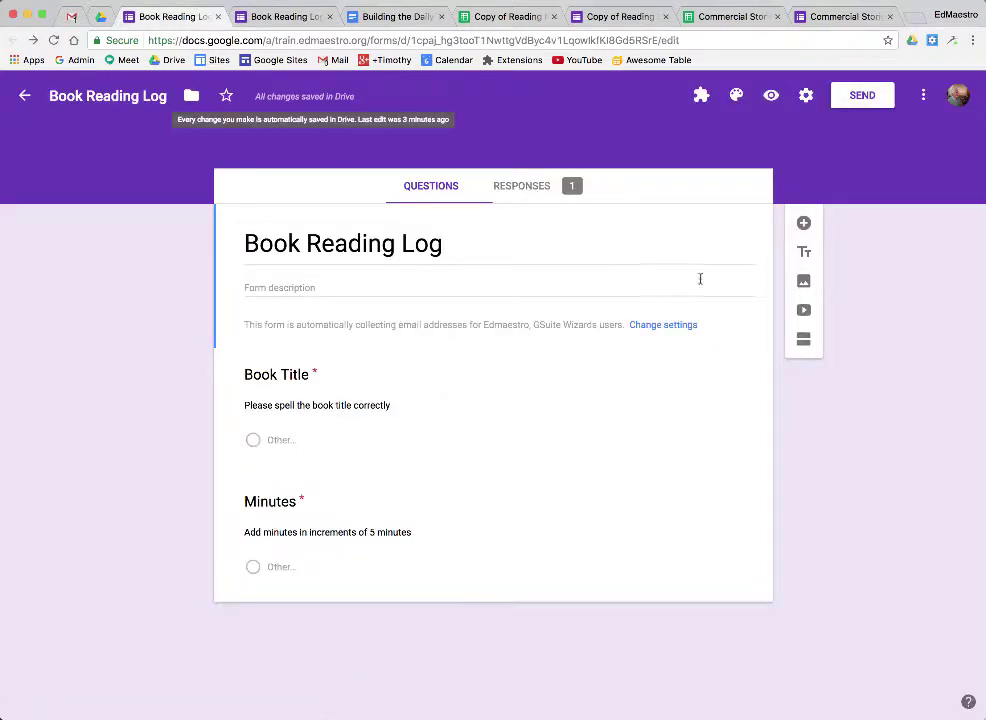
{"action": "left_click", "coordinate": [551, 189]}
{"action": "scroll", "coordinate": [654, 429], "scroll_direction": "down", "scroll_amount": 3}
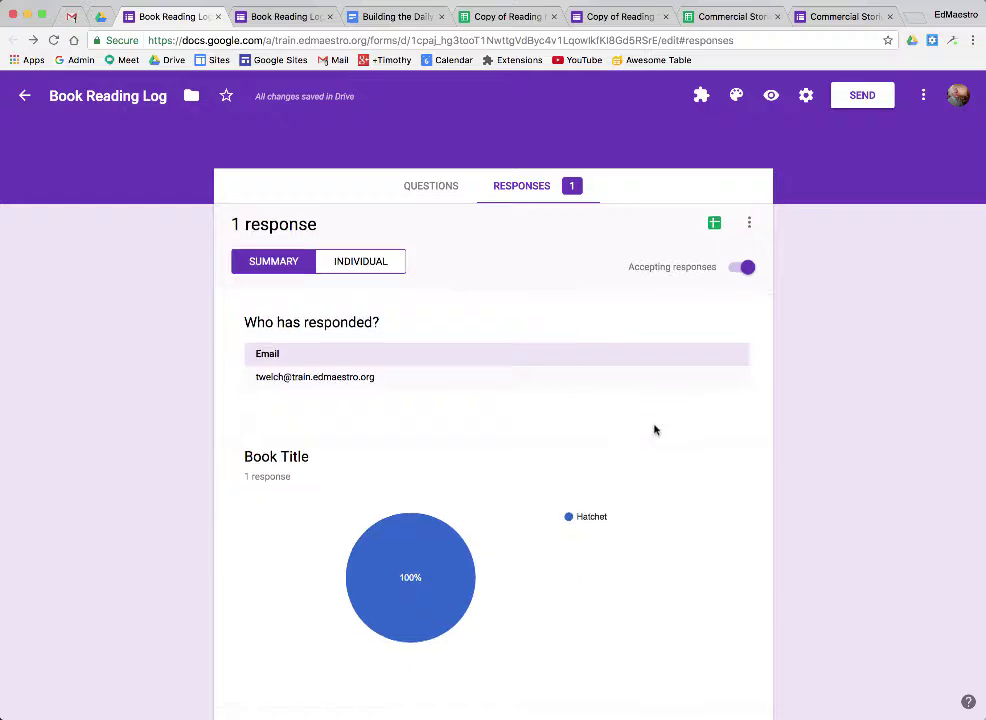
{"action": "scroll", "coordinate": [654, 429], "scroll_direction": "up", "scroll_amount": 5}
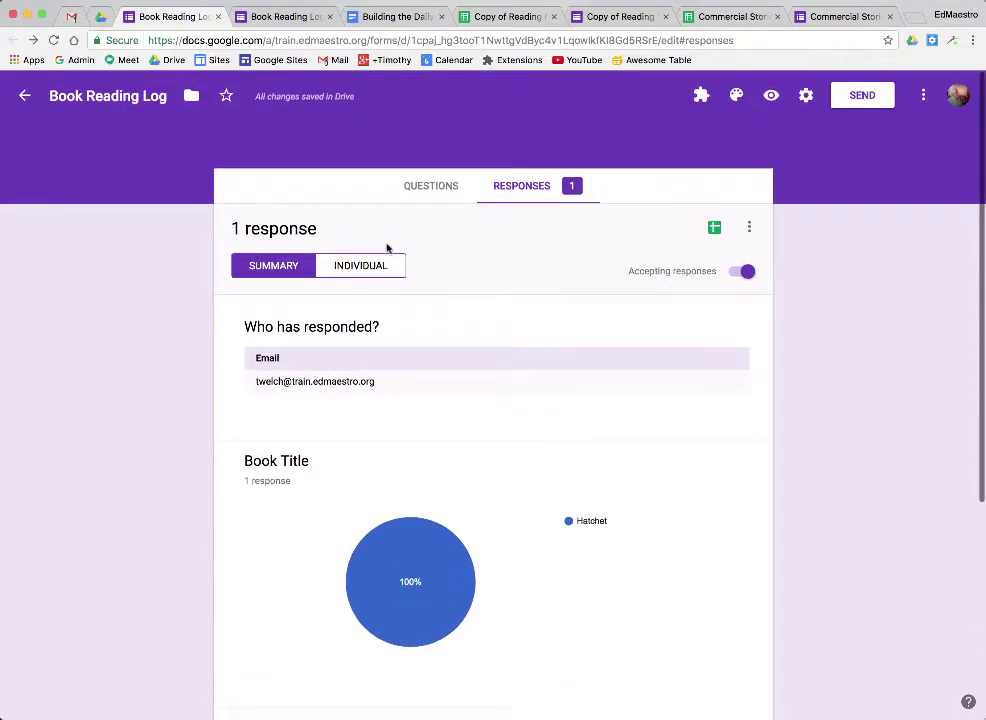
{"action": "scroll", "coordinate": [656, 546], "scroll_direction": "down", "scroll_amount": 3}
{"action": "scroll", "coordinate": [656, 546], "scroll_direction": "up", "scroll_amount": 3}
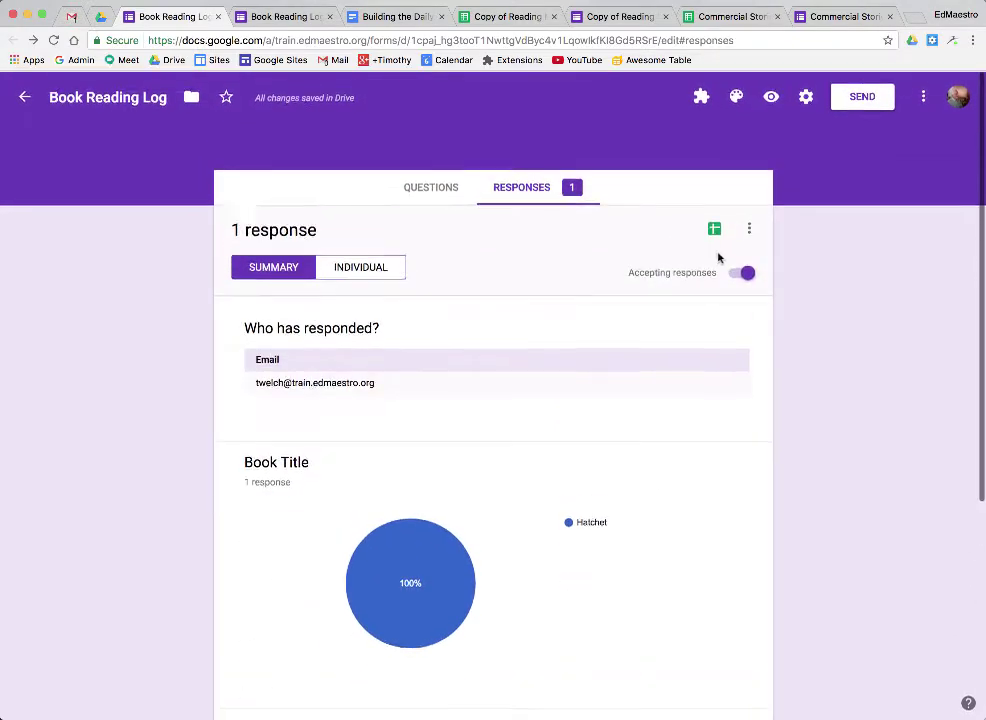
{"action": "left_click", "coordinate": [714, 229]}
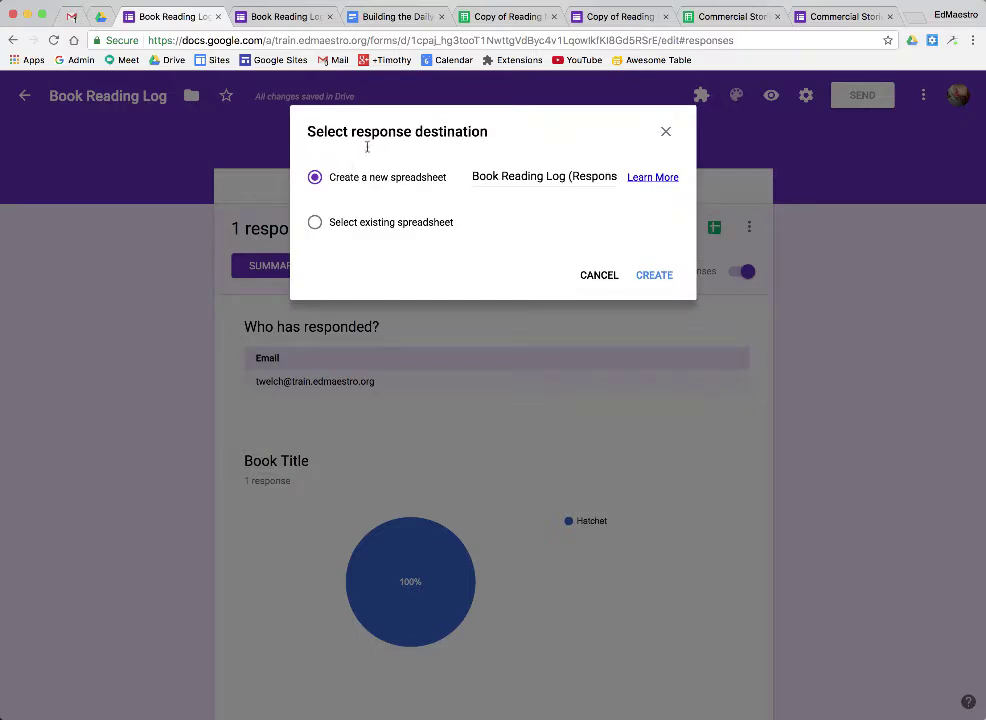
{"action": "left_click", "coordinate": [594, 276]}
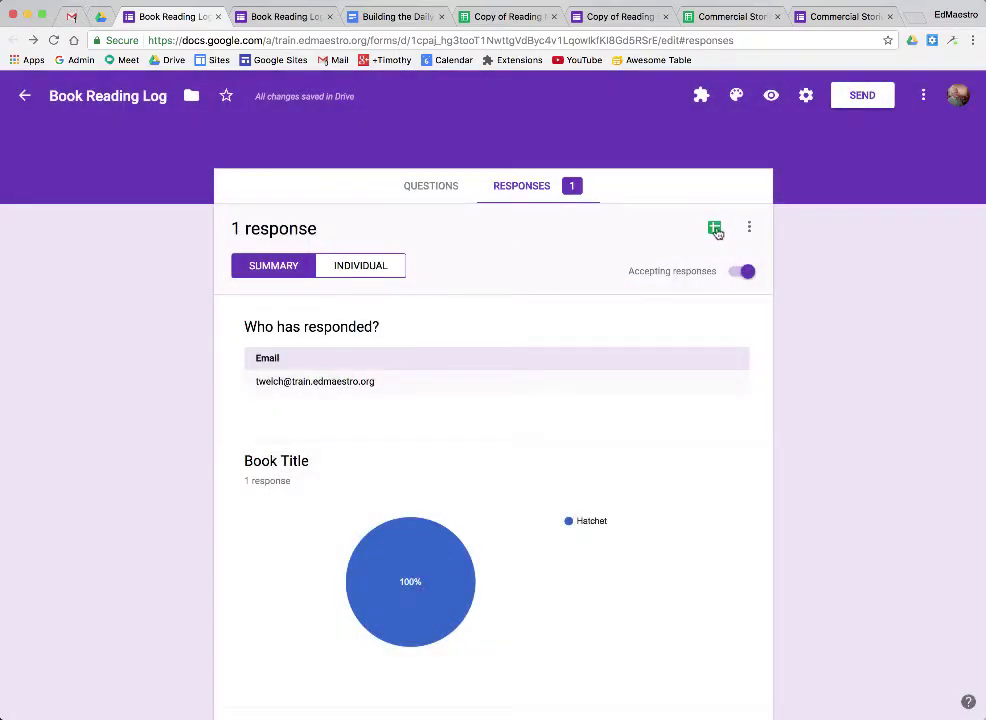
{"action": "left_click", "coordinate": [449, 193]}
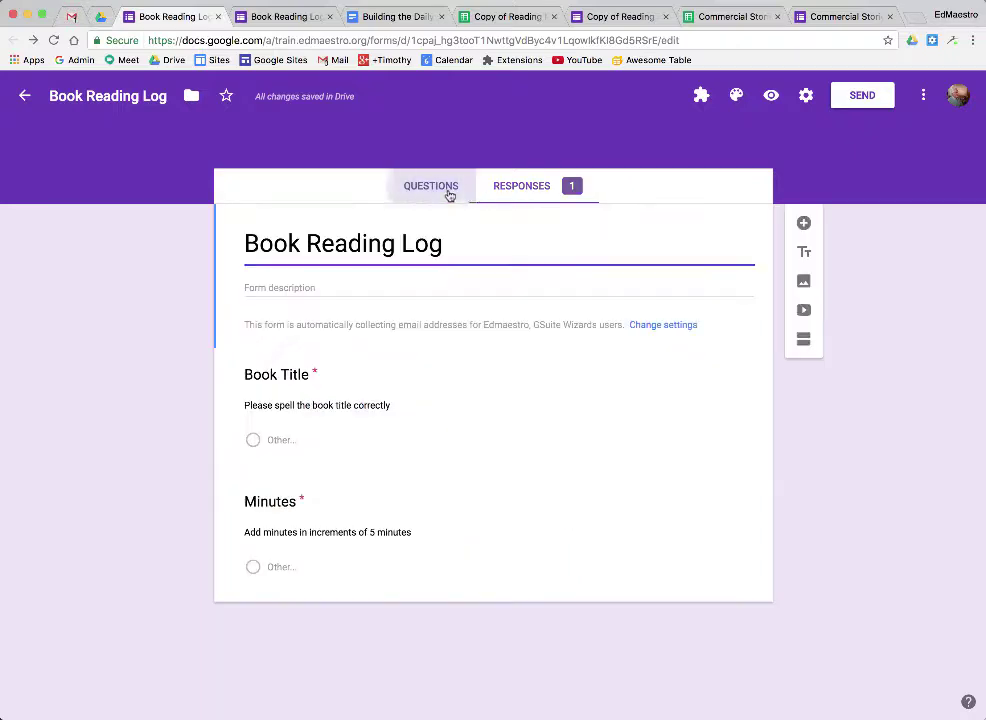
Create a new spreadsheet "Book Reading Log (Responses)" for the form's responses and fit the Email Address column to its contents
{"action": "left_click", "coordinate": [526, 190]}
{"action": "left_click", "coordinate": [715, 228]}
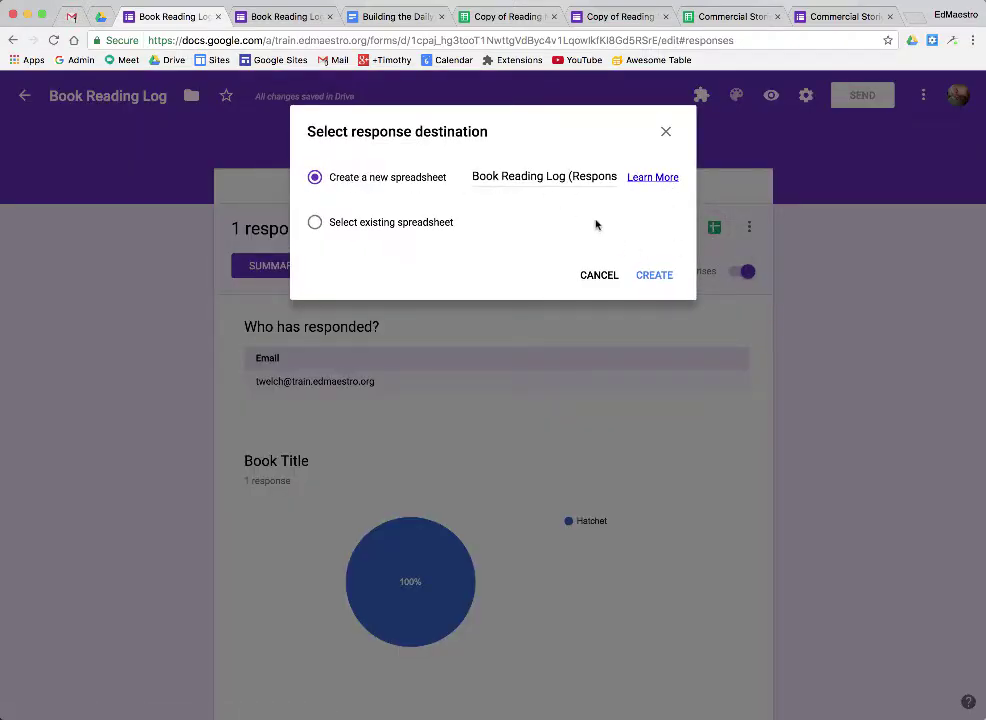
{"action": "left_click", "coordinate": [656, 275]}
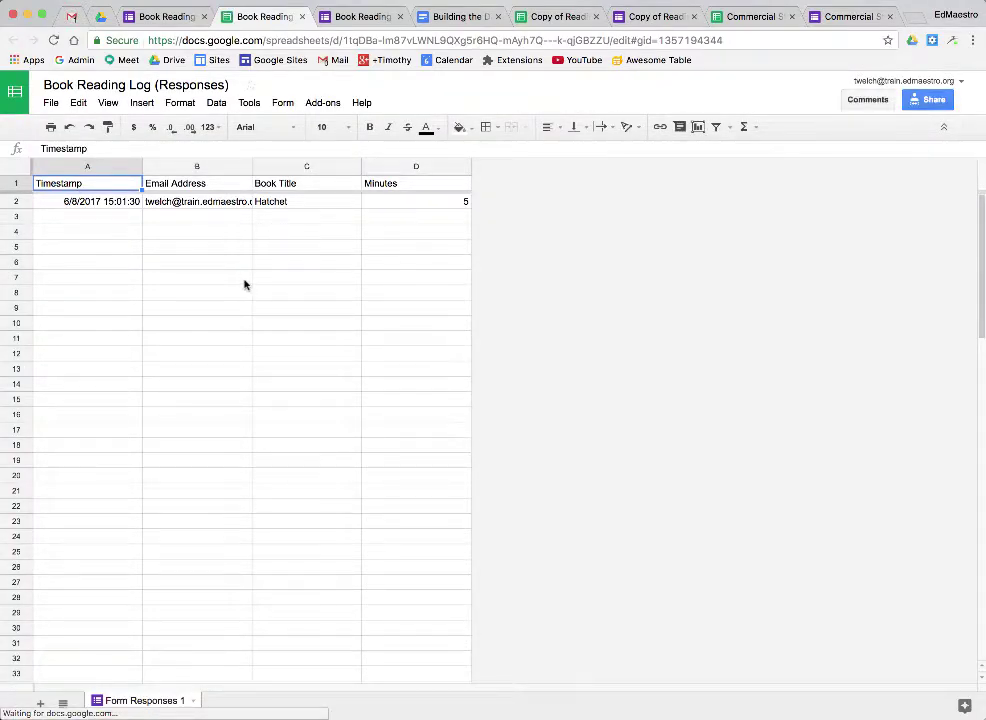
{"action": "double_click", "coordinate": [251, 168]}
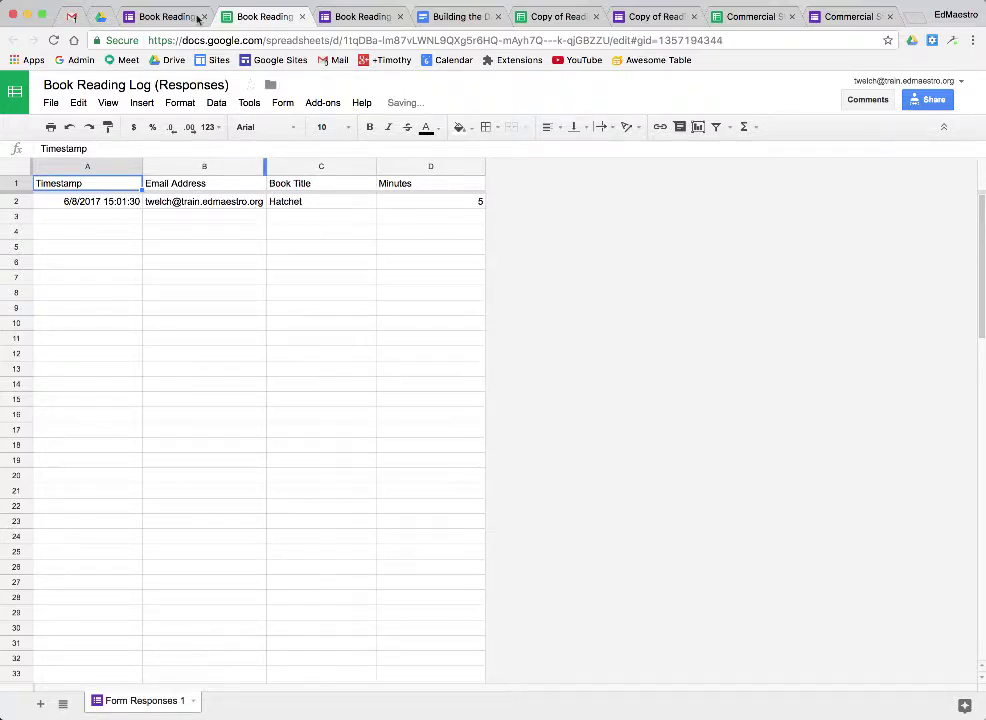
Check which folder contains the responses spreadsheet and rename its "Form Responses 1" sheet to "Data"
{"action": "left_click", "coordinate": [270, 86]}
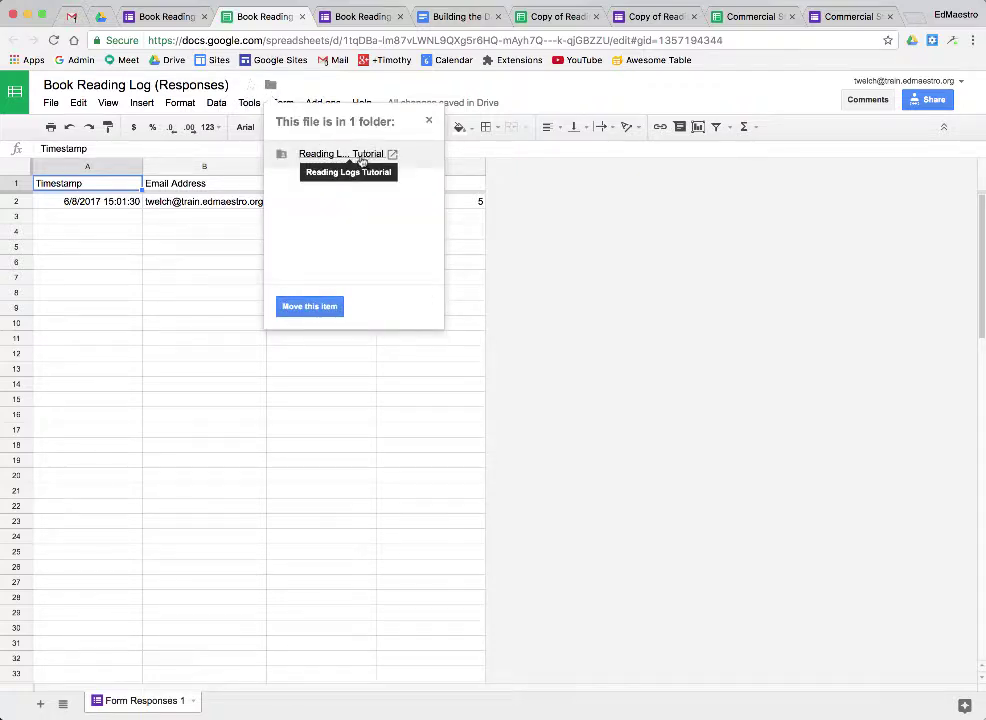
{"action": "left_click", "coordinate": [428, 121]}
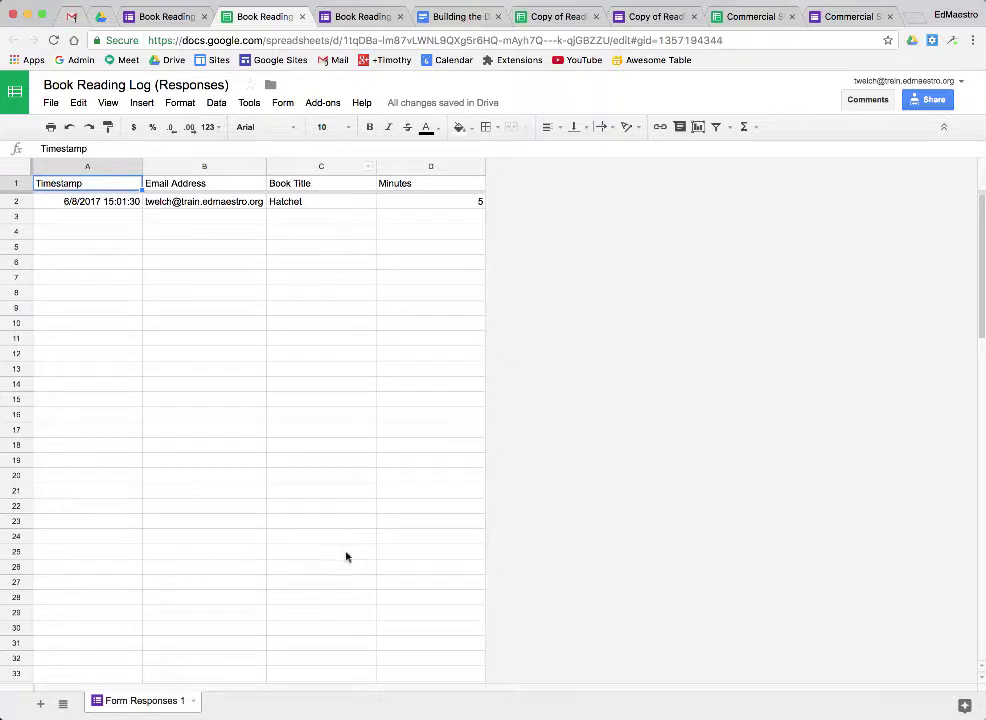
{"action": "double_click", "coordinate": [152, 701]}
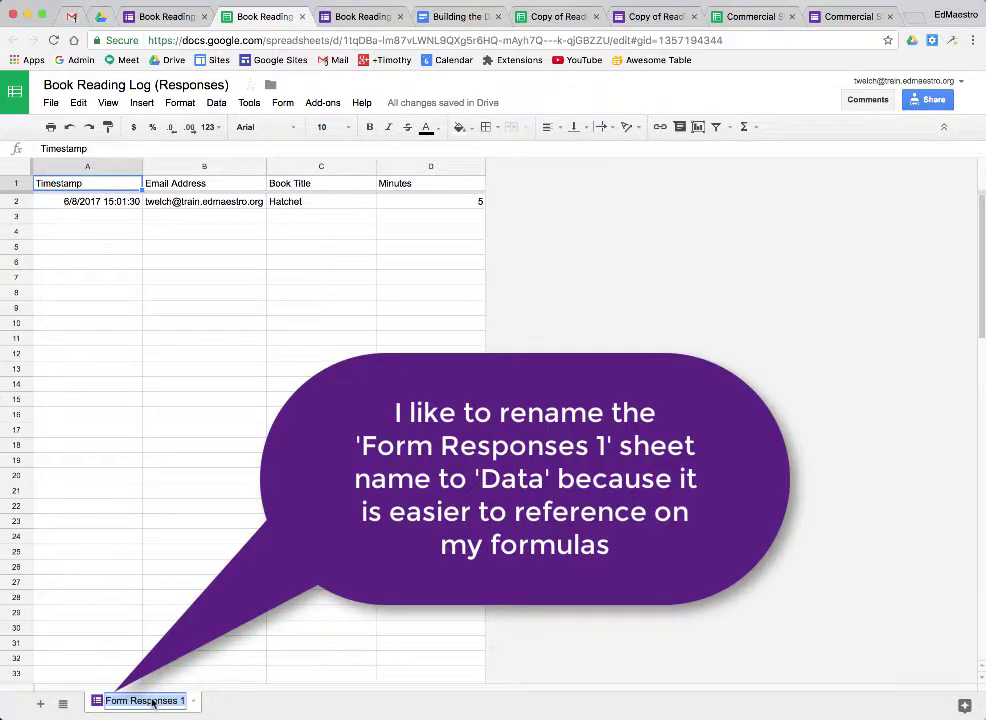
{"action": "type", "text": "Data"}
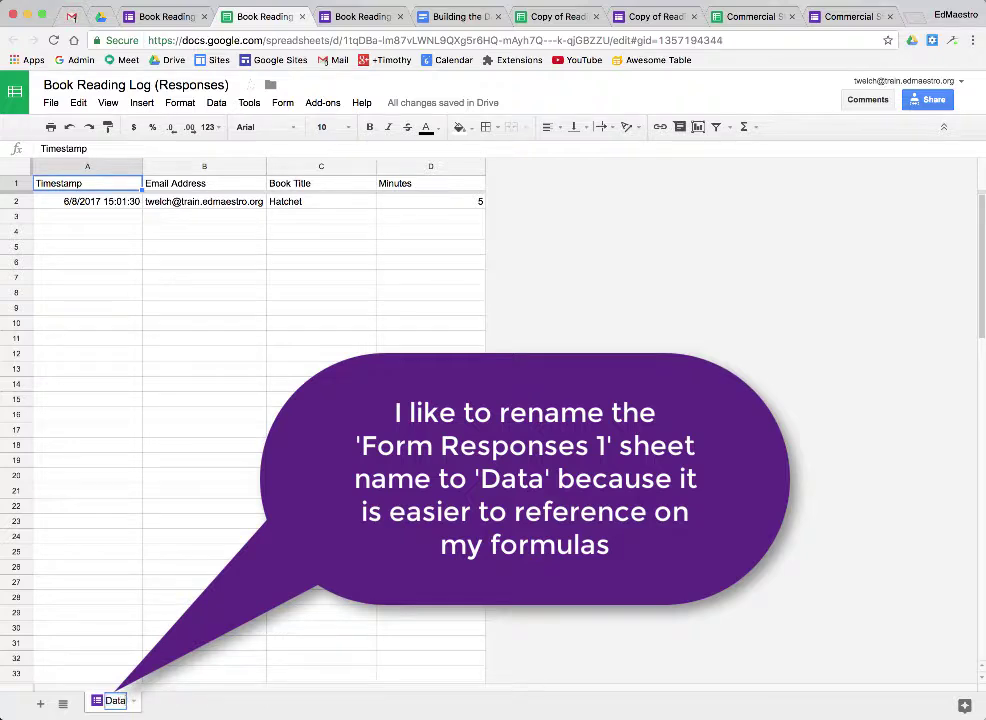
{"action": "key", "text": "Return"}
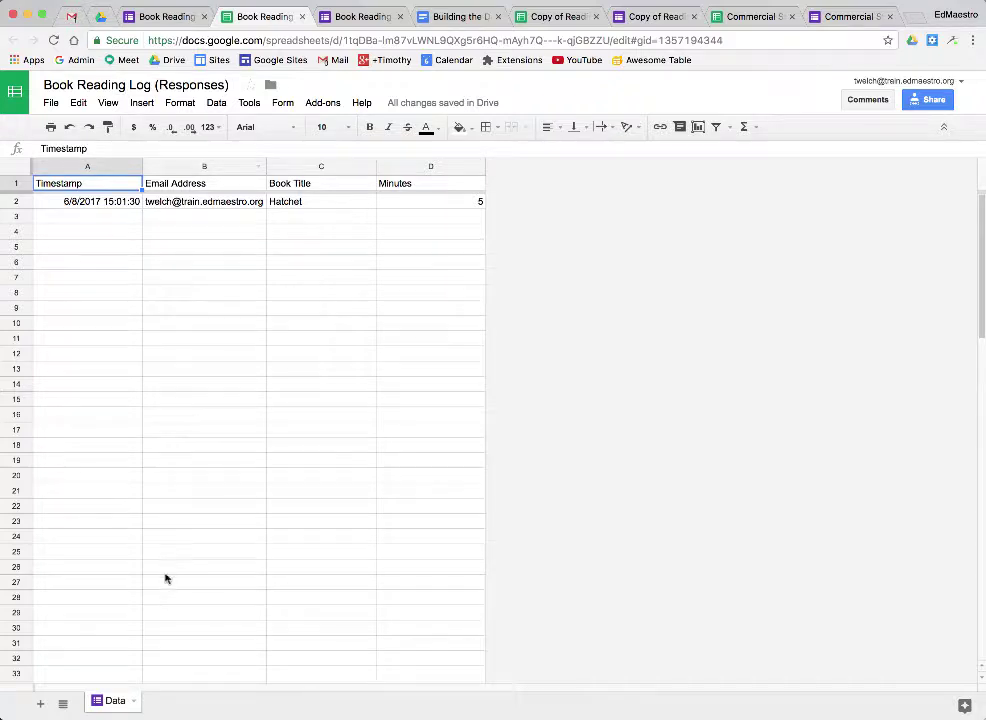
Add a new sheet to the responses spreadsheet and name it "Lists"
{"action": "left_click", "coordinate": [41, 705]}
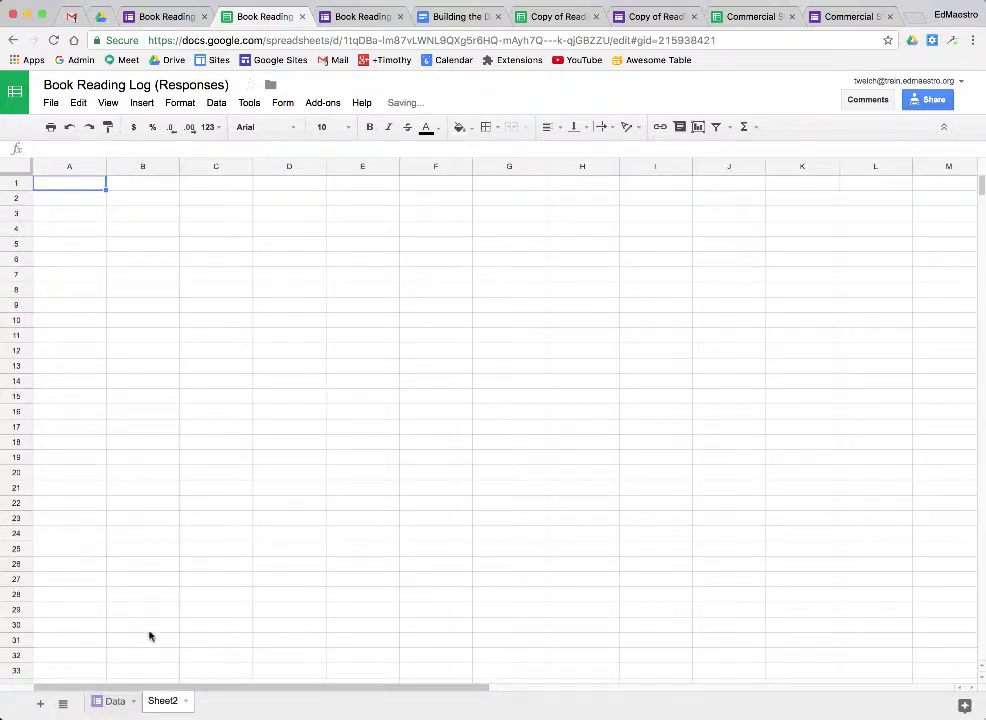
{"action": "double_click", "coordinate": [168, 703]}
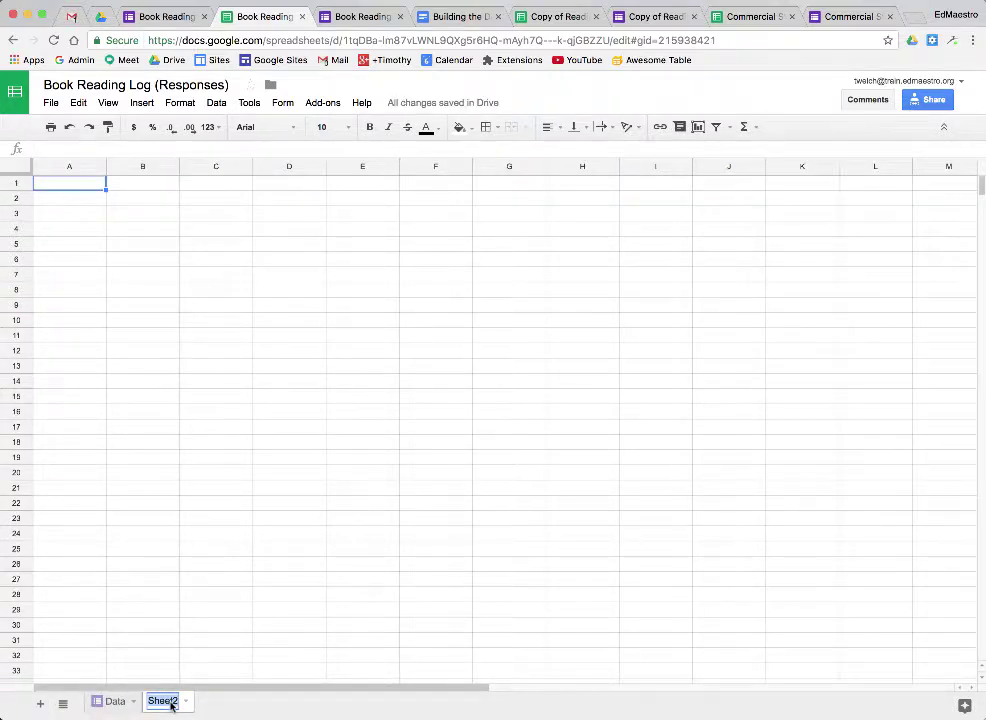
{"action": "type", "text": "Lists"}
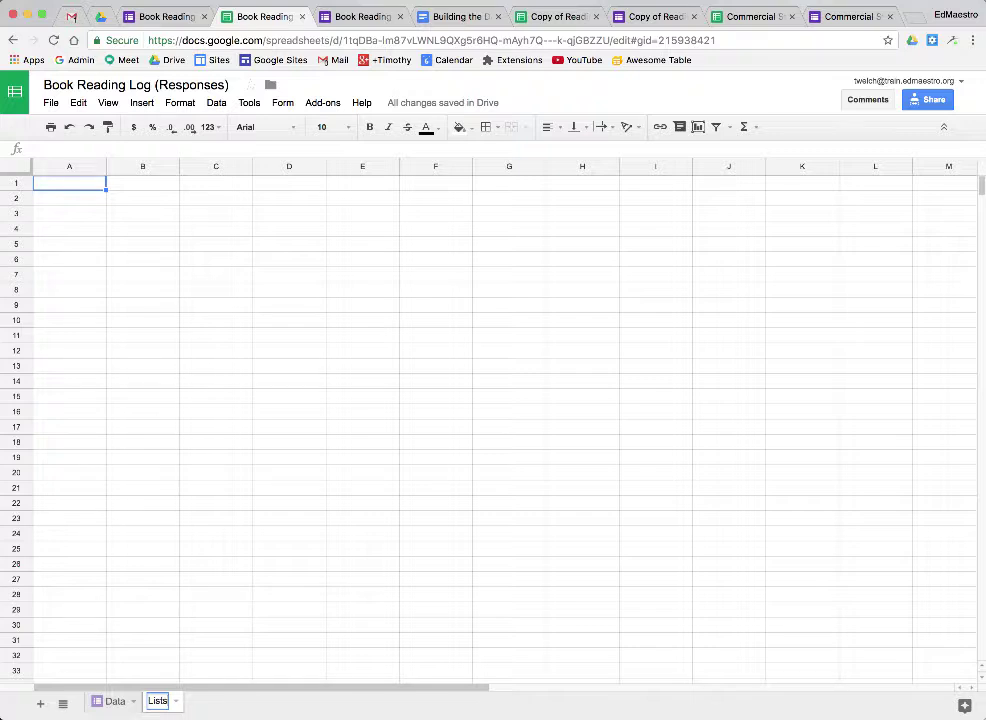
{"action": "key", "text": "Return"}
{"action": "left_click", "coordinate": [202, 639]}
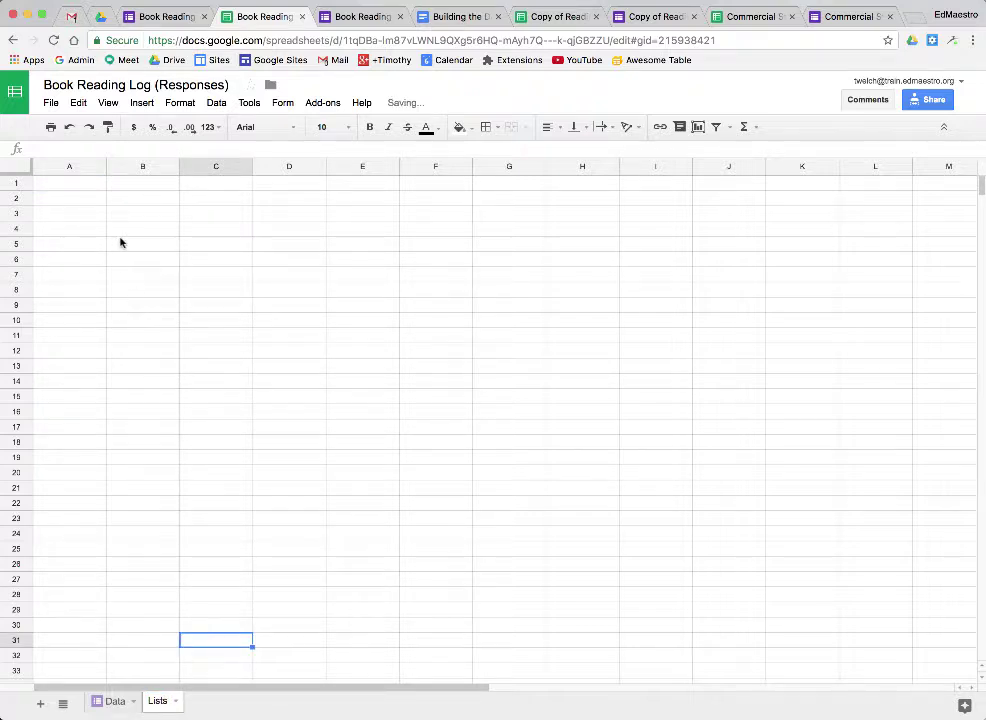
Enter the headers "Book titles" in A1 and "Minutes" in B1 of the Lists sheet
{"action": "left_click", "coordinate": [57, 187]}
{"action": "type", "text": "Book titles"}
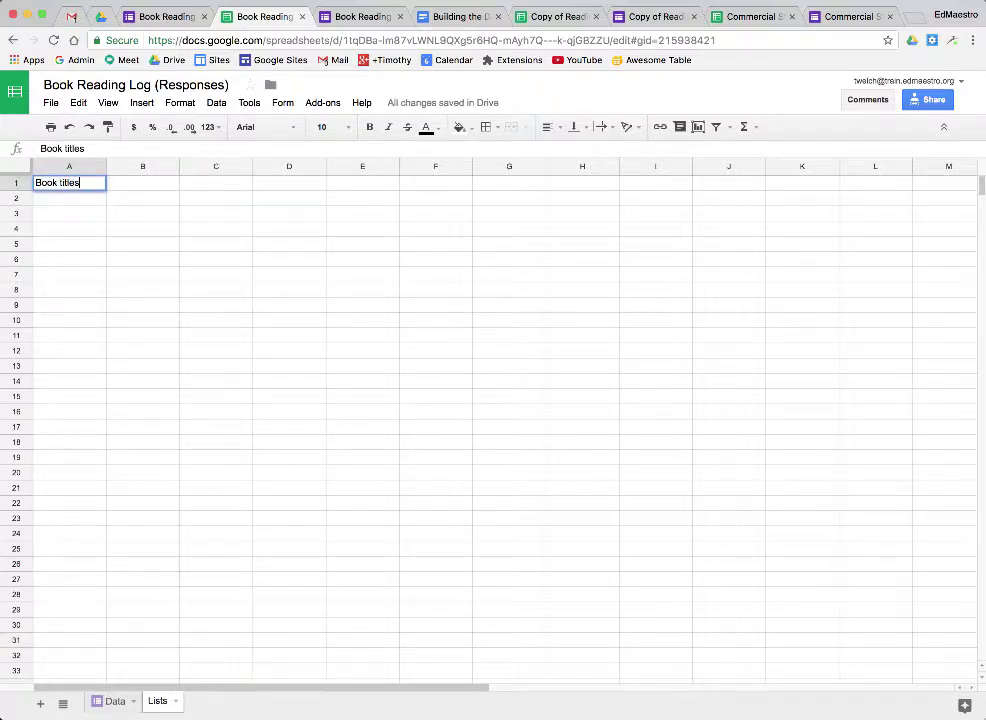
{"action": "left_click", "coordinate": [133, 190]}
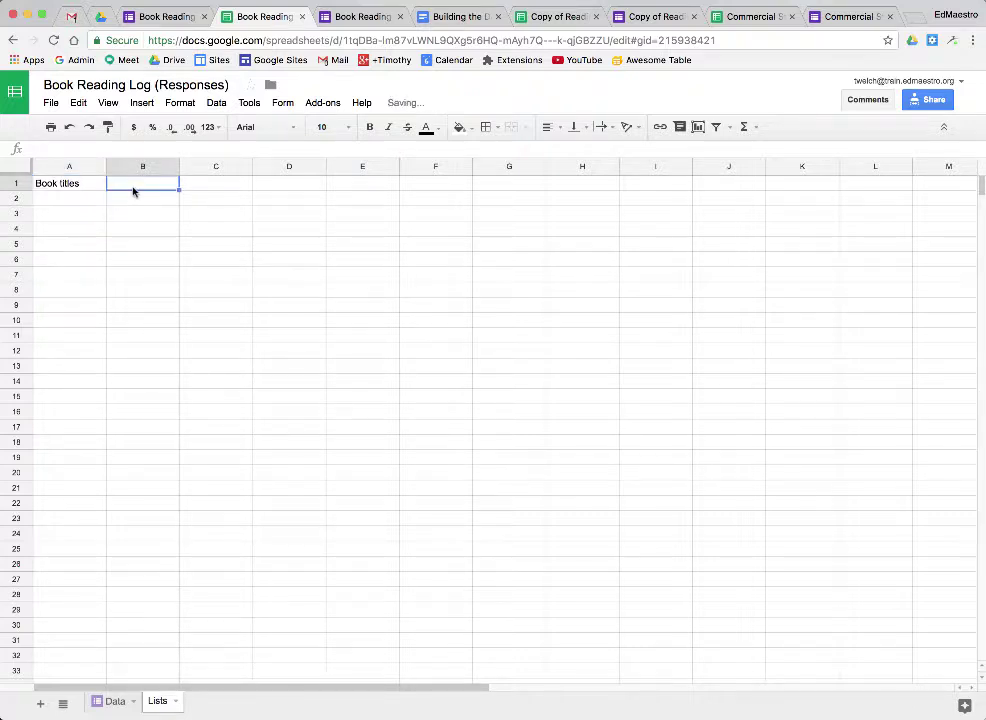
{"action": "type", "text": "Minutes"}
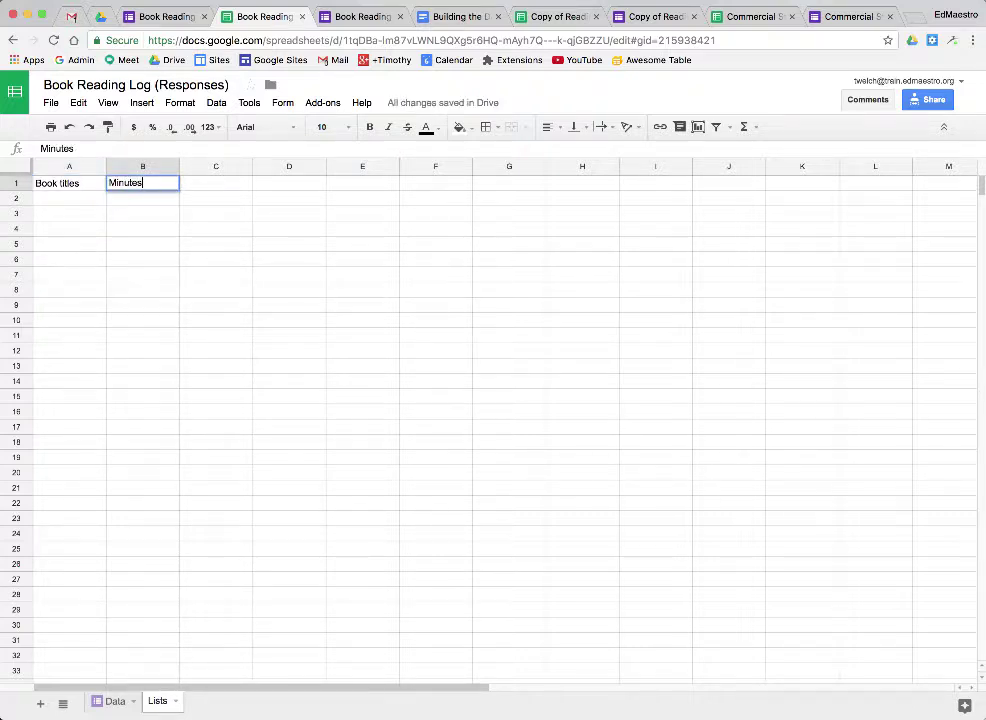
Freeze the header row of the Lists sheet
{"action": "left_click", "coordinate": [105, 104]}
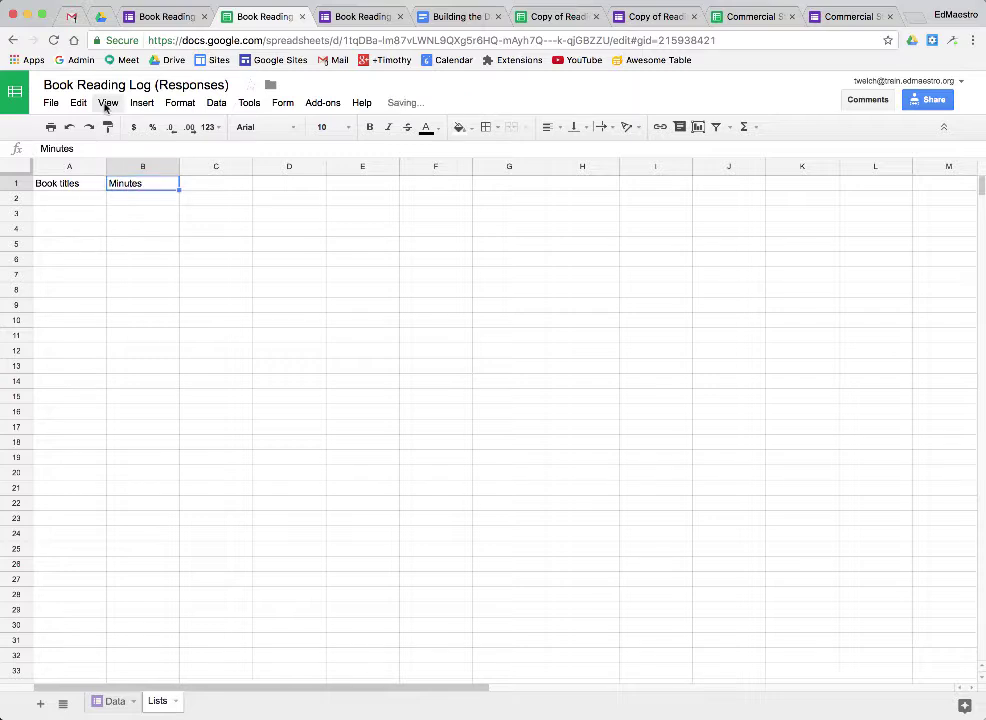
{"action": "left_click", "coordinate": [108, 103]}
{"action": "mouse_move", "coordinate": [143, 133]}
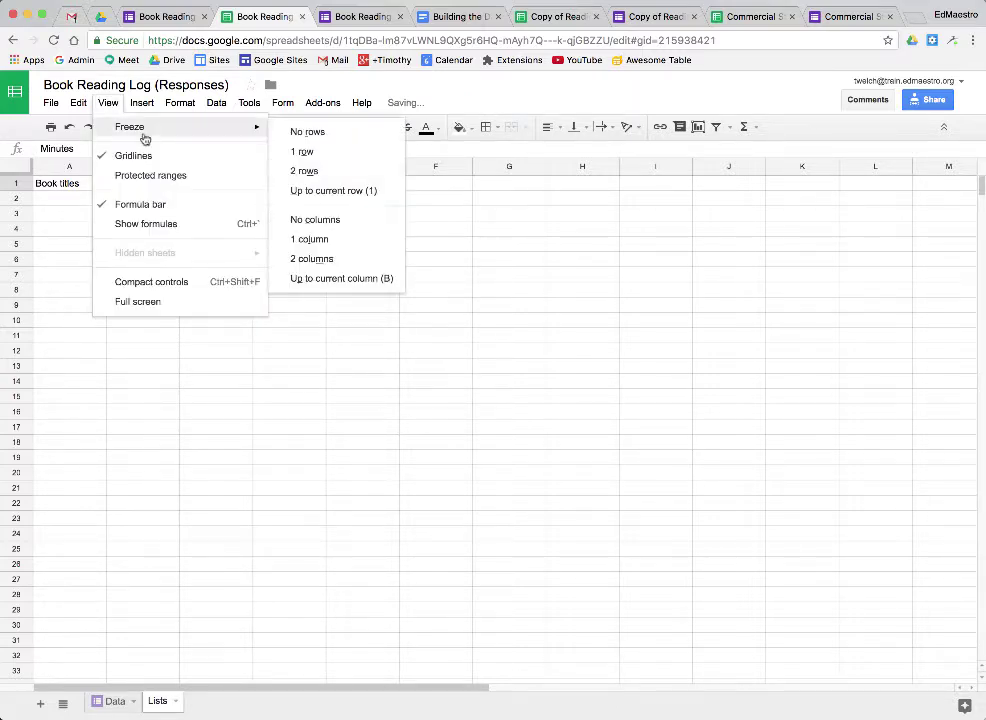
{"action": "left_click", "coordinate": [297, 153]}
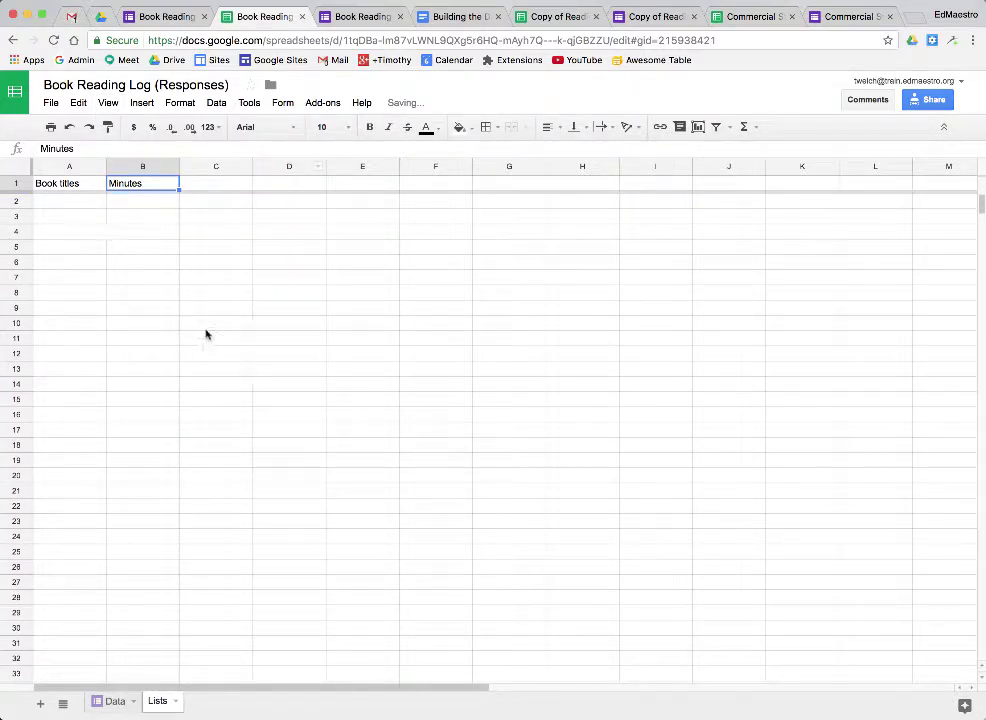
Enter =SORT(UNIQUE(Data!C2:C)) in A2 of the Lists sheet to list the unique book titles in sorted order
{"action": "left_click", "coordinate": [66, 204]}
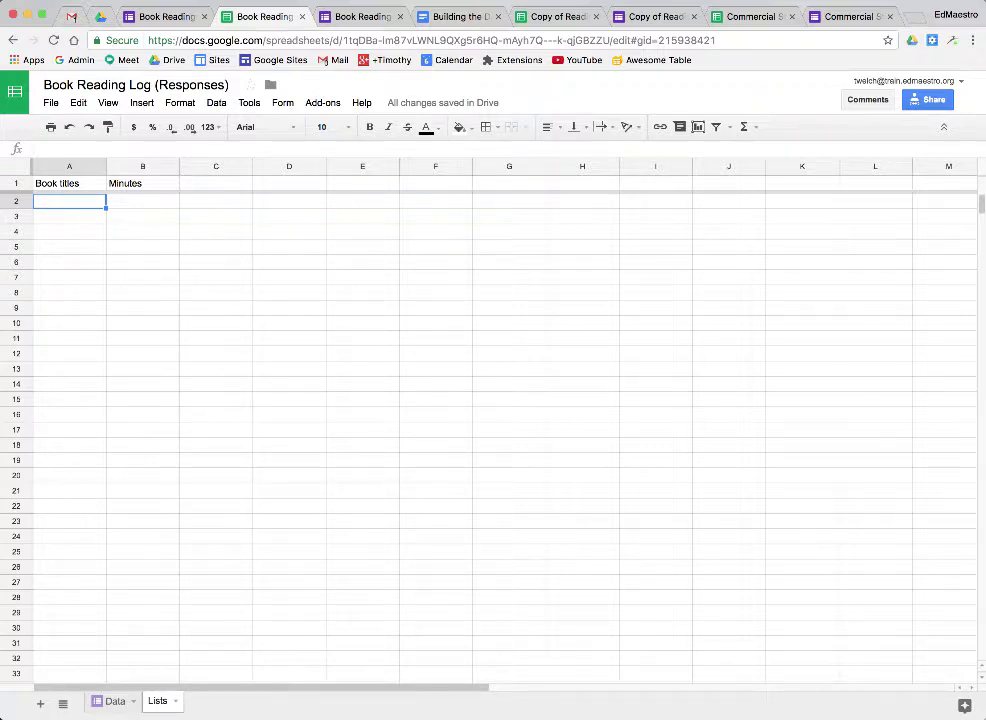
{"action": "type", "text": "=SORT(UNIQUE(Data!C2:C))"}
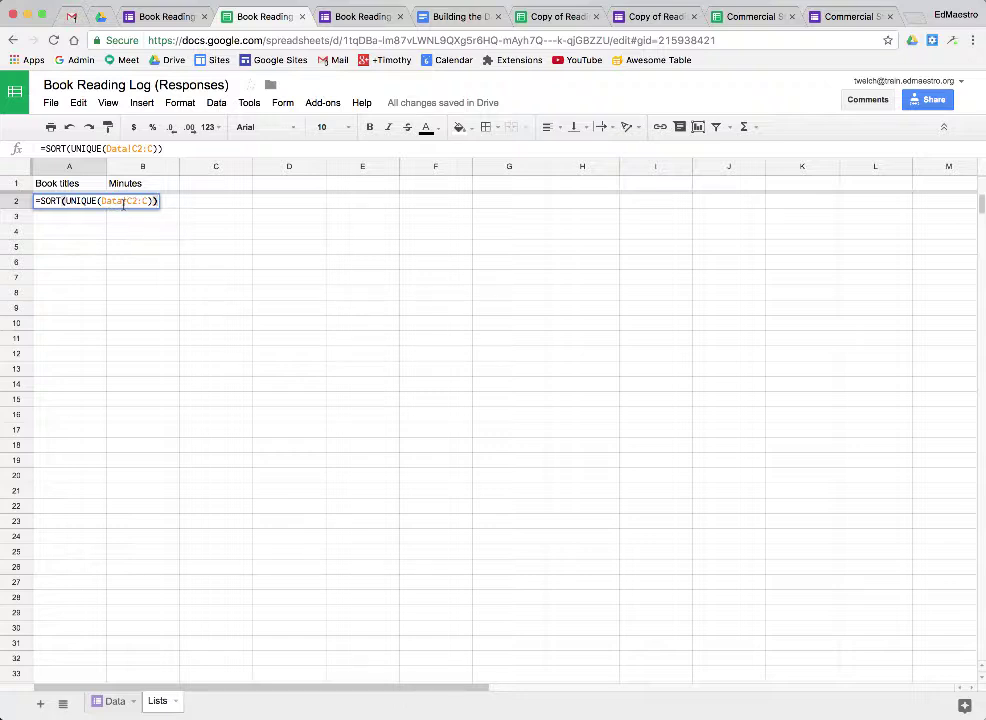
{"action": "key", "text": "Return"}
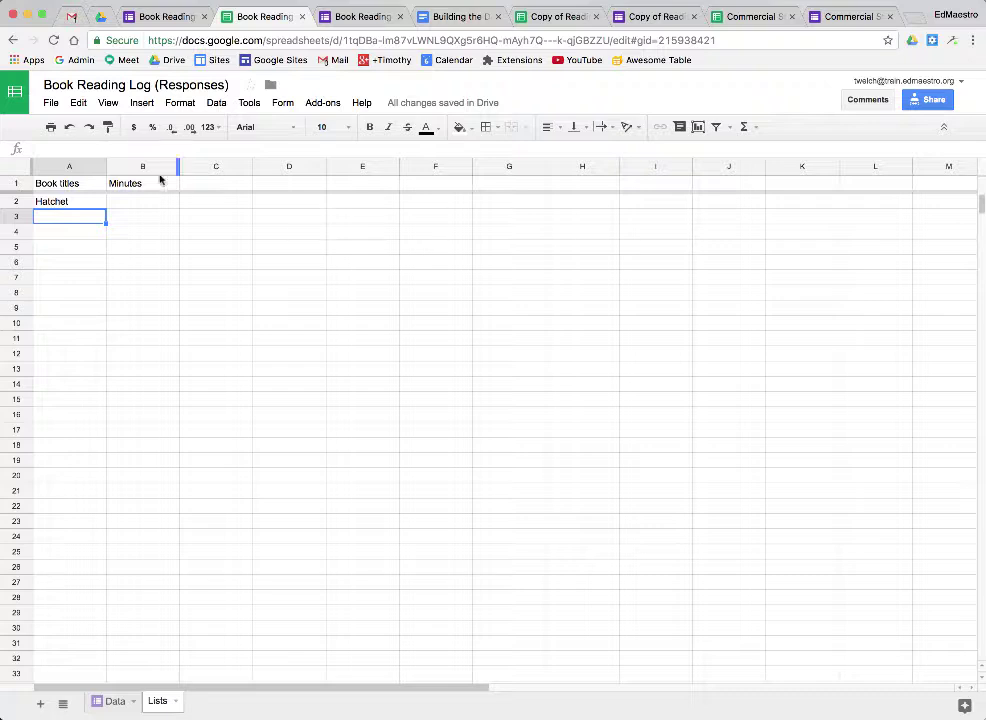
Fill the A2 formula across into B2 under Minutes, and compare the lists with the responses on the Data sheet
{"action": "left_click", "coordinate": [86, 204]}
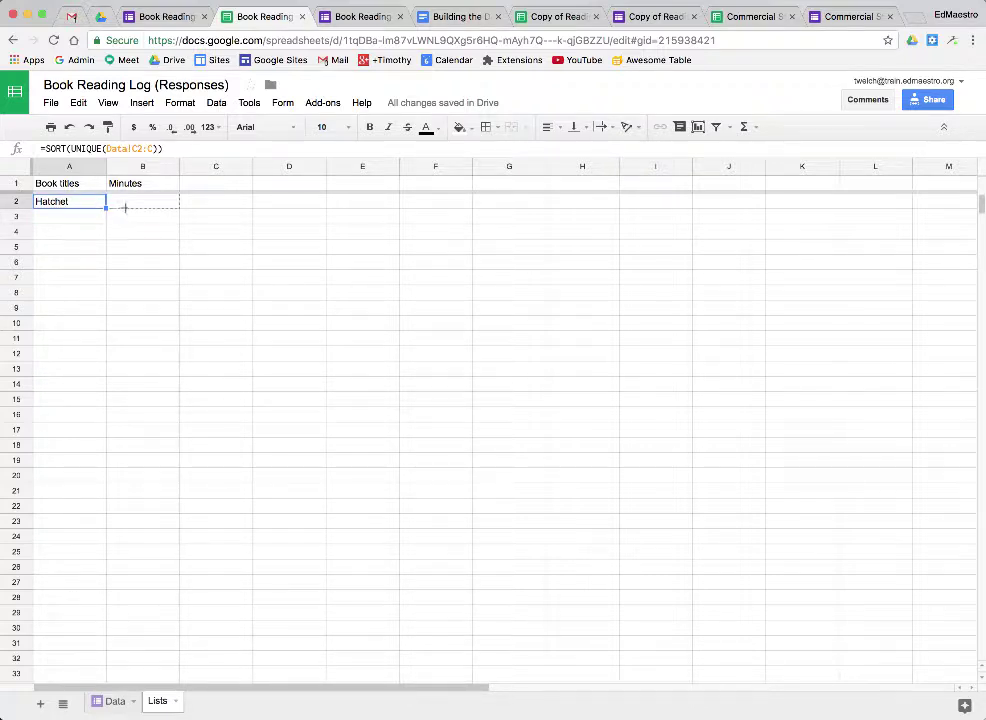
{"action": "left_click_drag", "start_coordinate": [125, 207], "coordinate": [126, 207]}
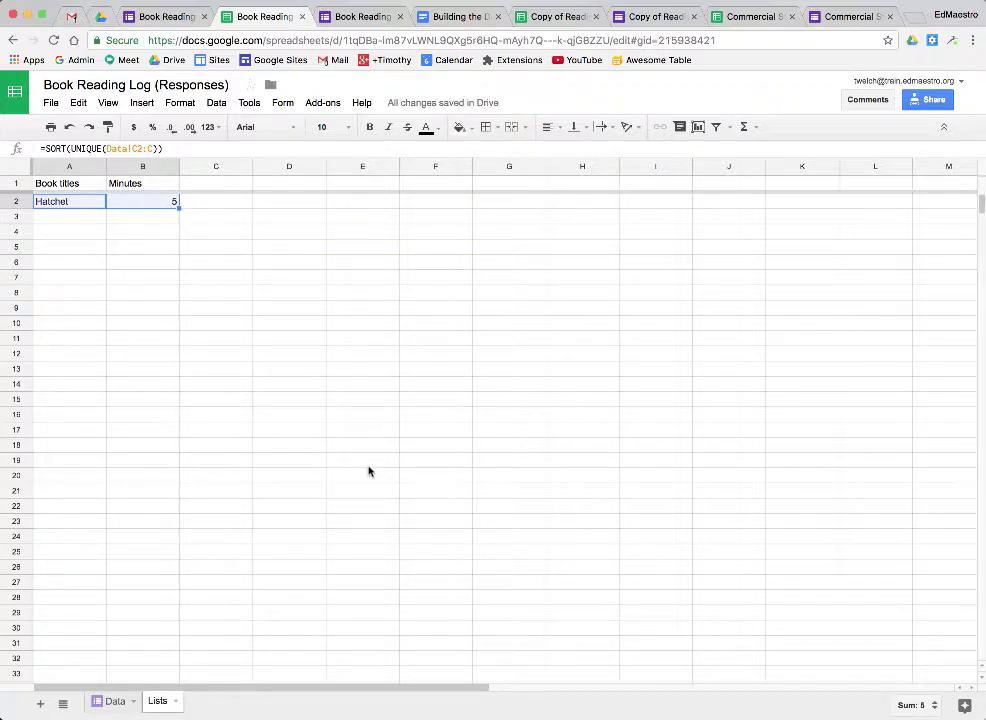
{"action": "left_click", "coordinate": [114, 701]}
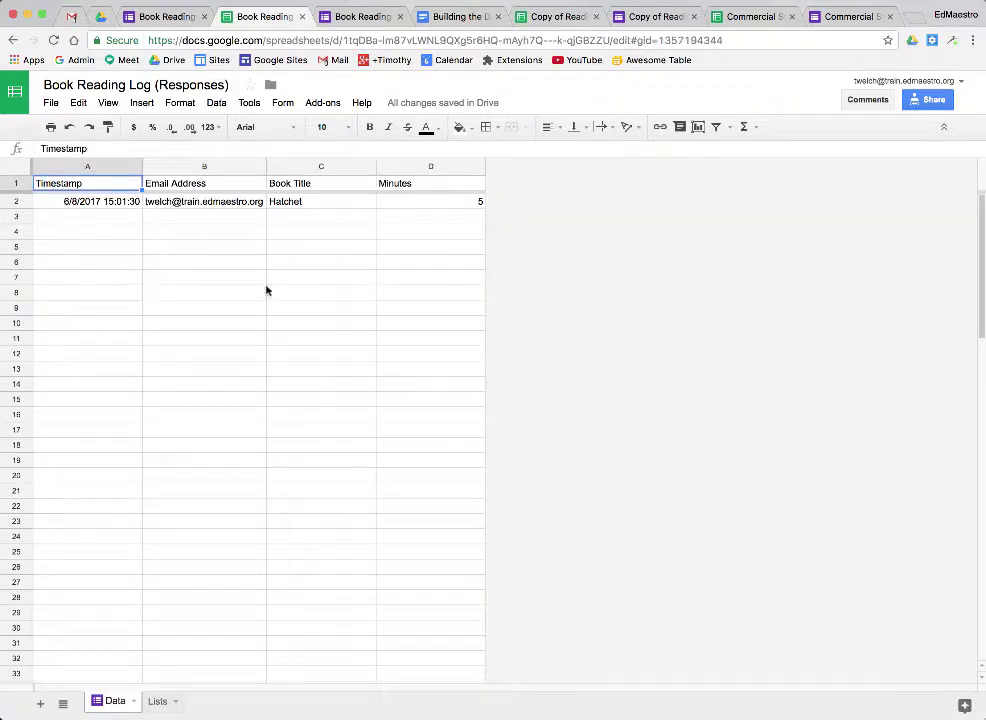
{"action": "left_click", "coordinate": [158, 702]}
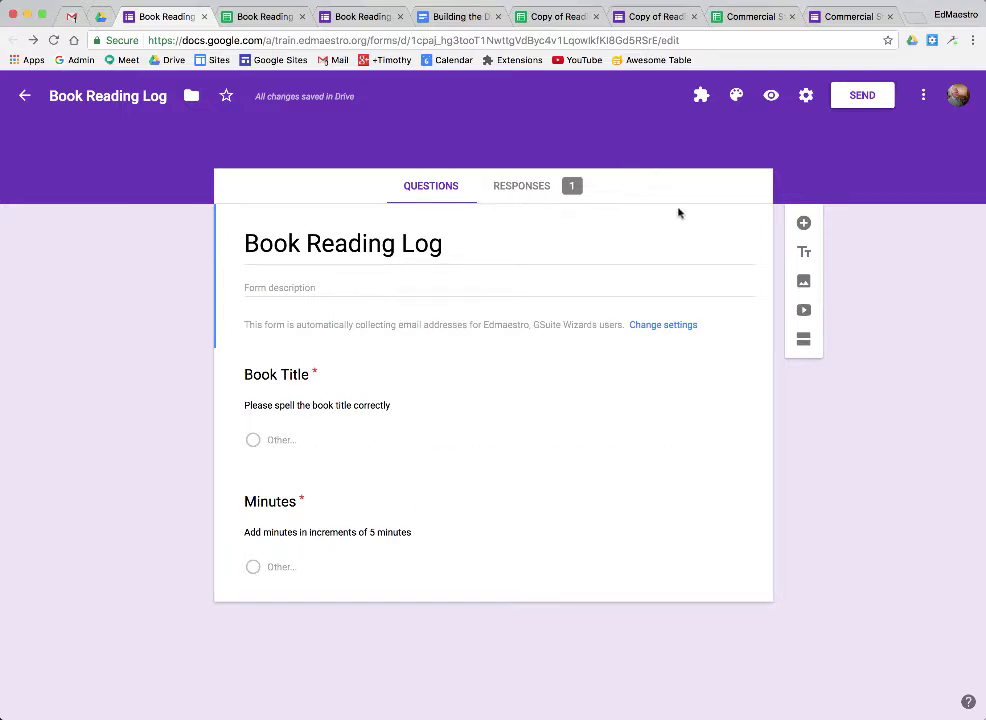
Switch to the Book Reading Log form, start the formRanger add-on and authorize its access to the Google account
{"action": "left_click", "coordinate": [700, 97]}
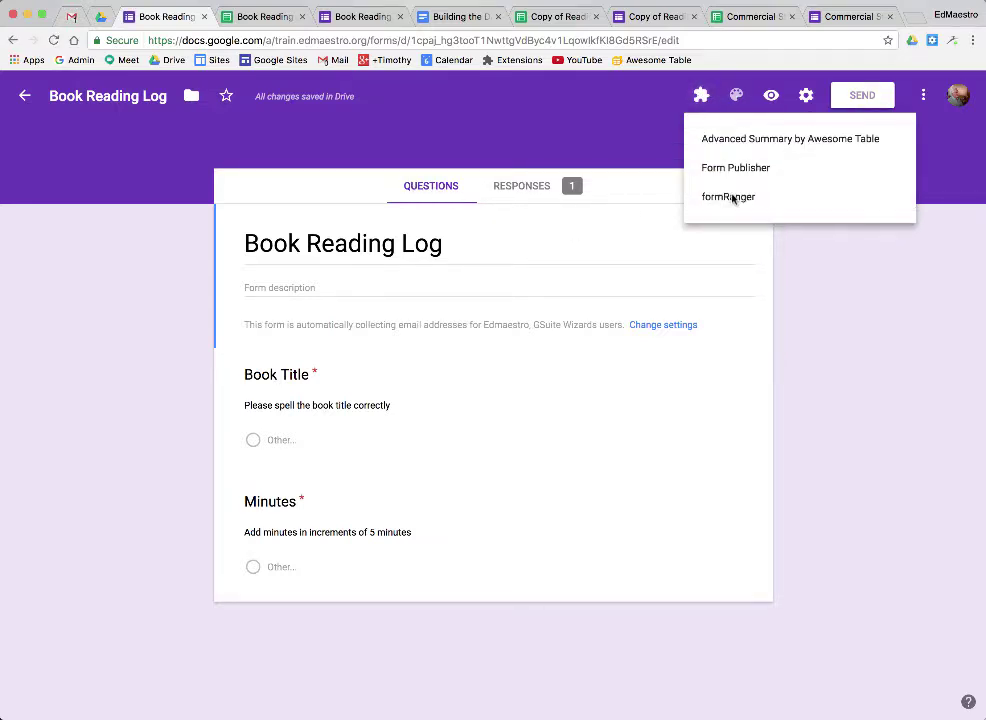
{"action": "left_click", "coordinate": [730, 197]}
{"action": "left_click", "coordinate": [459, 171]}
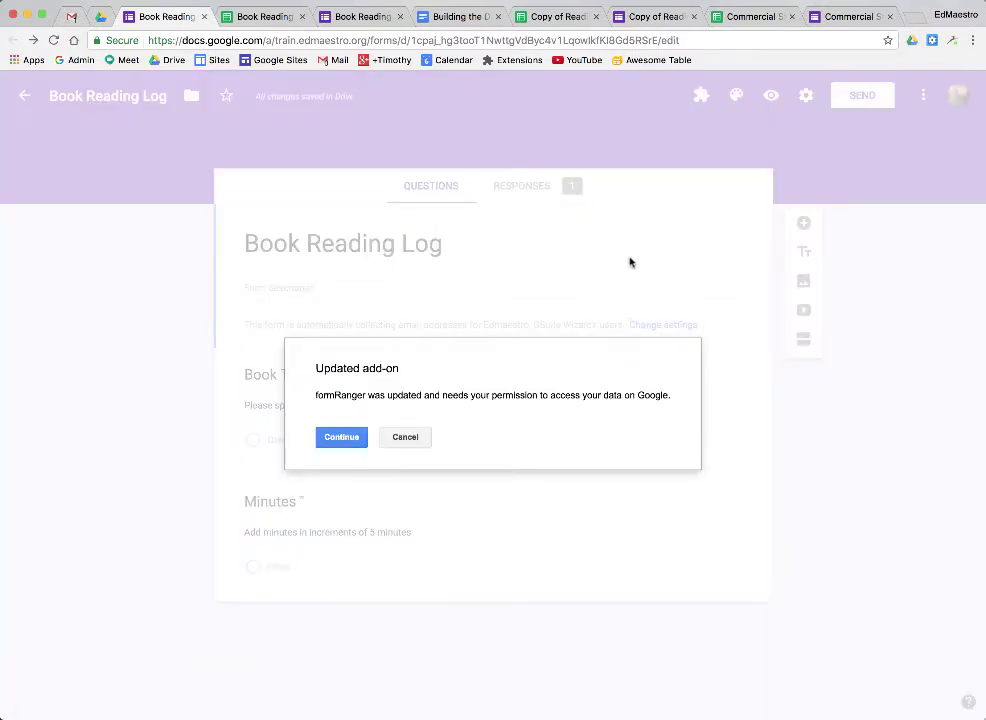
{"action": "left_click", "coordinate": [337, 446]}
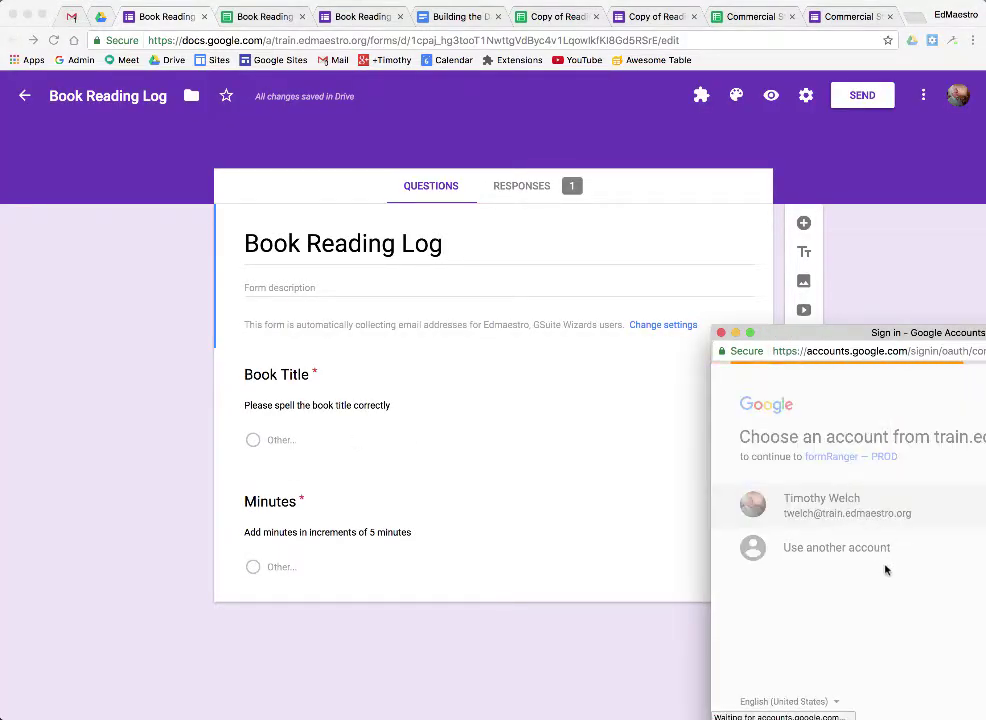
{"action": "scroll", "coordinate": [822, 507], "scroll_direction": "down", "scroll_amount": 5}
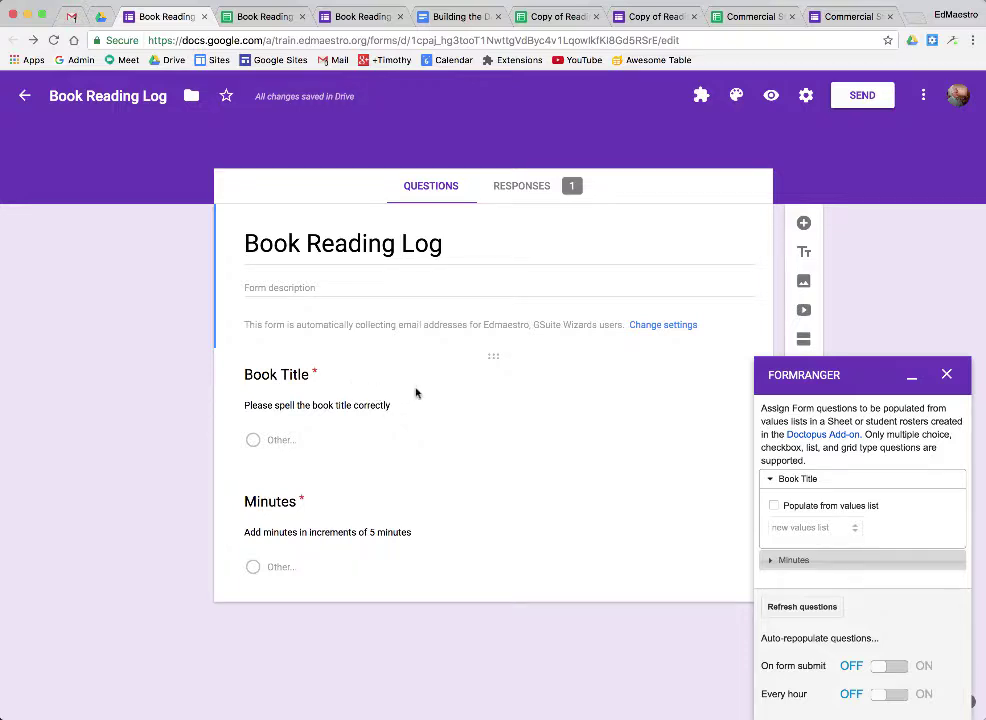
Set the Book Title question to populate from the "Book titles" column of the Lists sheet in Book Reading Log (Responses)
{"action": "left_click", "coordinate": [775, 507]}
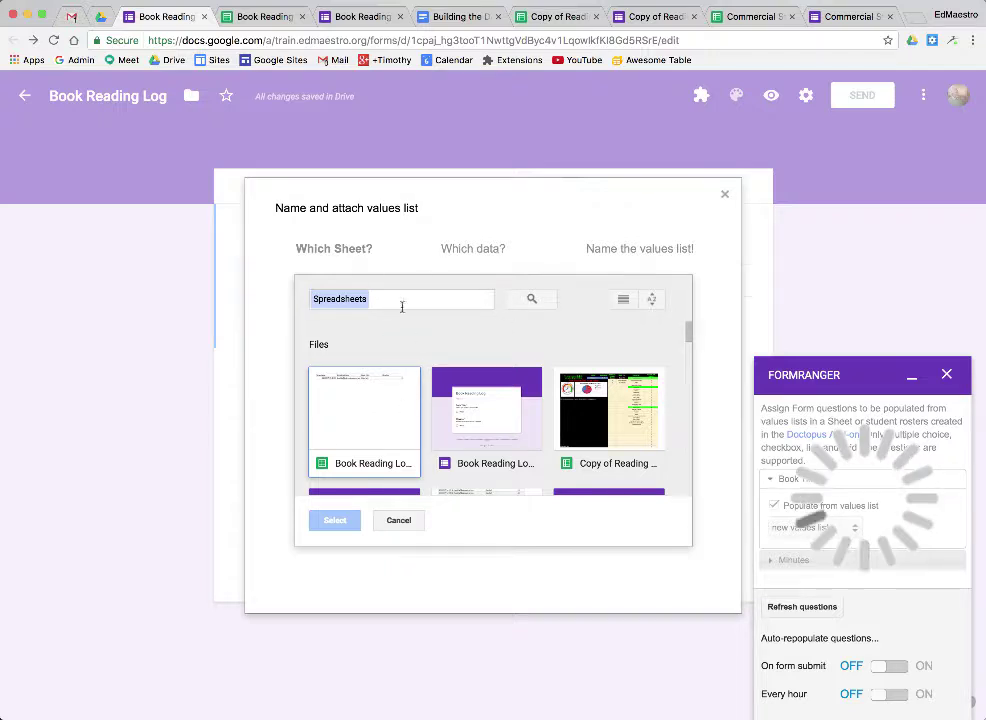
{"action": "left_click", "coordinate": [359, 428]}
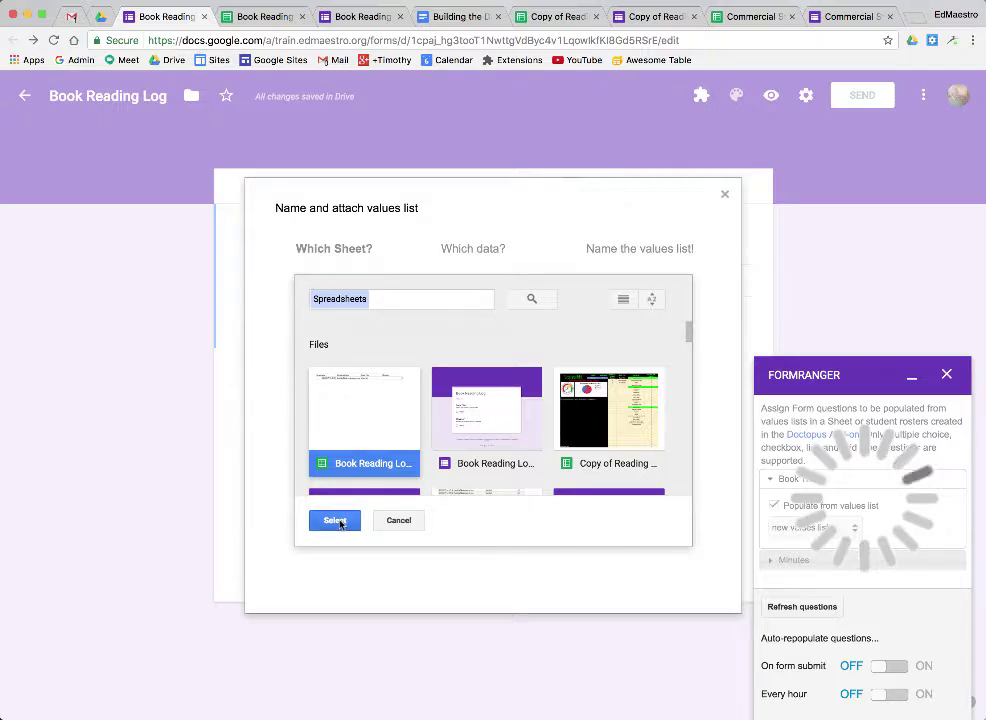
{"action": "left_click", "coordinate": [346, 521]}
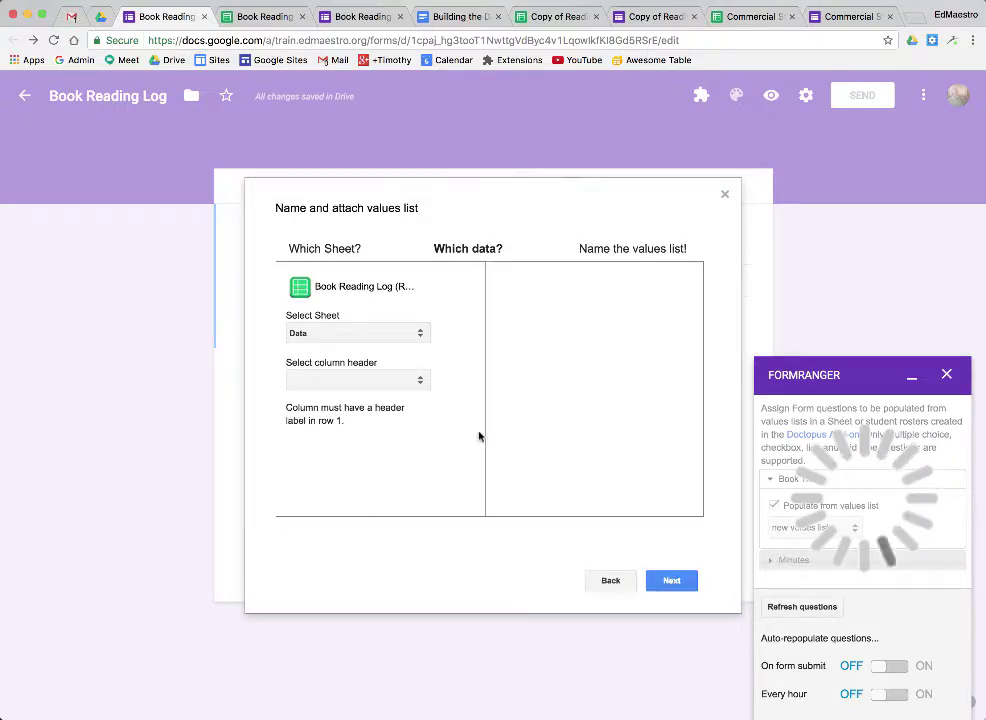
{"action": "left_click", "coordinate": [419, 339]}
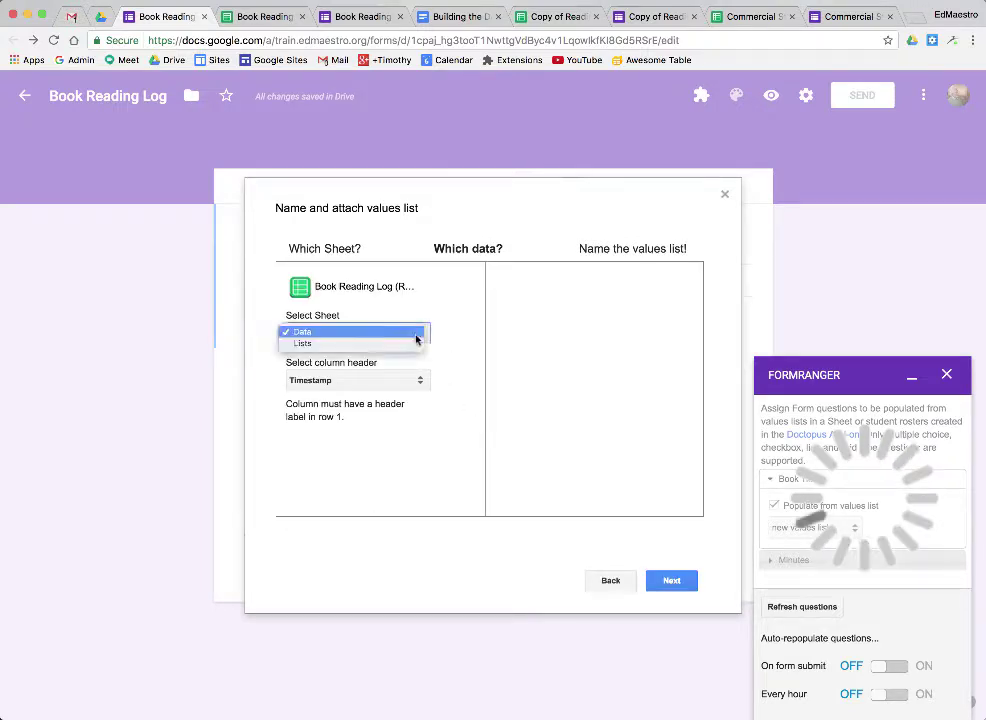
{"action": "left_click", "coordinate": [306, 343]}
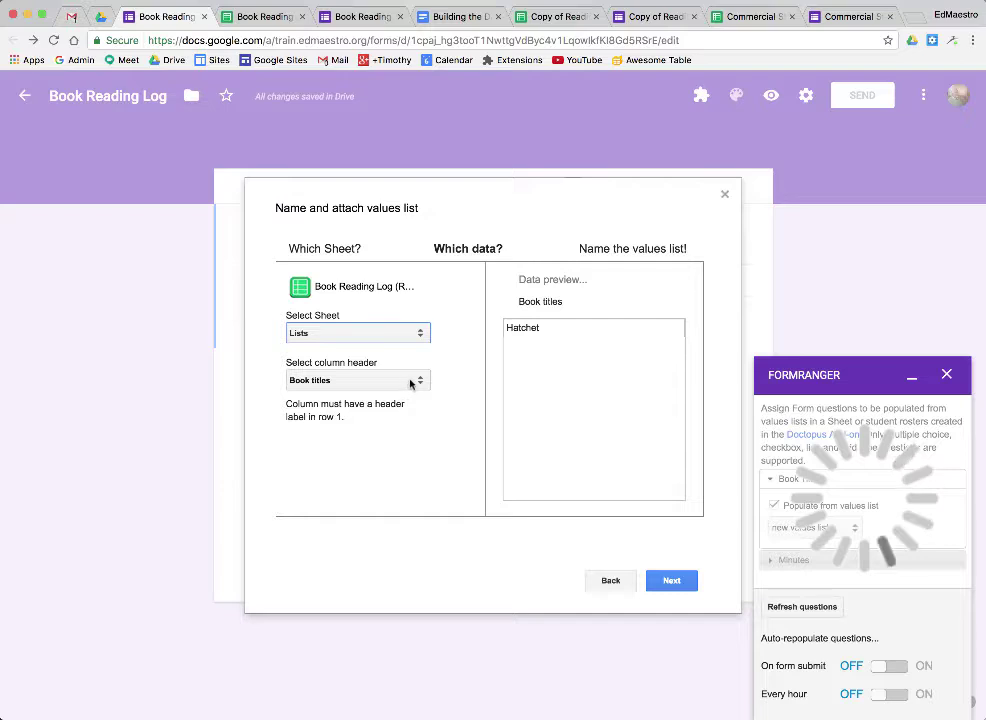
{"action": "left_click", "coordinate": [352, 379]}
{"action": "left_click", "coordinate": [355, 380]}
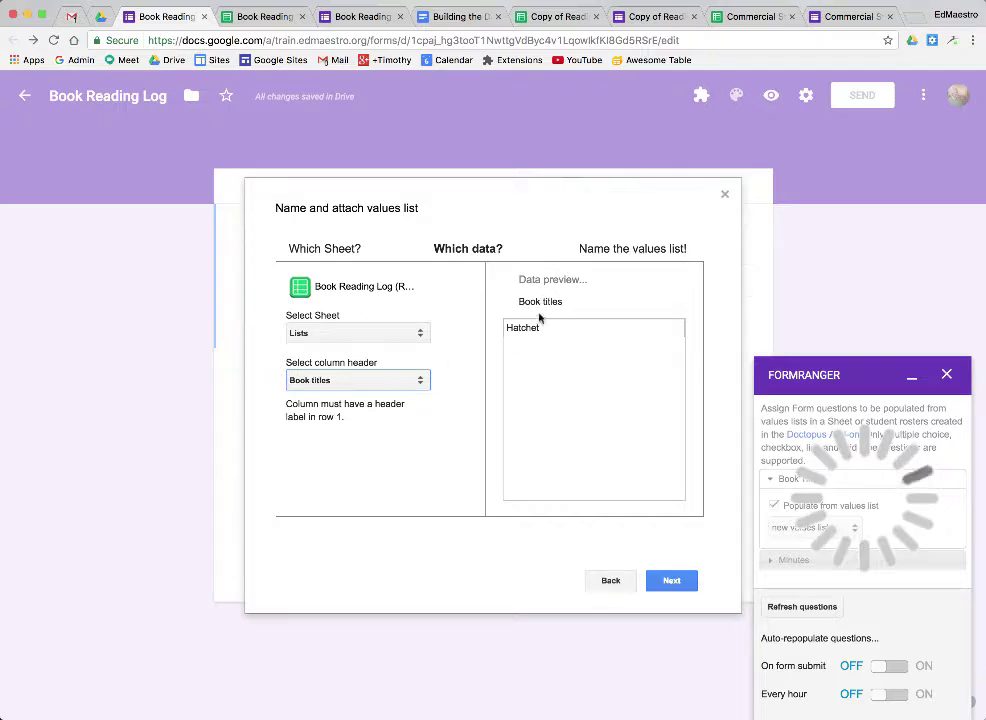
Name the values list "Titles", save it and populate the Book Title question
{"action": "left_click", "coordinate": [672, 581]}
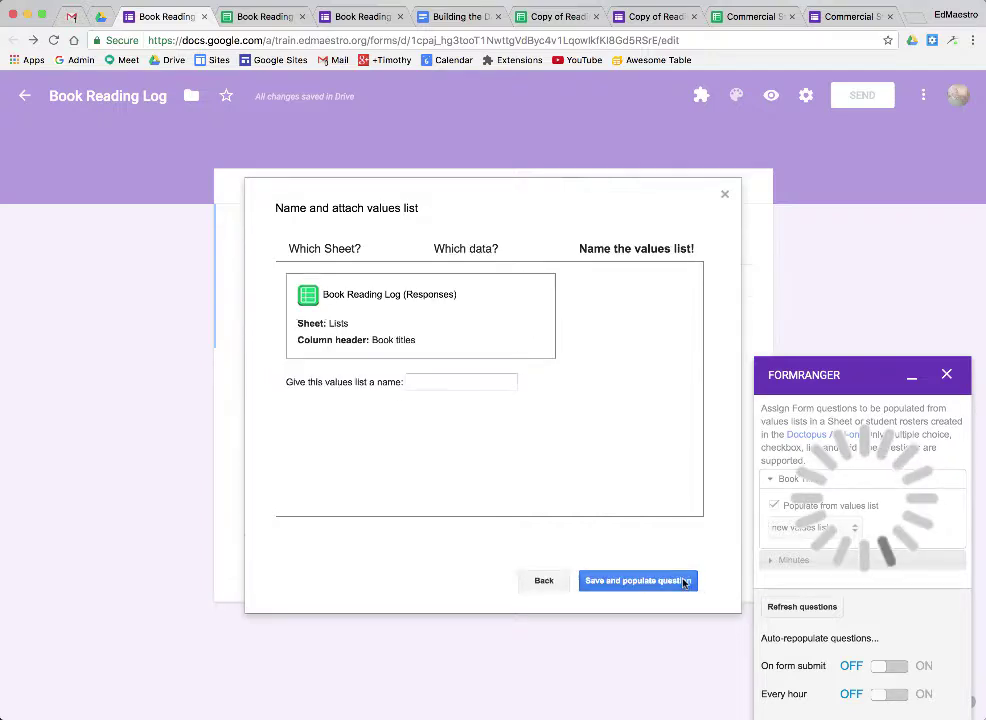
{"action": "left_click", "coordinate": [466, 384]}
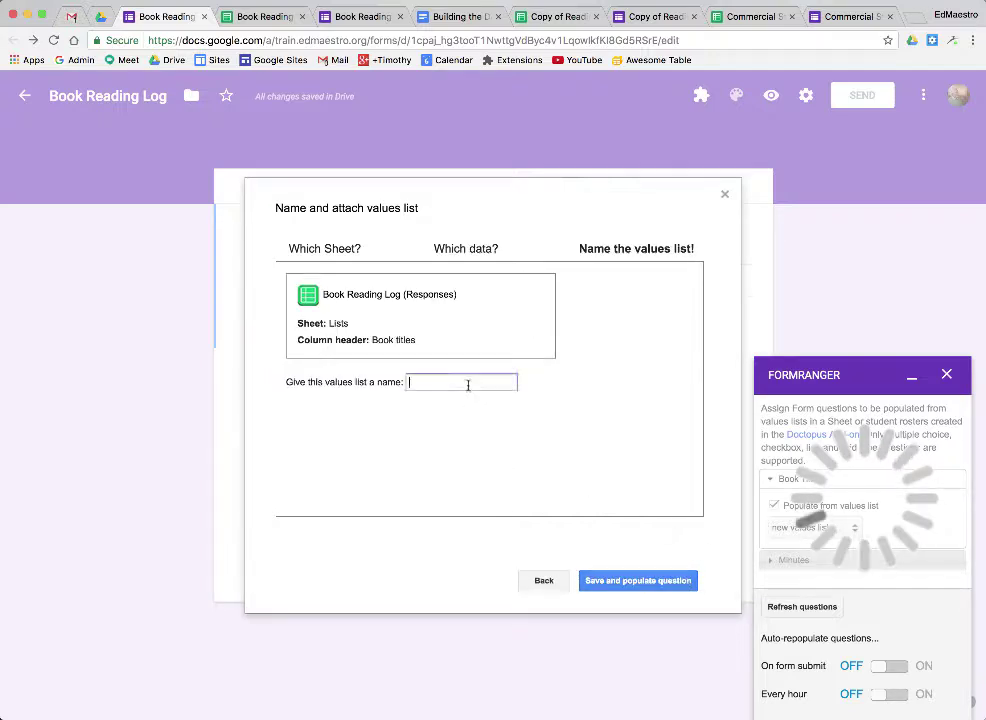
{"action": "type", "text": "Titles"}
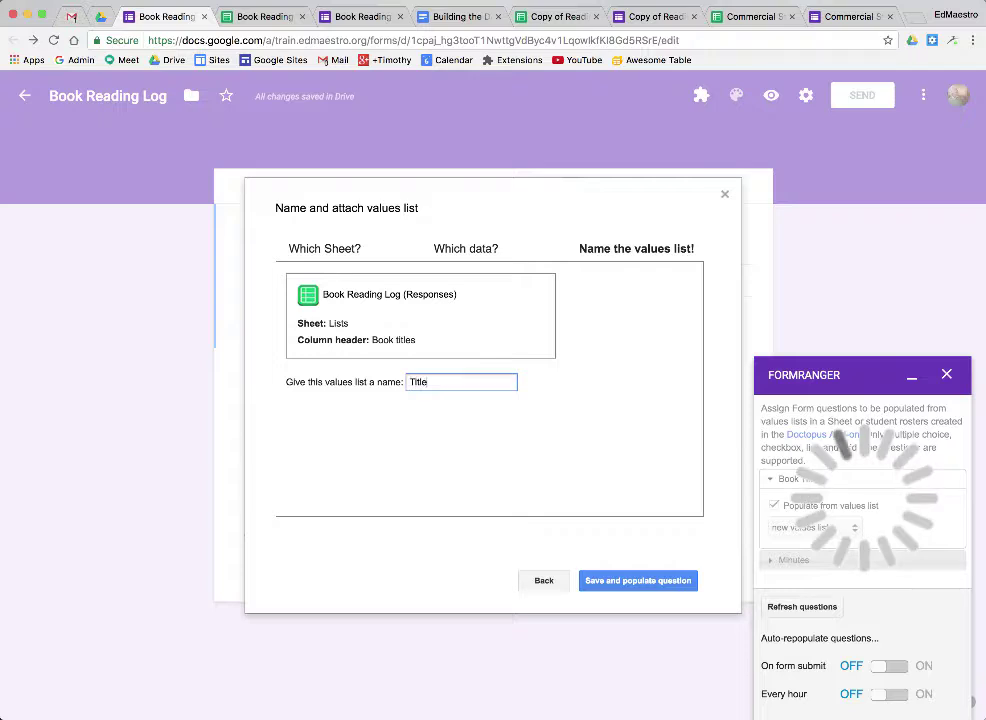
{"action": "left_click", "coordinate": [672, 574]}
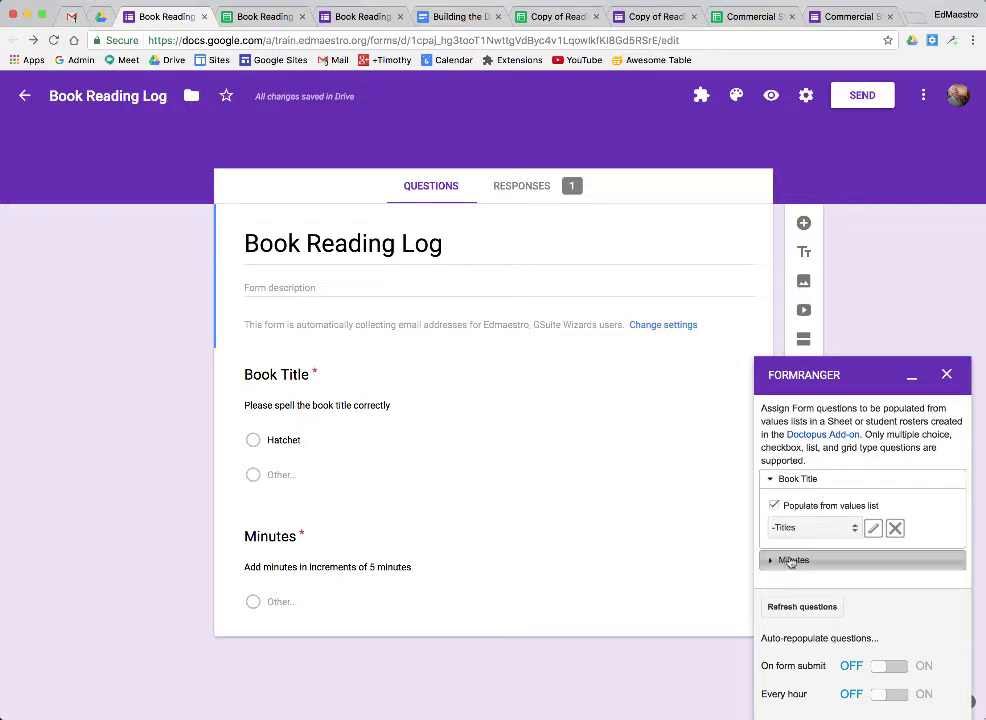
Set the Minutes question to populate from the "Minutes" column of the Lists sheet in Book Reading Log (Responses)
{"action": "left_click", "coordinate": [771, 563]}
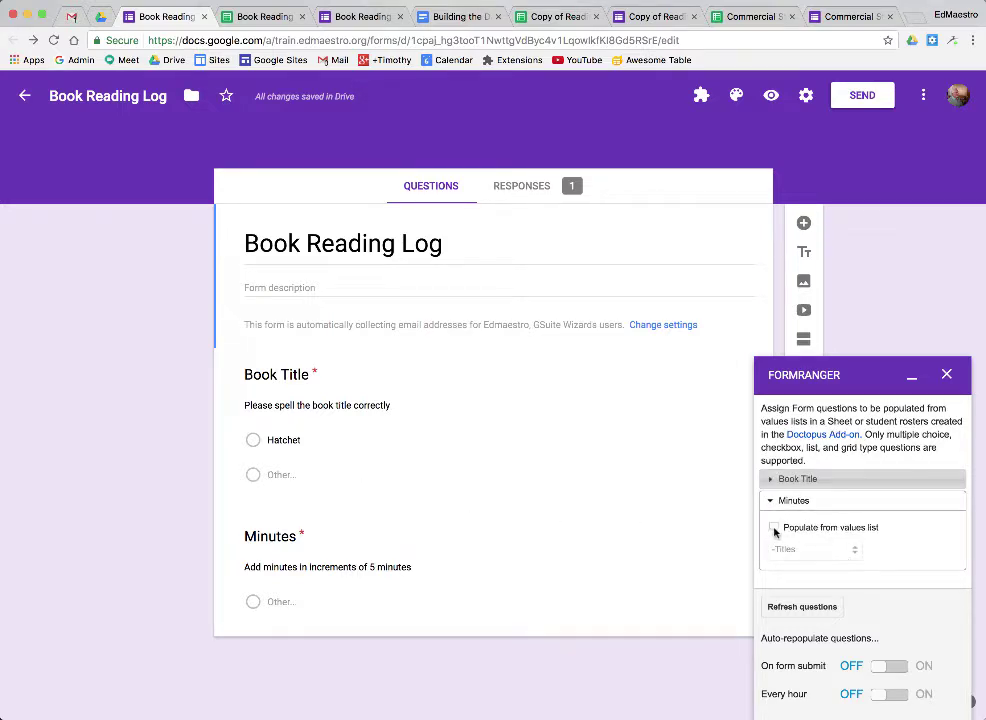
{"action": "left_click", "coordinate": [773, 528]}
{"action": "left_click", "coordinate": [857, 551]}
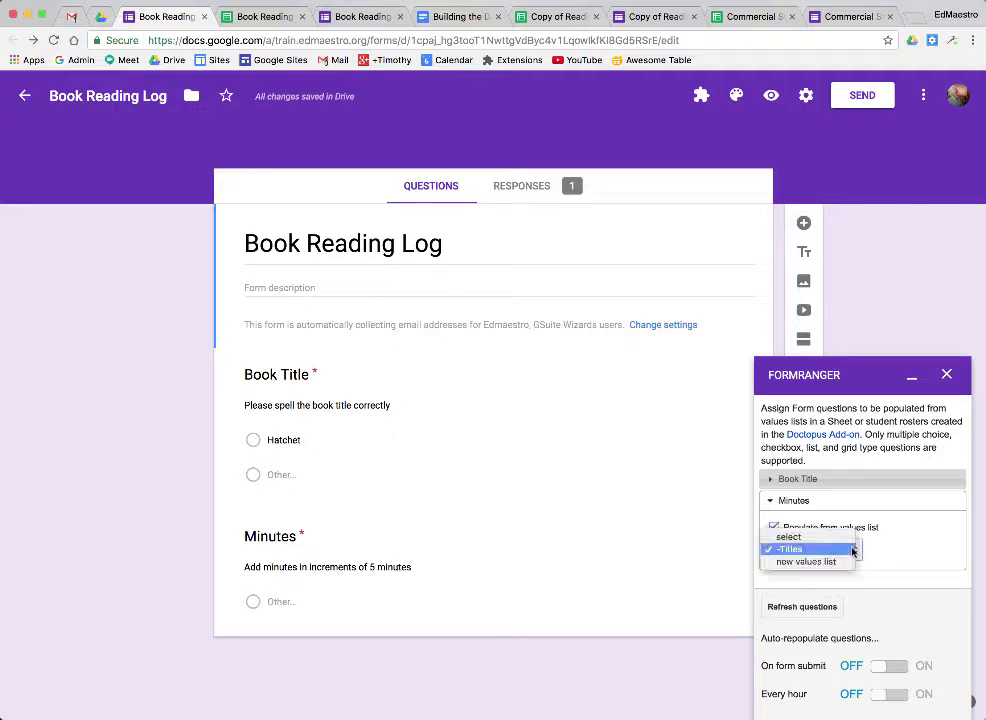
{"action": "left_click", "coordinate": [872, 566]}
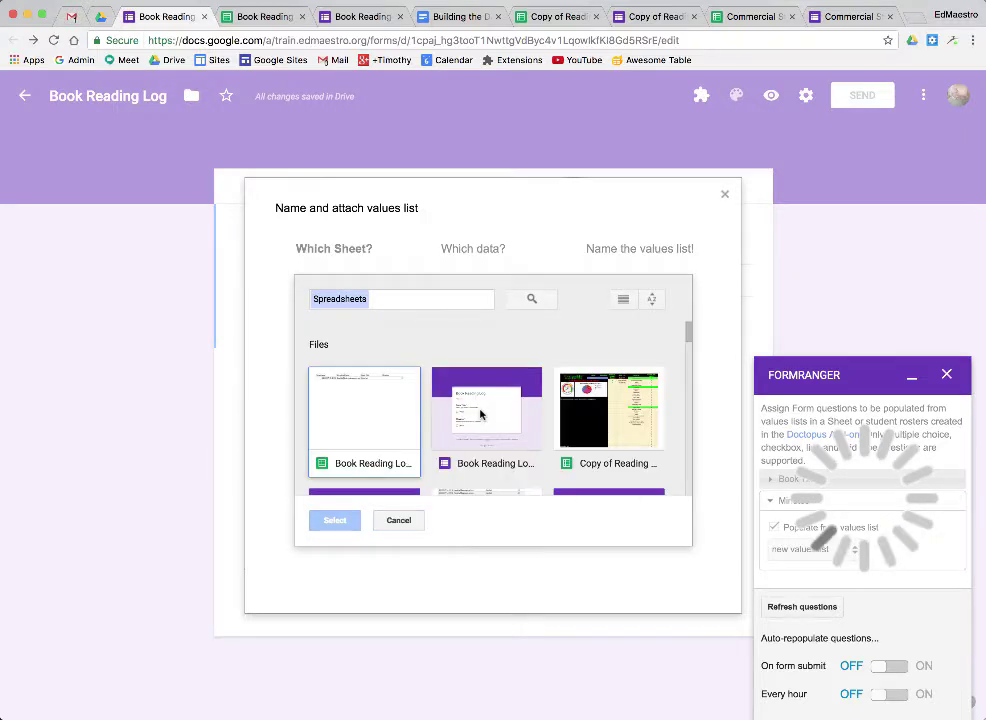
{"action": "left_click", "coordinate": [367, 414]}
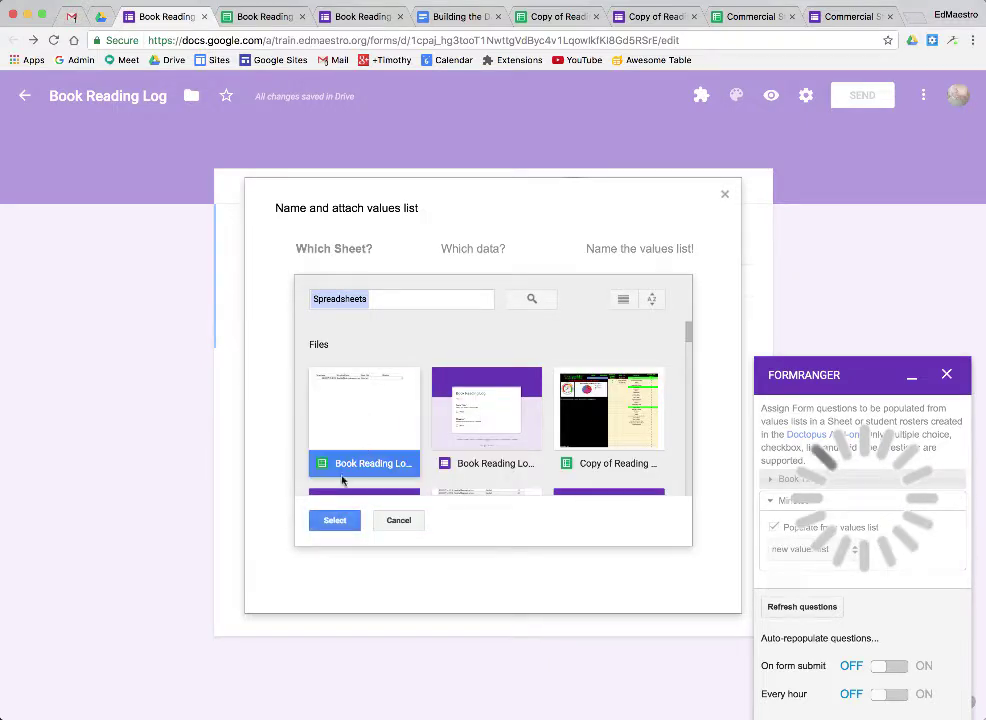
{"action": "left_click", "coordinate": [334, 520]}
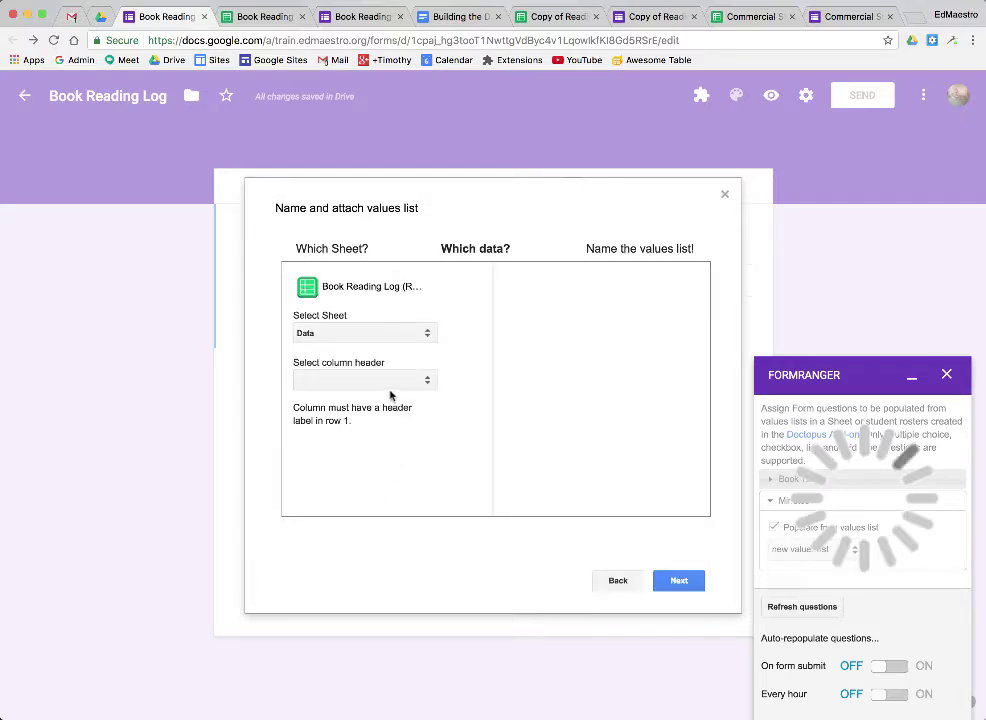
{"action": "left_click", "coordinate": [405, 334]}
{"action": "left_click", "coordinate": [455, 418]}
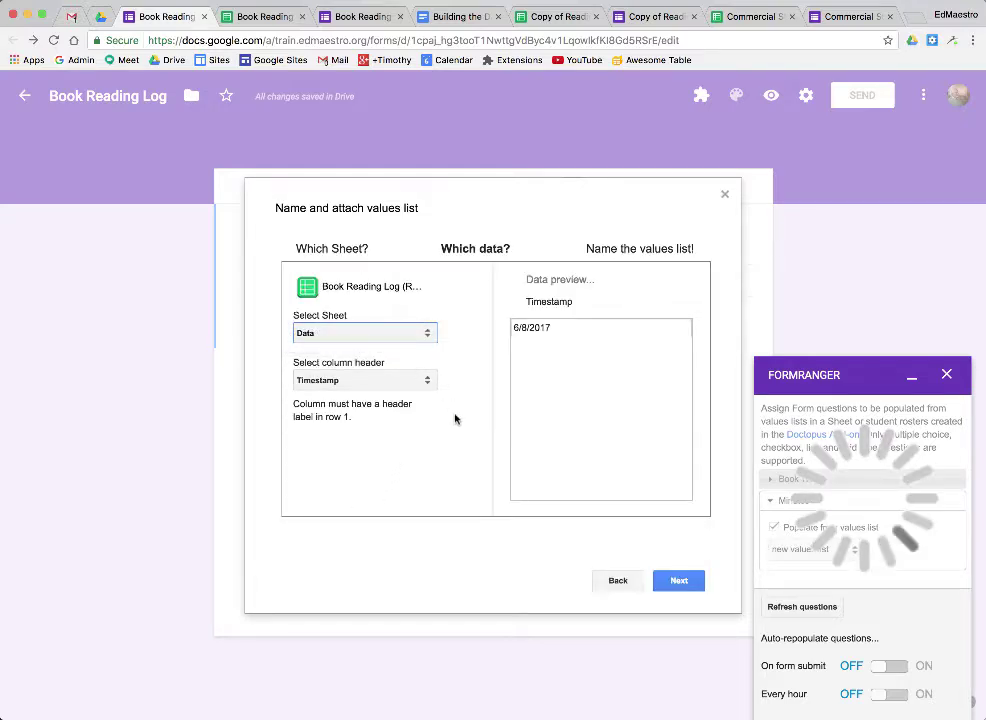
{"action": "key", "text": "Down"}
{"action": "left_click", "coordinate": [425, 381]}
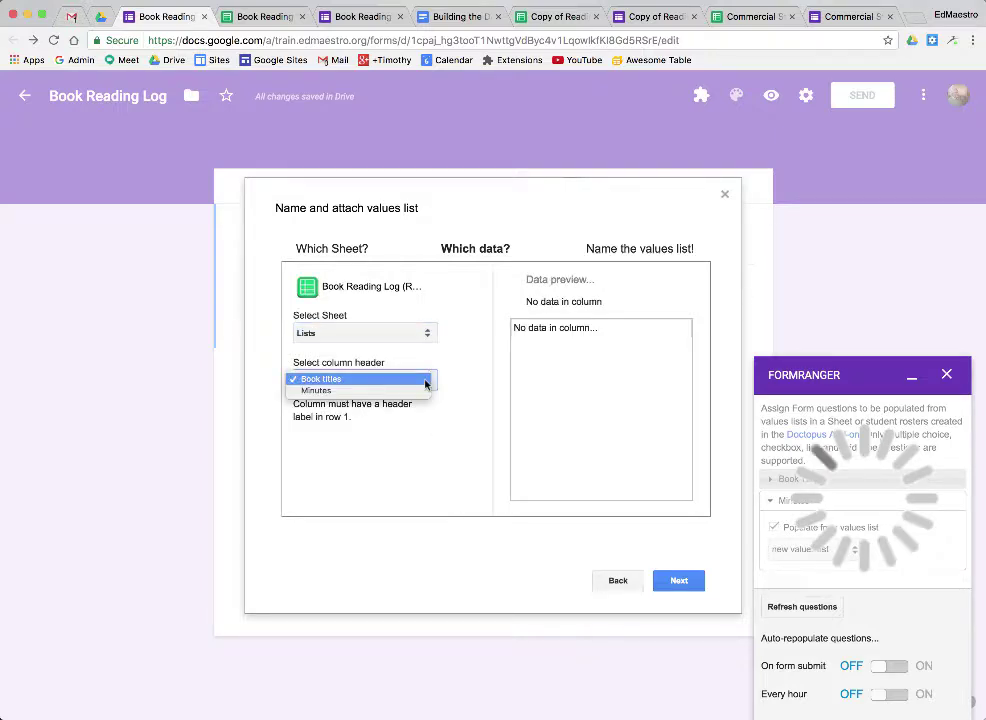
{"action": "left_click", "coordinate": [398, 390]}
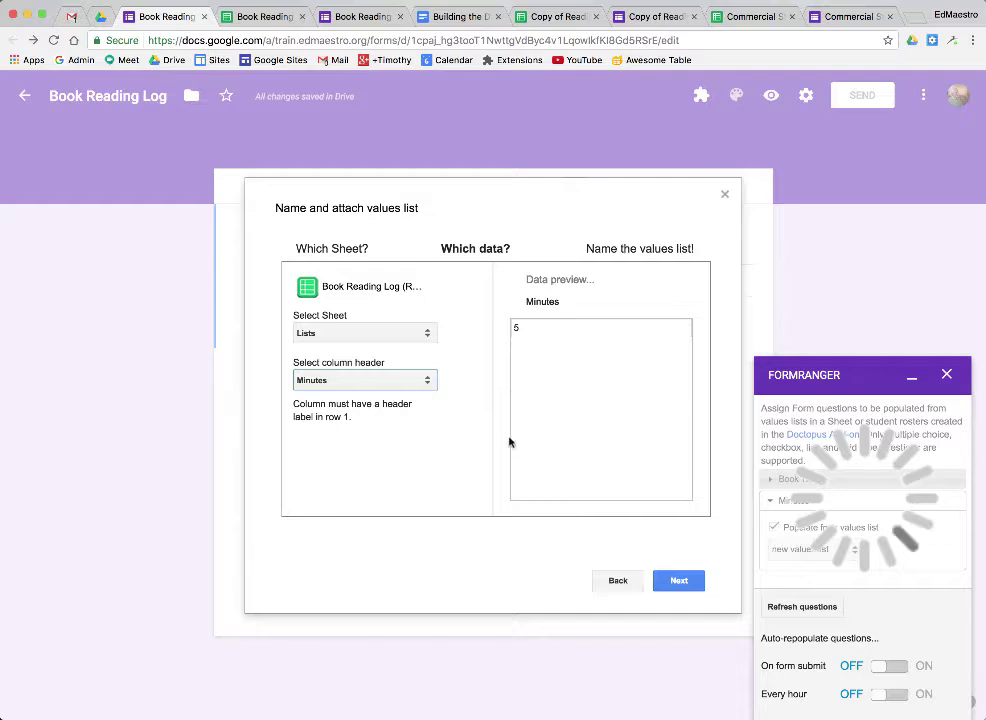
Save the values list as "Minutes" and enable auto-repopulation on form submit and every hour before closing formRanger
{"action": "left_click", "coordinate": [680, 581]}
{"action": "left_click", "coordinate": [470, 384]}
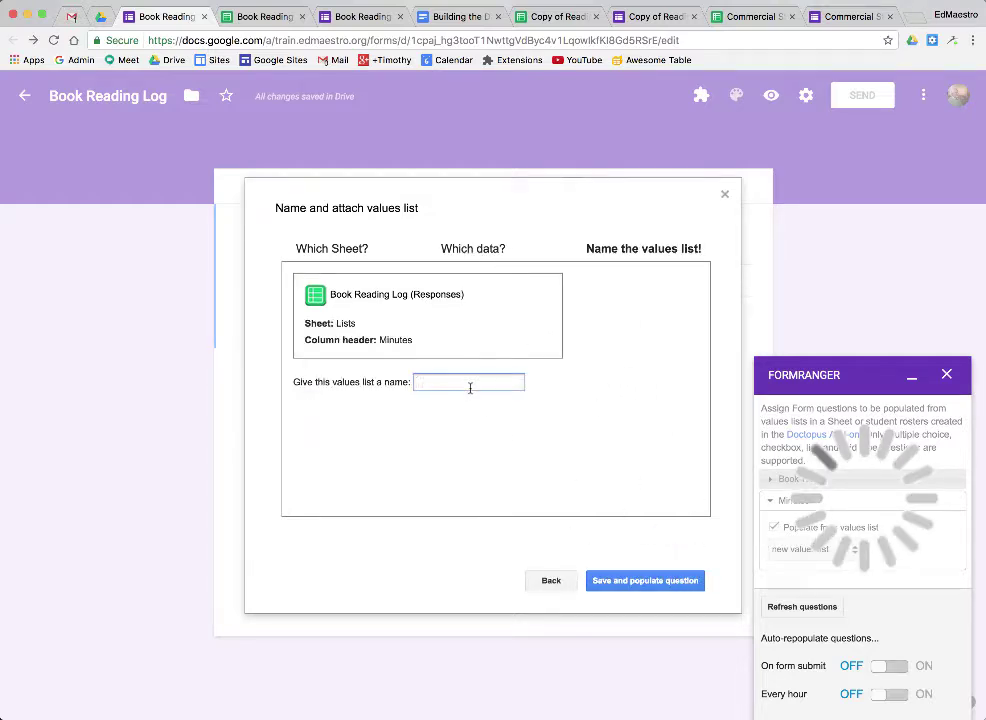
{"action": "type", "text": "Minutes"}
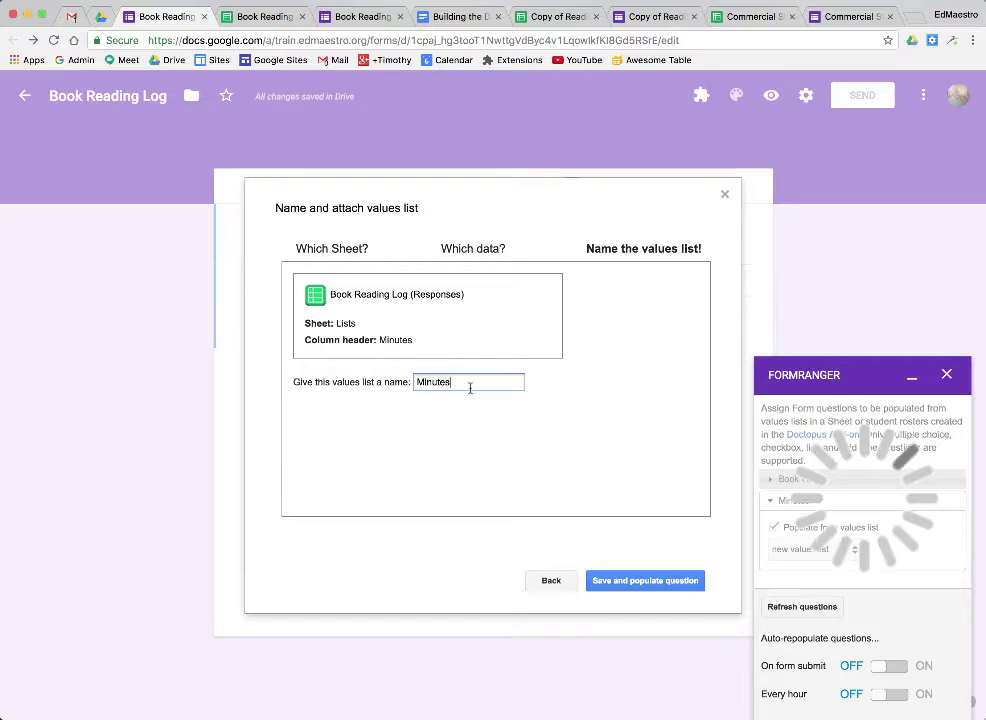
{"action": "left_click", "coordinate": [645, 580]}
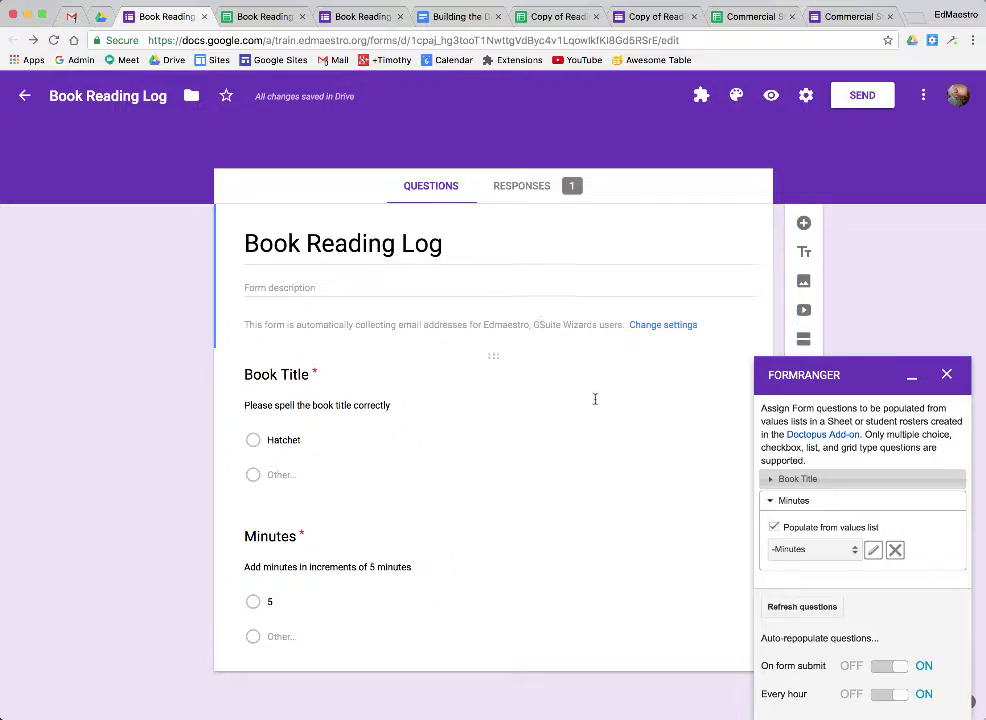
{"action": "left_click", "coordinate": [946, 376]}
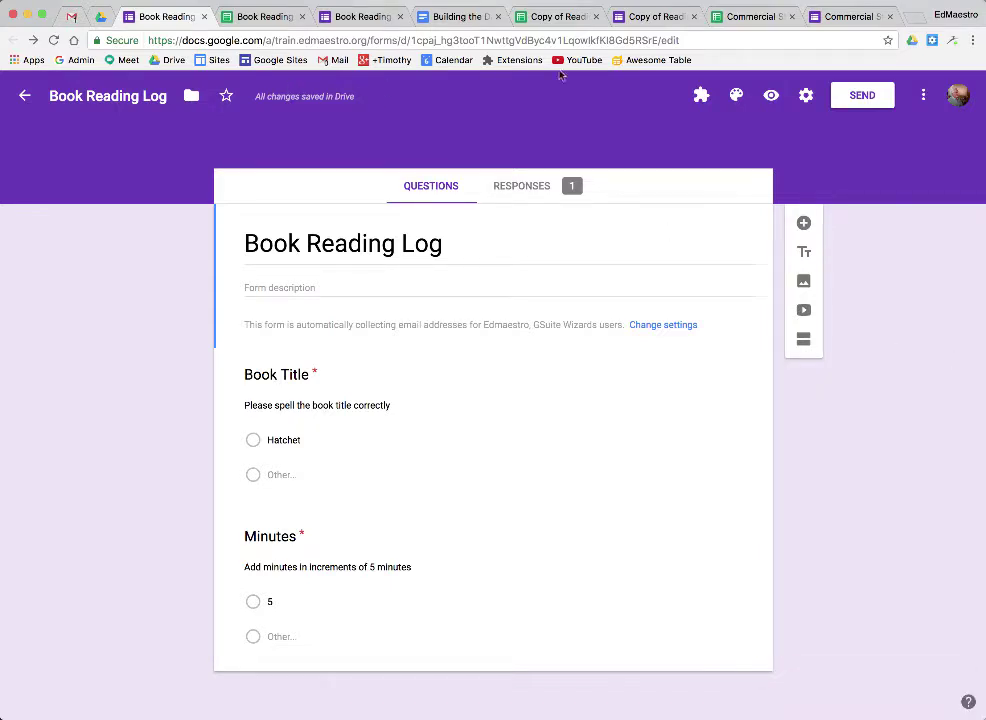
Preview the form and submit a response with the other title "A Tree Grows In Brroklyn" and 15 as the other minutes
{"action": "left_click", "coordinate": [770, 95]}
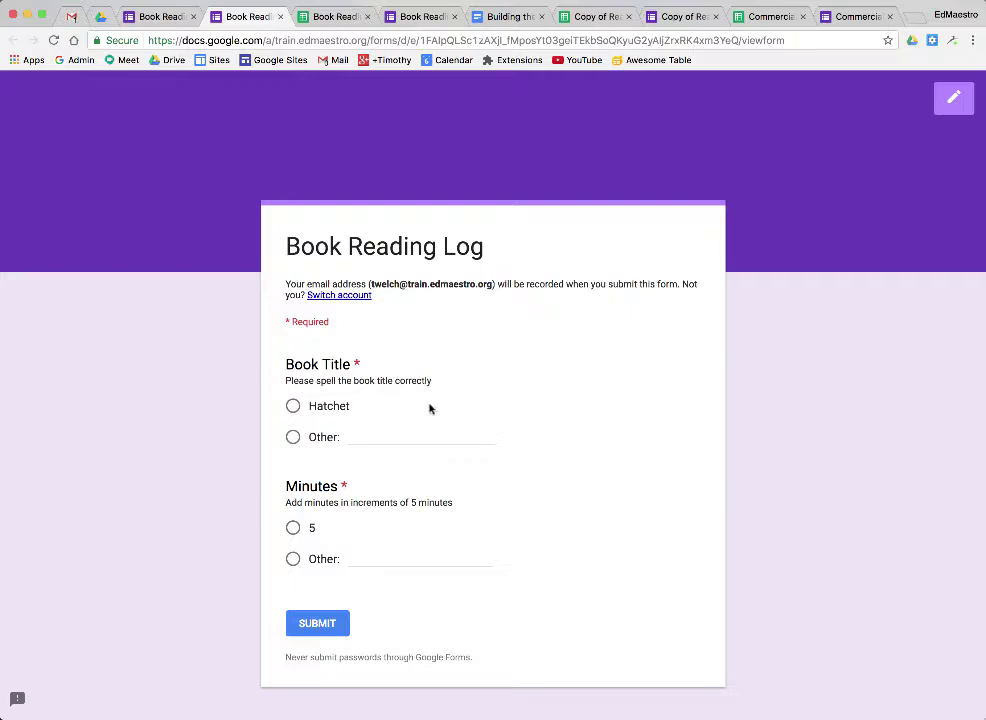
{"action": "left_click", "coordinate": [293, 437]}
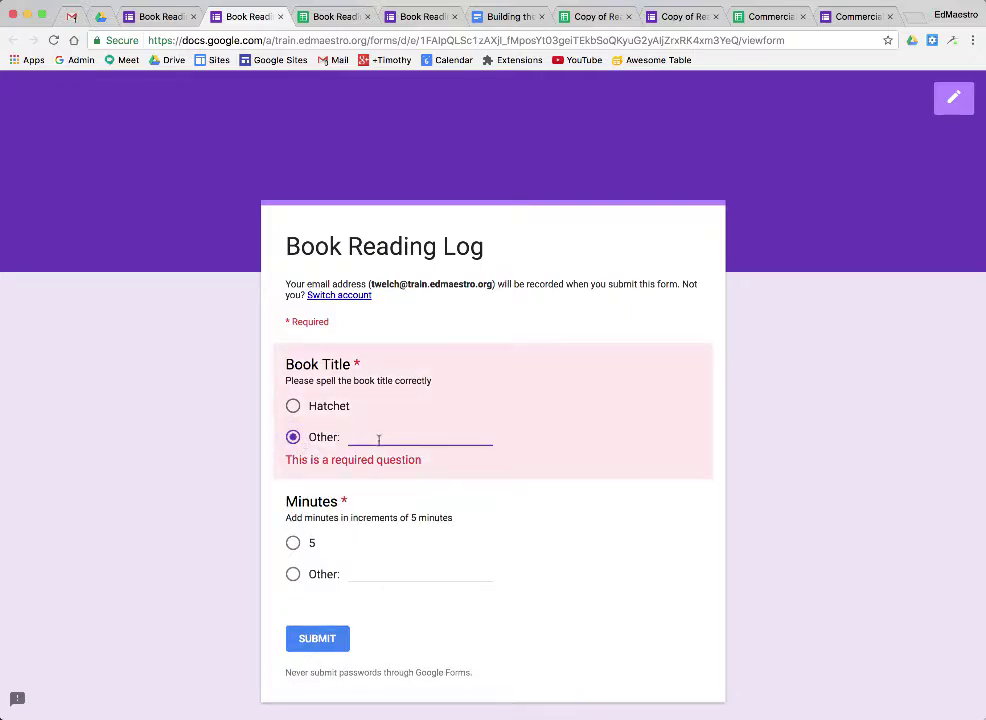
{"action": "type", "text": "A"}
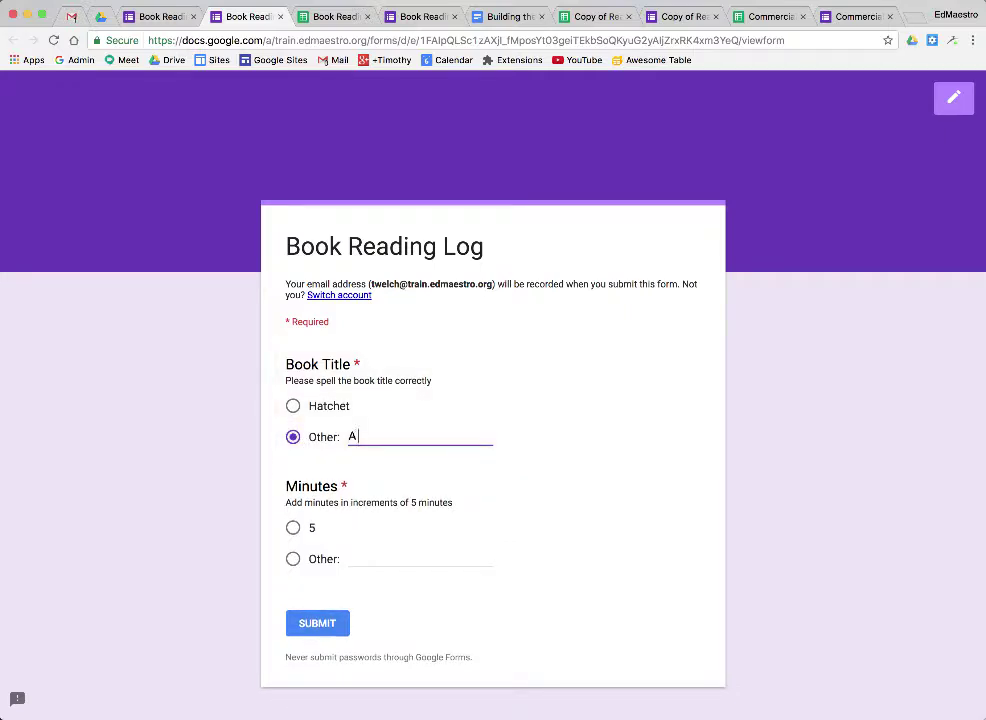
{"action": "type", "text": " Tree Grows In Brroklyn"}
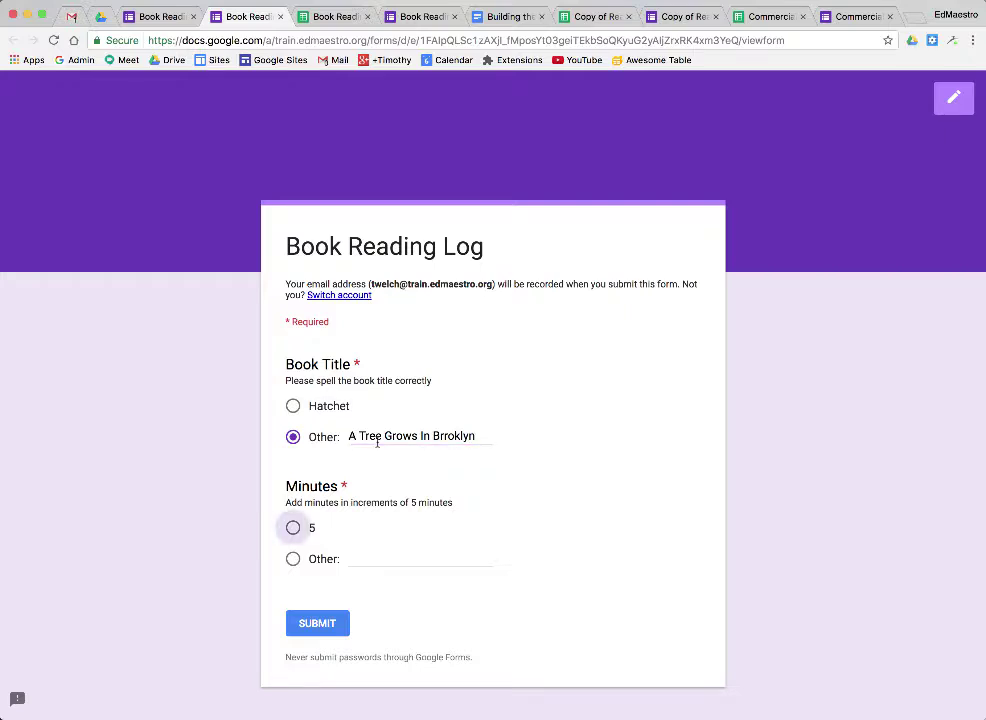
{"action": "left_click", "coordinate": [334, 556]}
{"action": "left_click", "coordinate": [370, 557]}
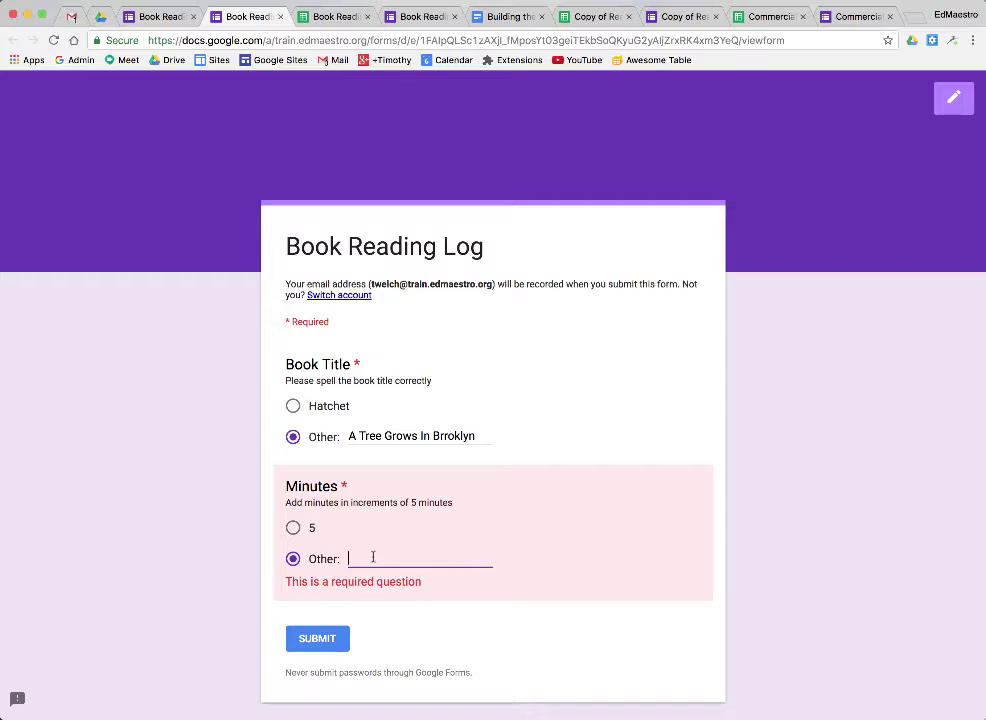
{"action": "type", "text": "15"}
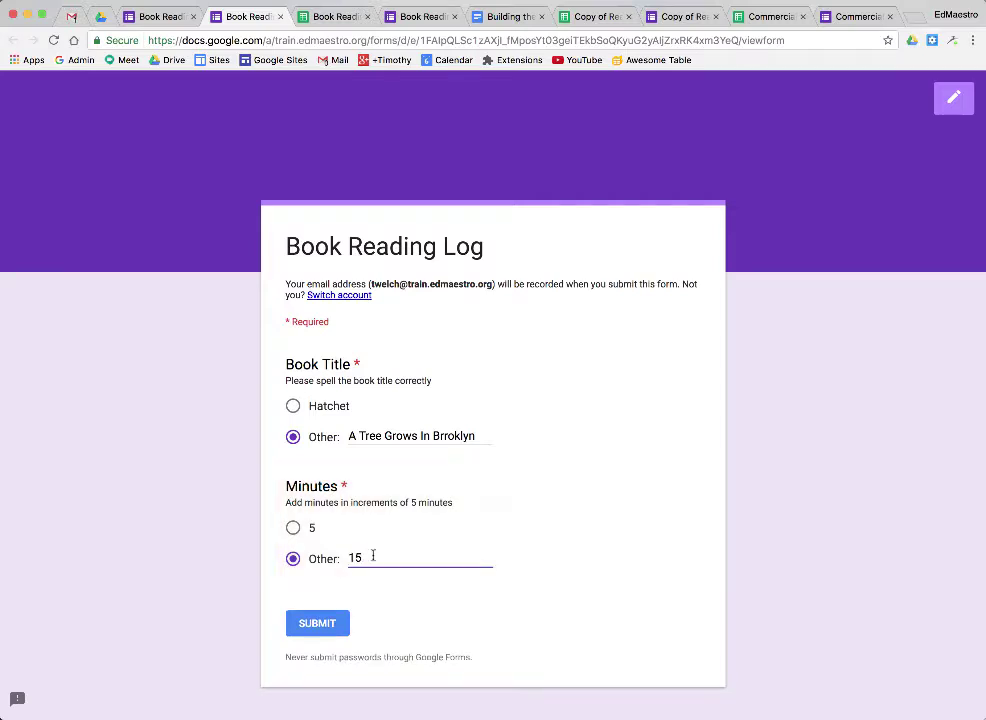
{"action": "left_click", "coordinate": [314, 623]}
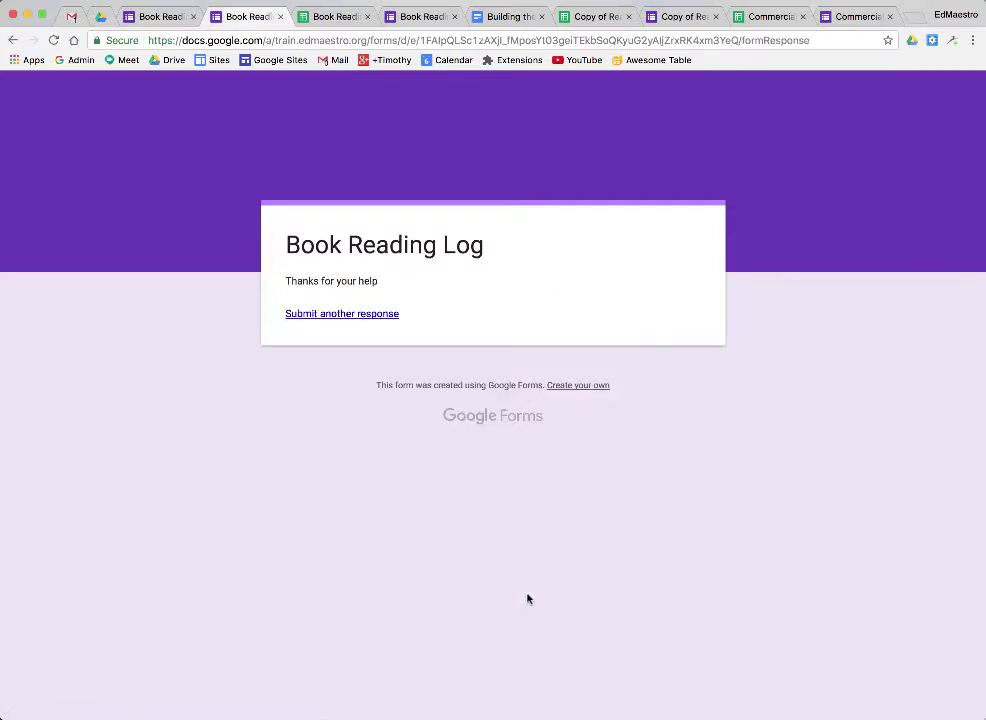
Check the new response on the Data sheet of Book Reading Log (Responses) against the Lists sheet
{"action": "left_click", "coordinate": [340, 18]}
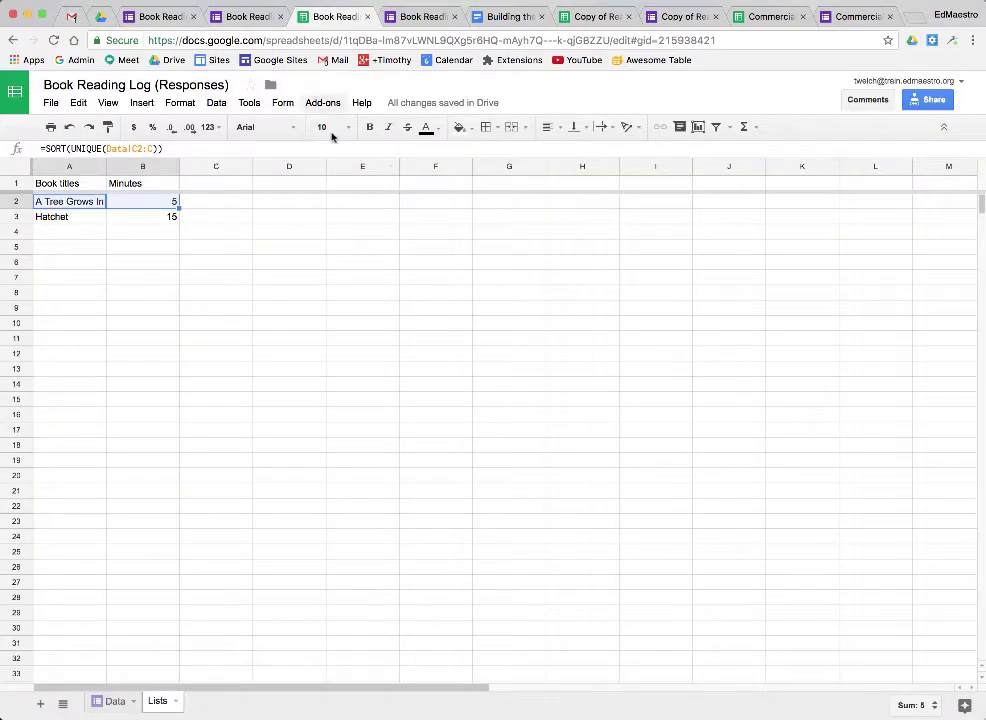
{"action": "left_click", "coordinate": [112, 701]}
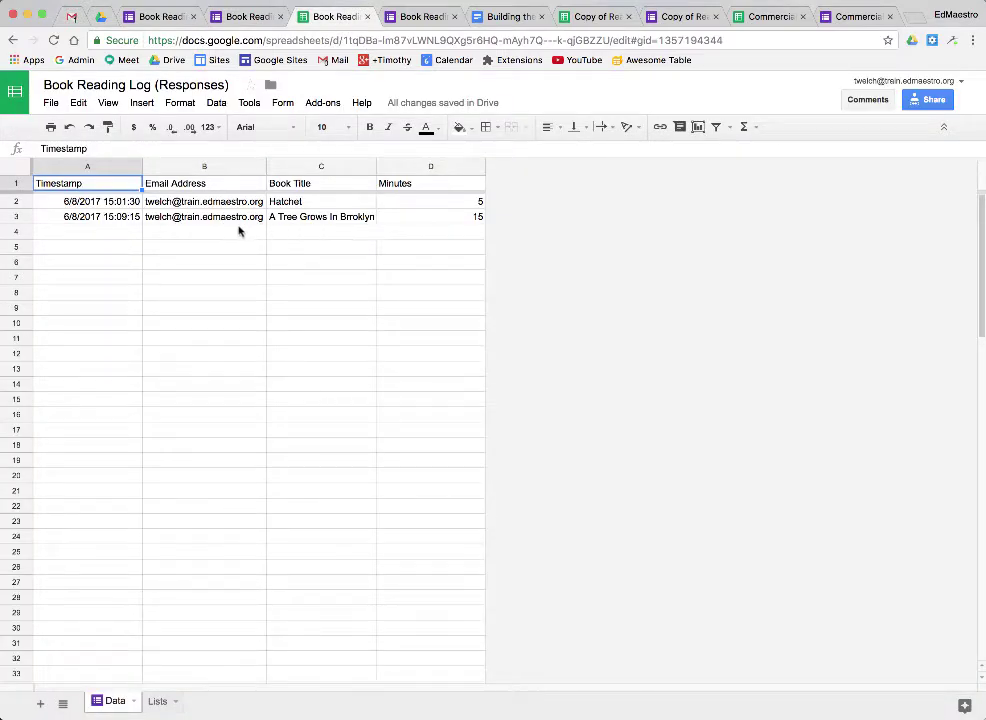
{"action": "left_click", "coordinate": [155, 702]}
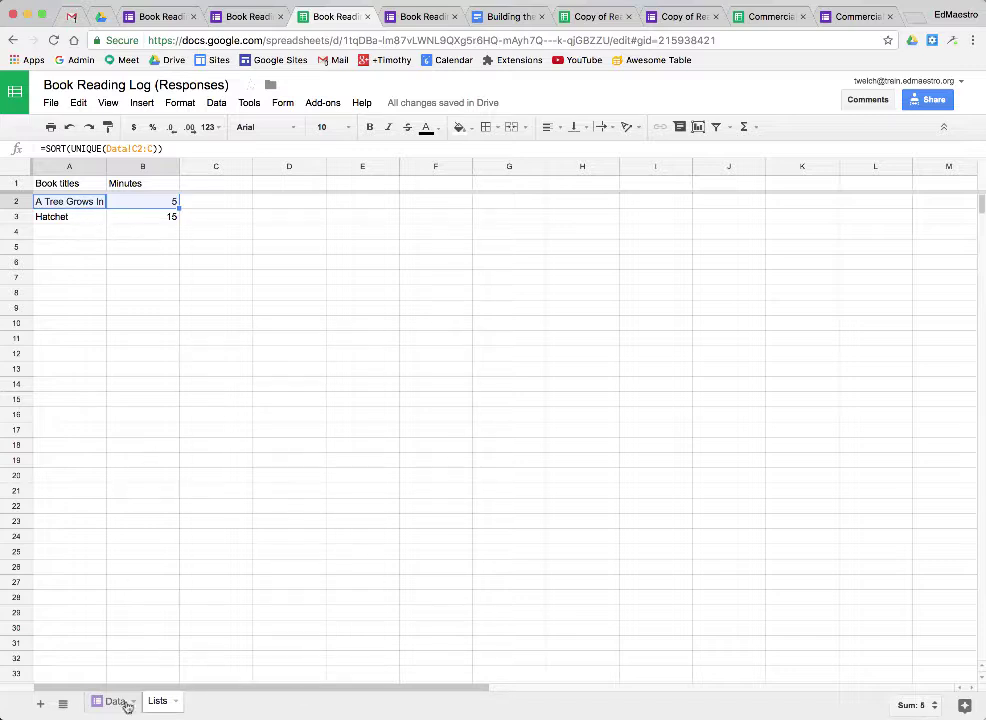
Return to the submitted Book Reading Log form and open another response to check its Book Title and Minutes choices
{"action": "left_click", "coordinate": [249, 17]}
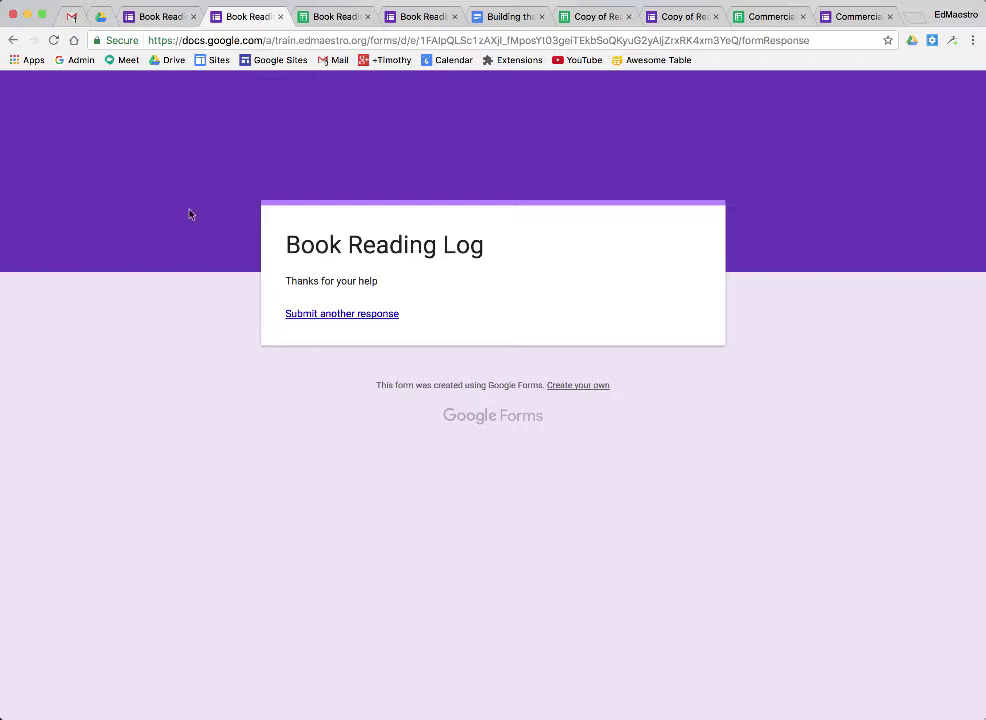
{"action": "left_click", "coordinate": [358, 316]}
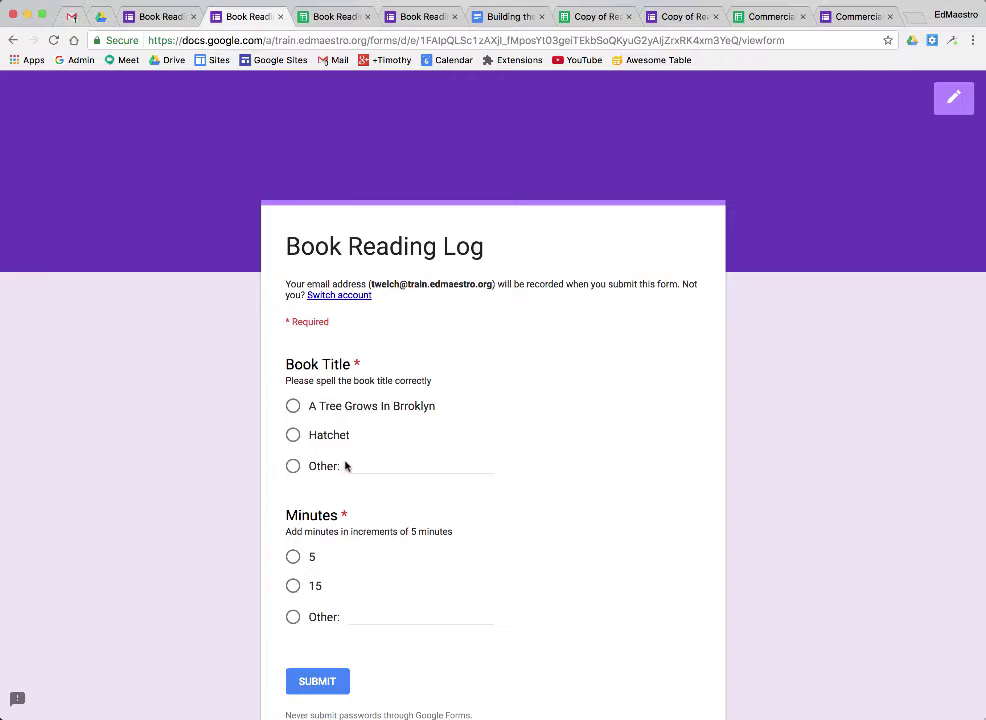
{"action": "scroll", "coordinate": [398, 610], "scroll_direction": "down", "scroll_amount": 3}
{"action": "scroll", "coordinate": [398, 614], "scroll_direction": "up", "scroll_amount": 3}
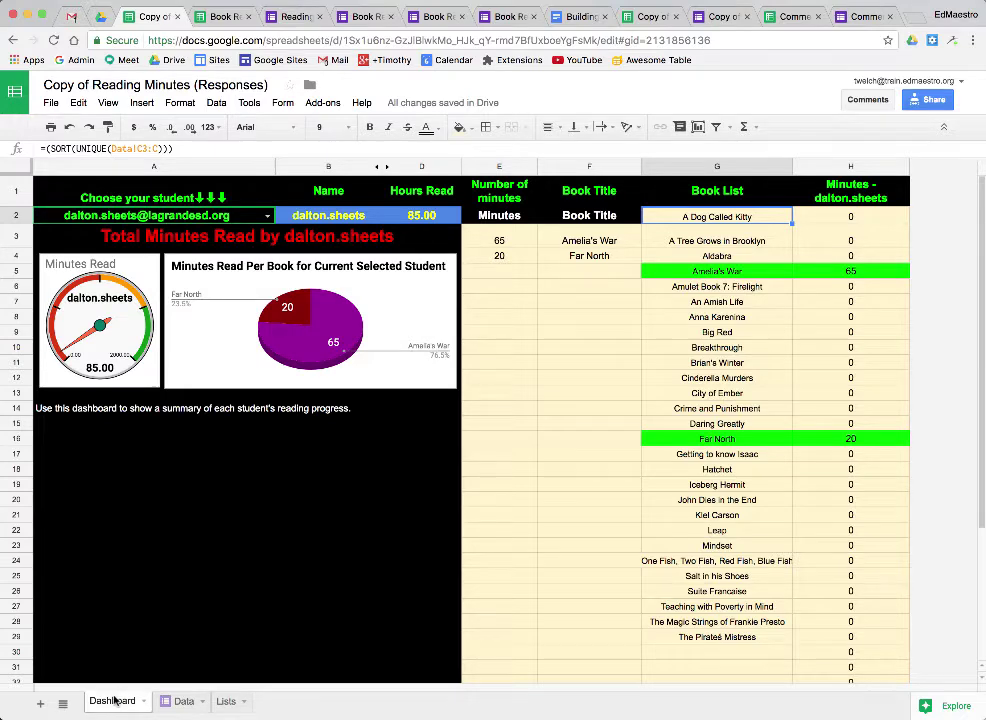
Choose three different students in turn on the Dashboard of Copy of Reading Minutes (Responses) to view their reading summaries
{"action": "left_click", "coordinate": [268, 216]}
{"action": "left_click", "coordinate": [140, 309]}
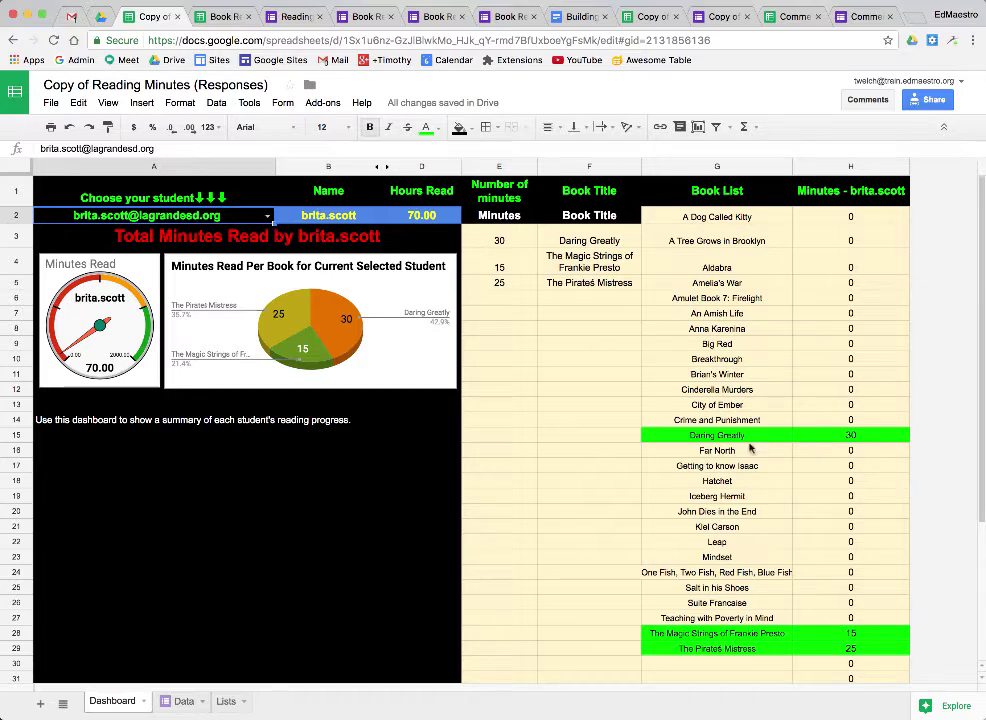
{"action": "left_click", "coordinate": [267, 215]}
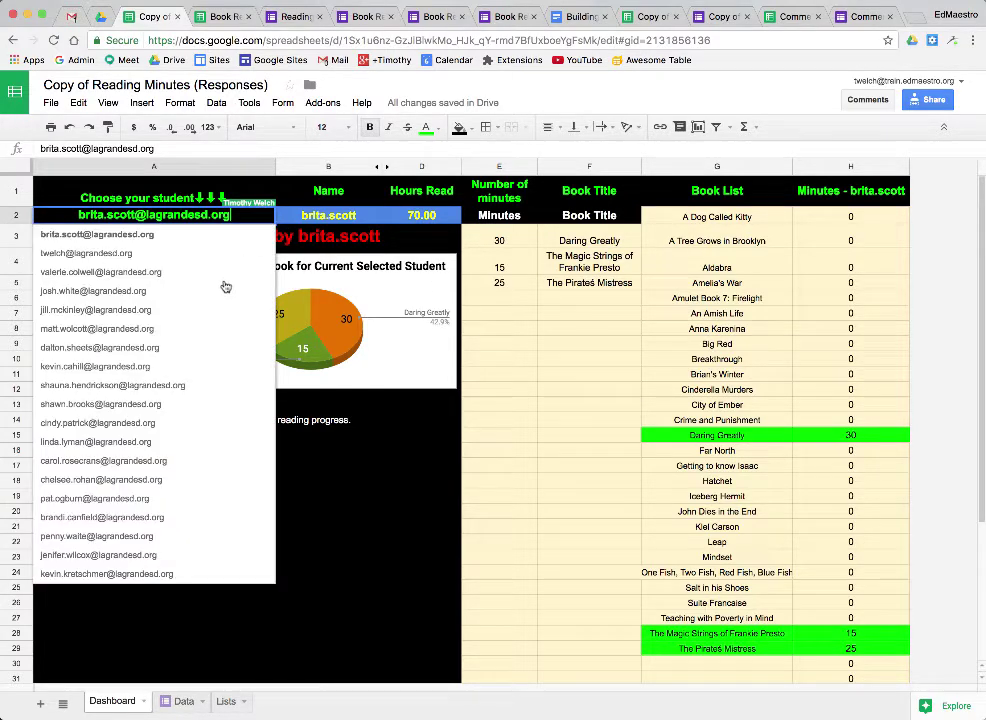
{"action": "left_click", "coordinate": [150, 459]}
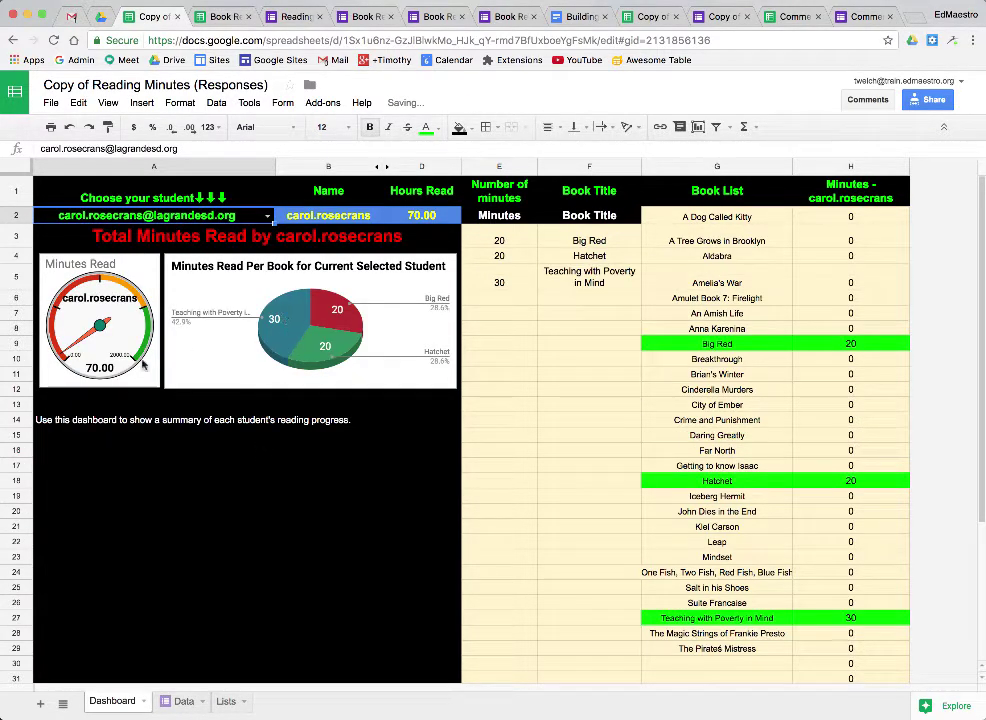
{"action": "left_click", "coordinate": [267, 215]}
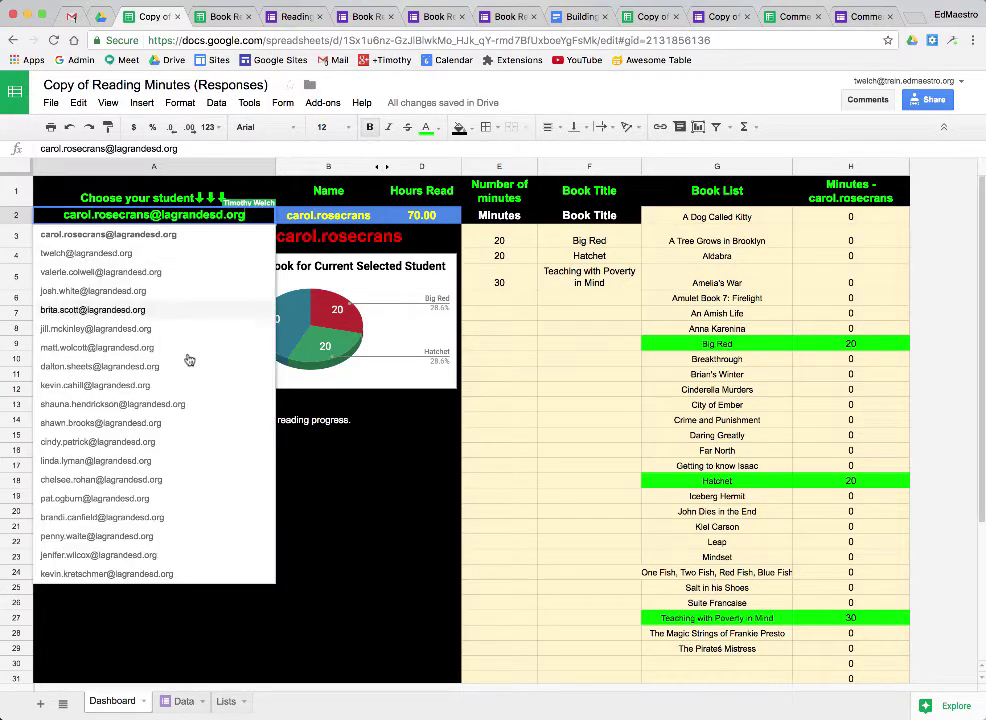
{"action": "left_click", "coordinate": [156, 479]}
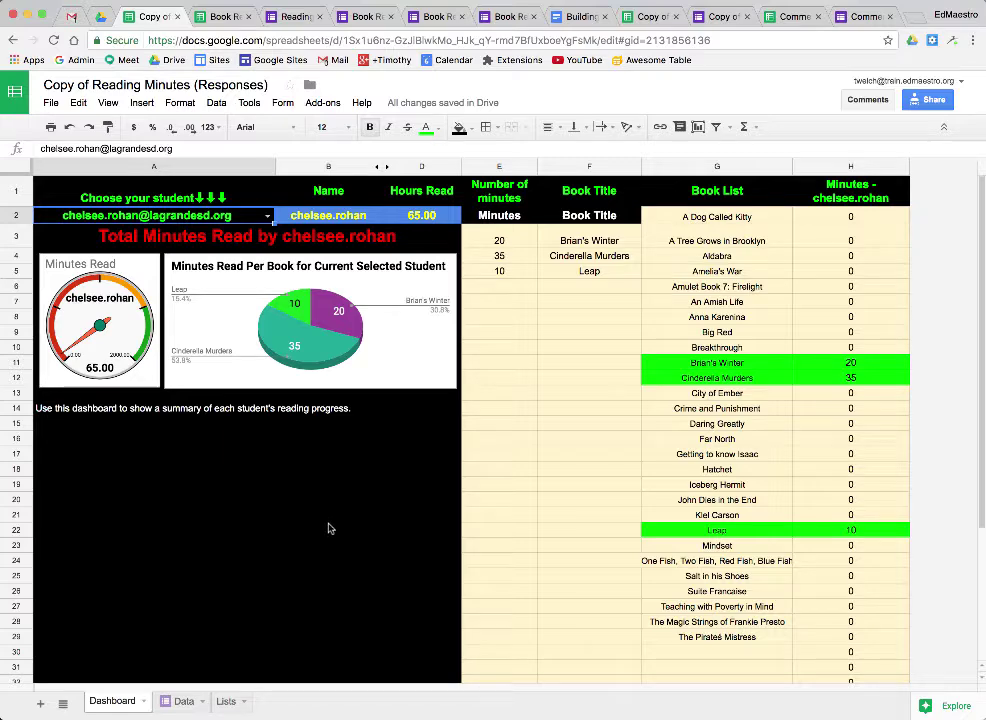
Compare the Lists and Data sheets of Copy of Reading Minutes (Responses) with the Book Title choices in the Reading Minutes form
{"action": "left_click", "coordinate": [226, 701]}
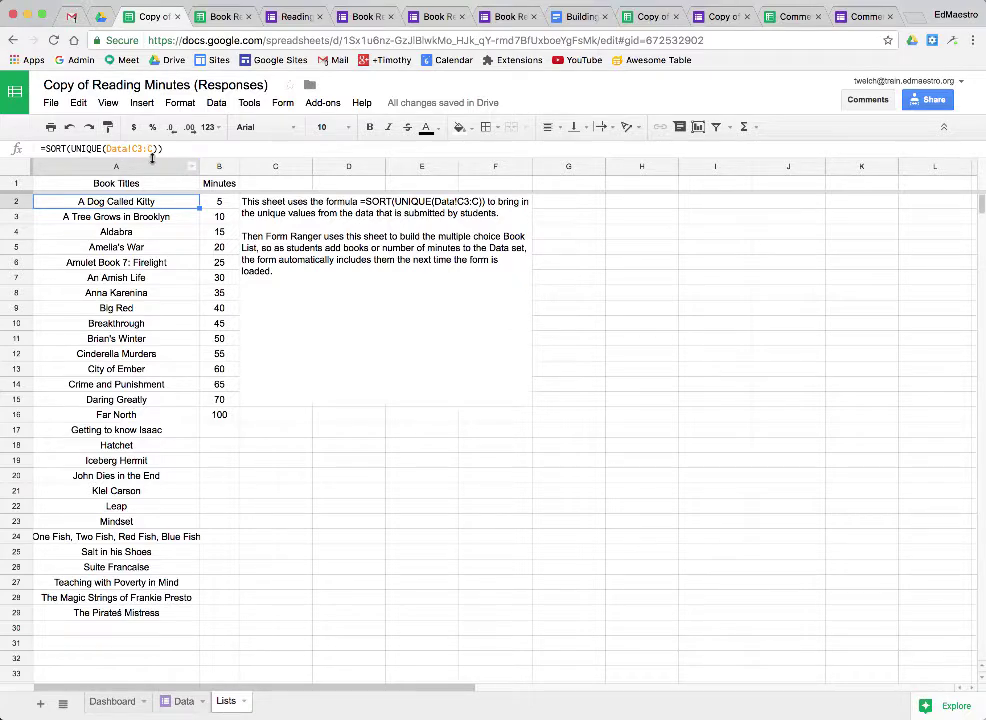
{"action": "left_click", "coordinate": [185, 702]}
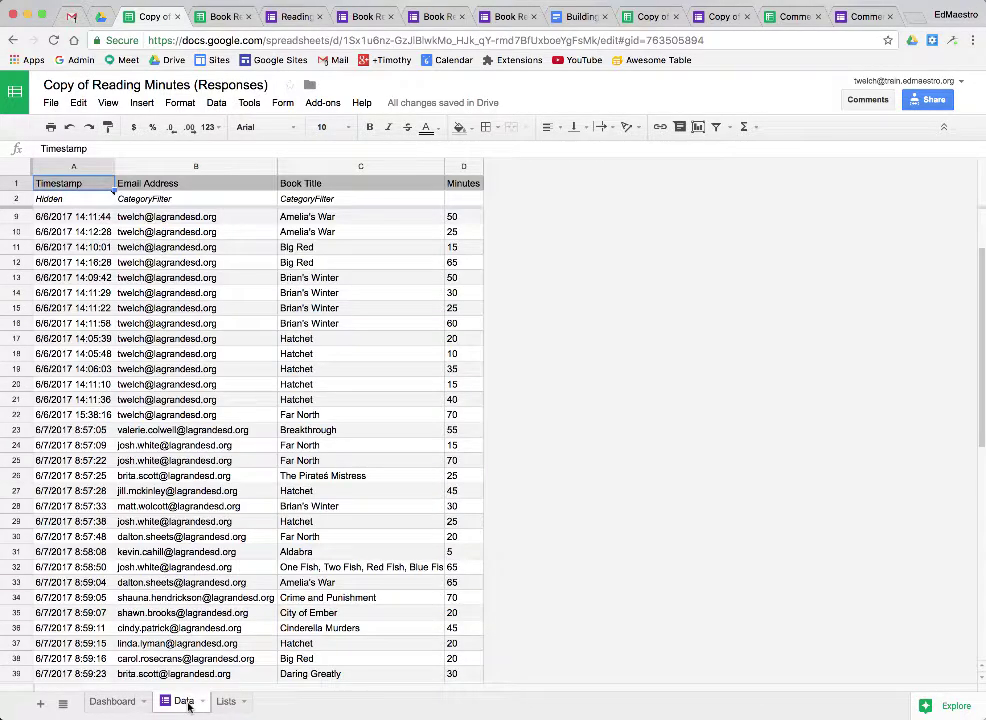
{"action": "left_click", "coordinate": [226, 701]}
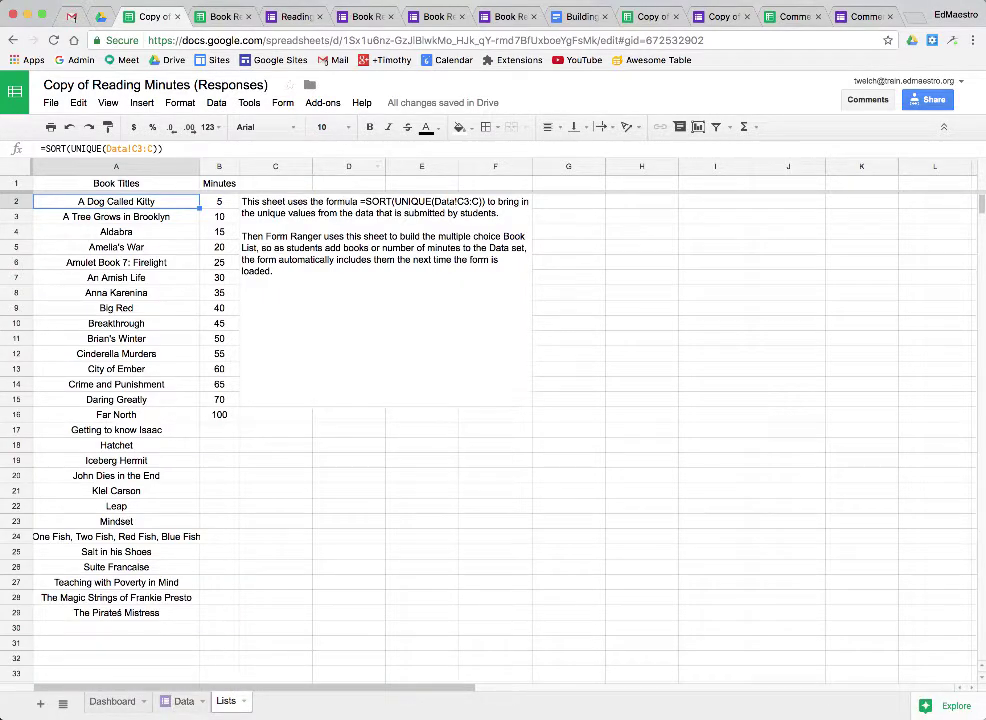
{"action": "left_click", "coordinate": [291, 19]}
{"action": "scroll", "coordinate": [469, 427], "scroll_direction": "down", "scroll_amount": 5}
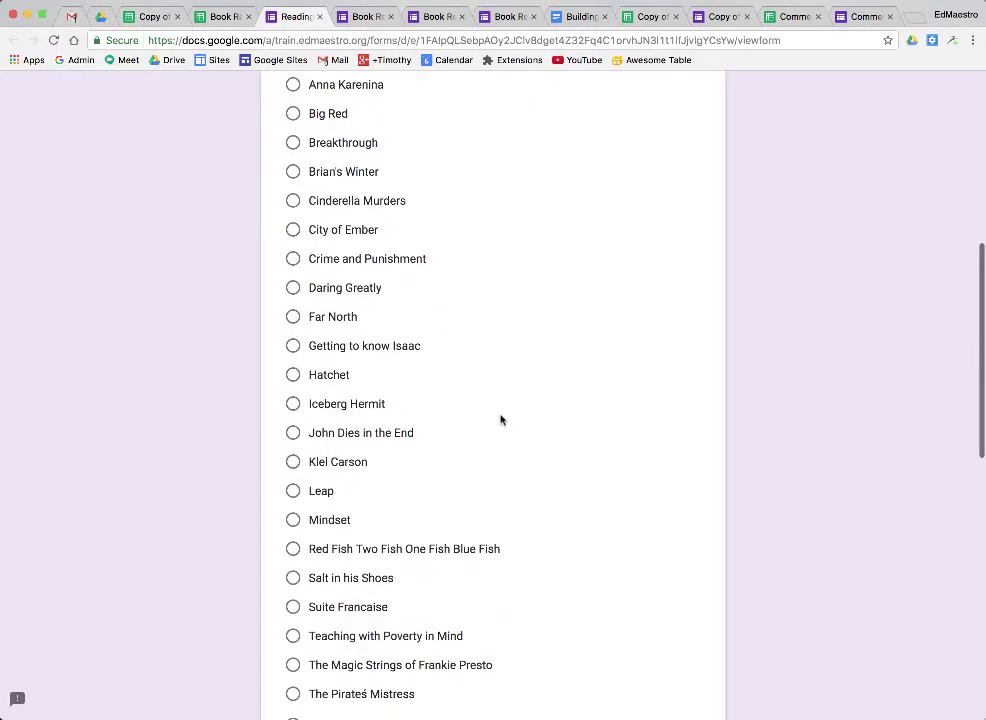
{"action": "scroll", "coordinate": [400, 398], "scroll_direction": "up", "scroll_amount": 5}
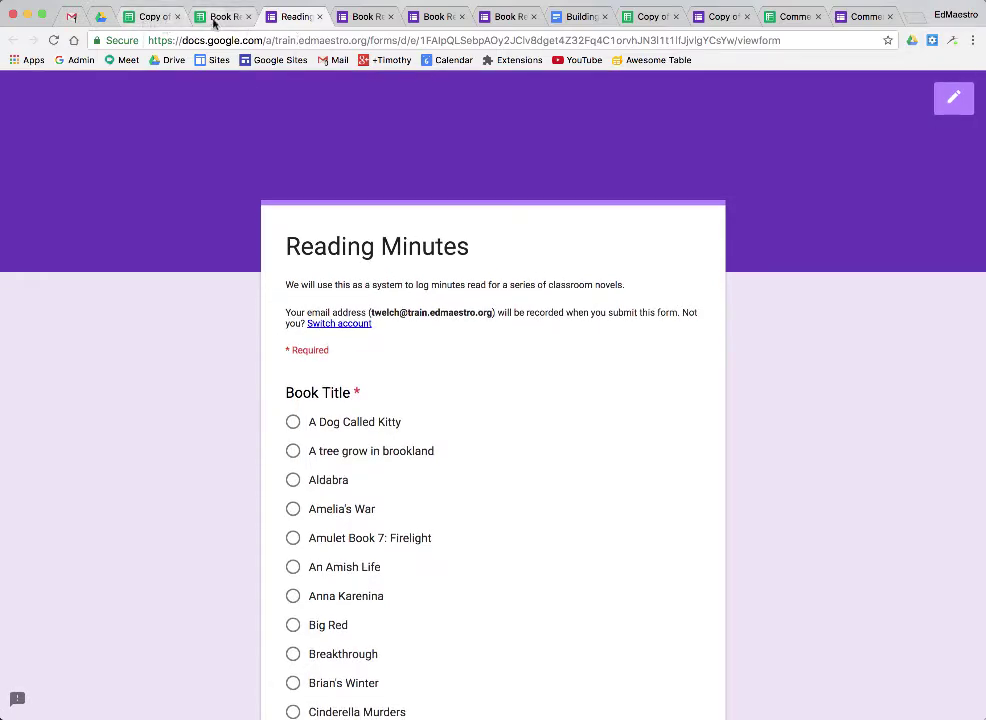
Copy the Dashboard sheet of Copy of Reading Minutes (Responses) into the Book Reading Log (Responses) spreadsheet
{"action": "left_click", "coordinate": [153, 17]}
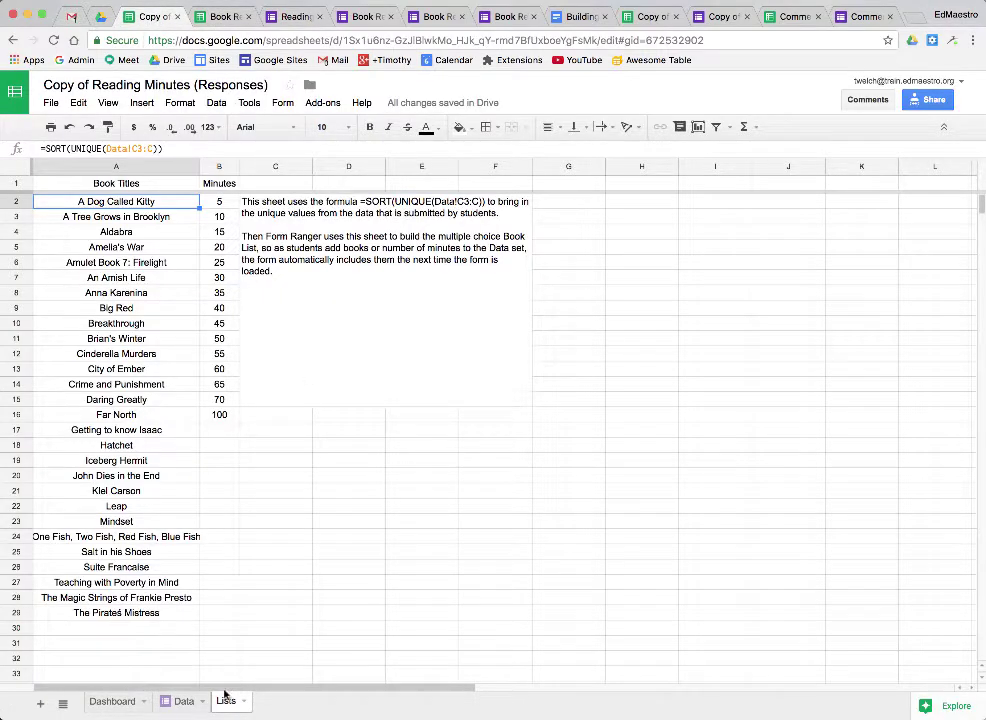
{"action": "key", "text": "ctrl+Tab"}
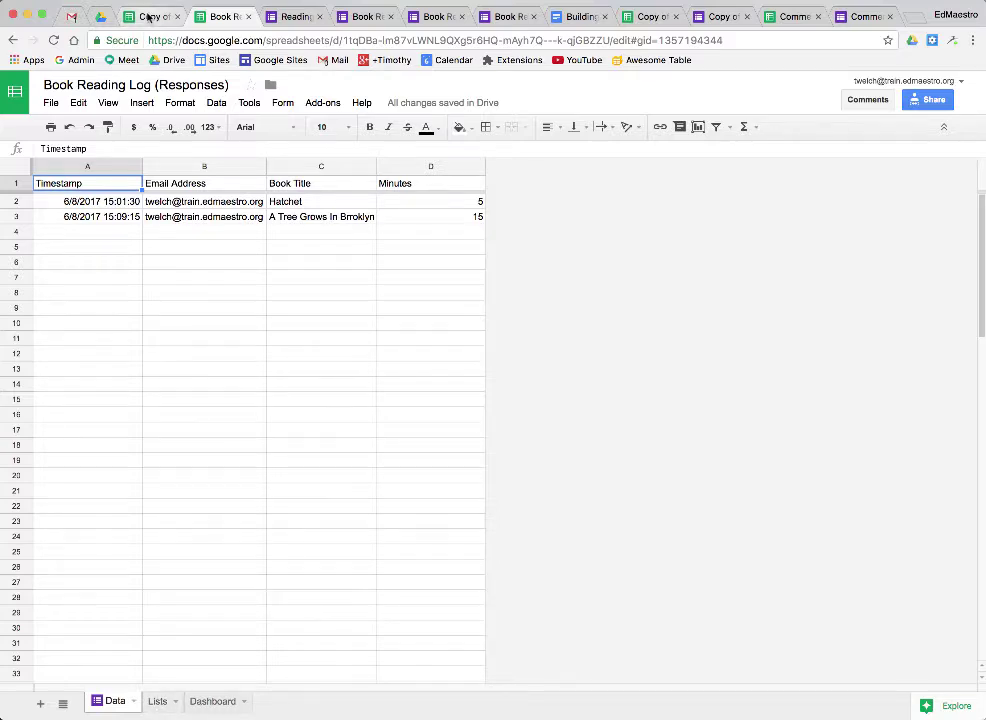
{"action": "left_click", "coordinate": [148, 17]}
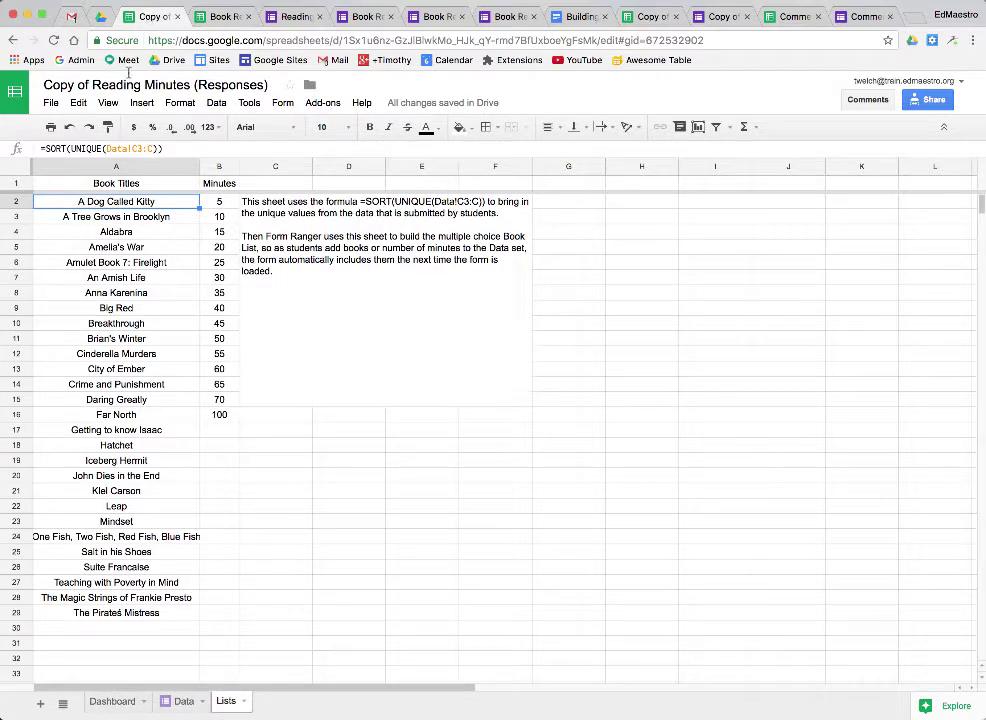
{"action": "left_click", "coordinate": [124, 700]}
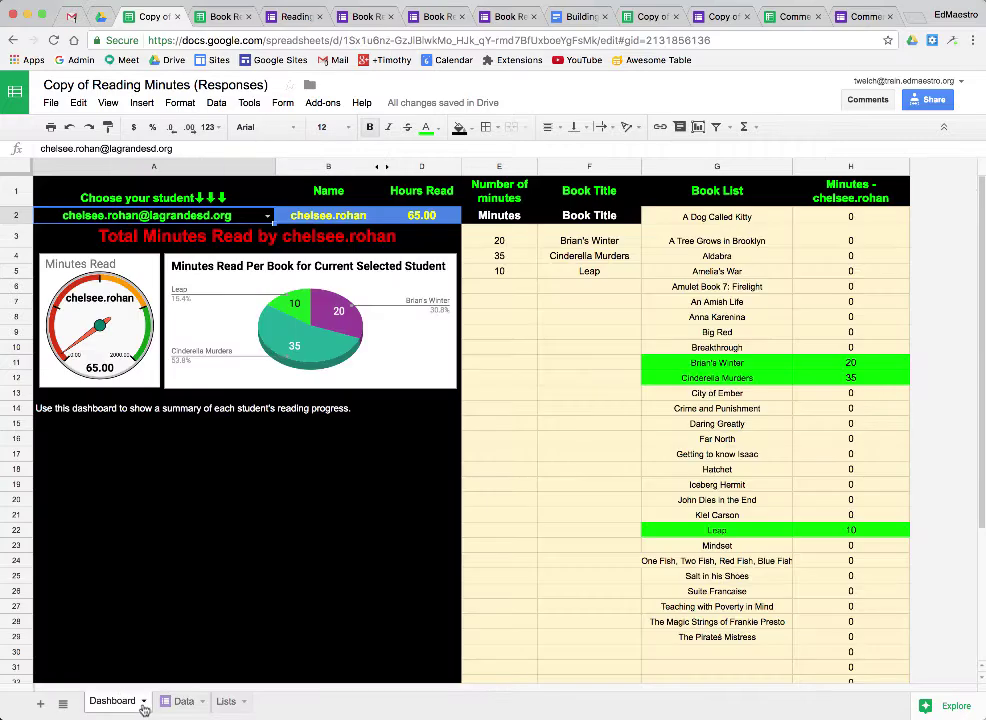
{"action": "left_click", "coordinate": [144, 704]}
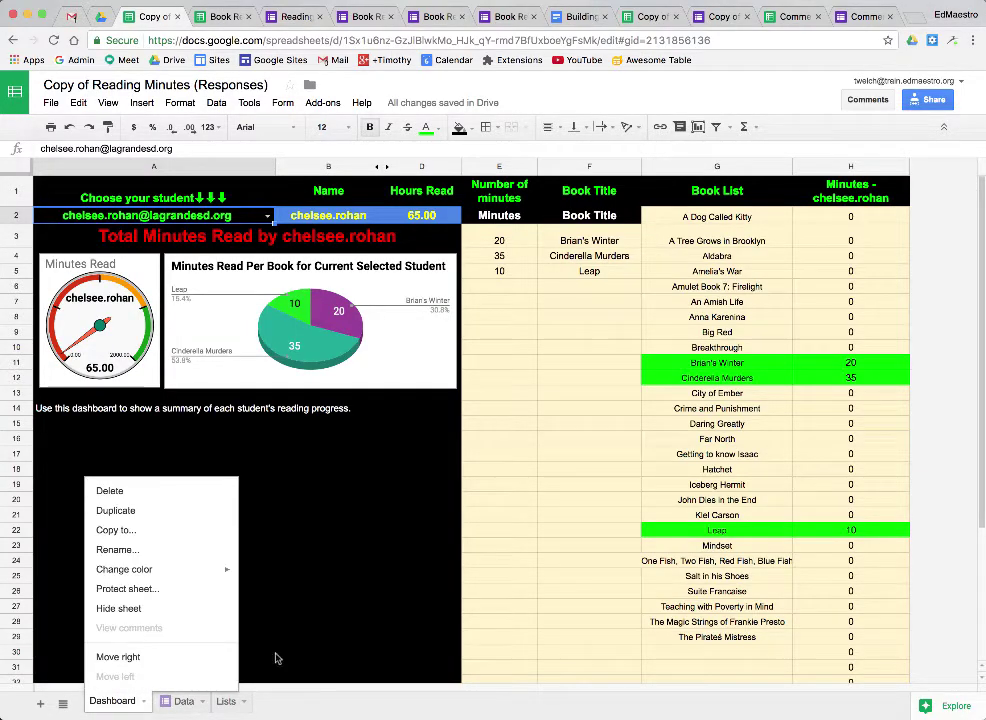
{"action": "left_click", "coordinate": [160, 535]}
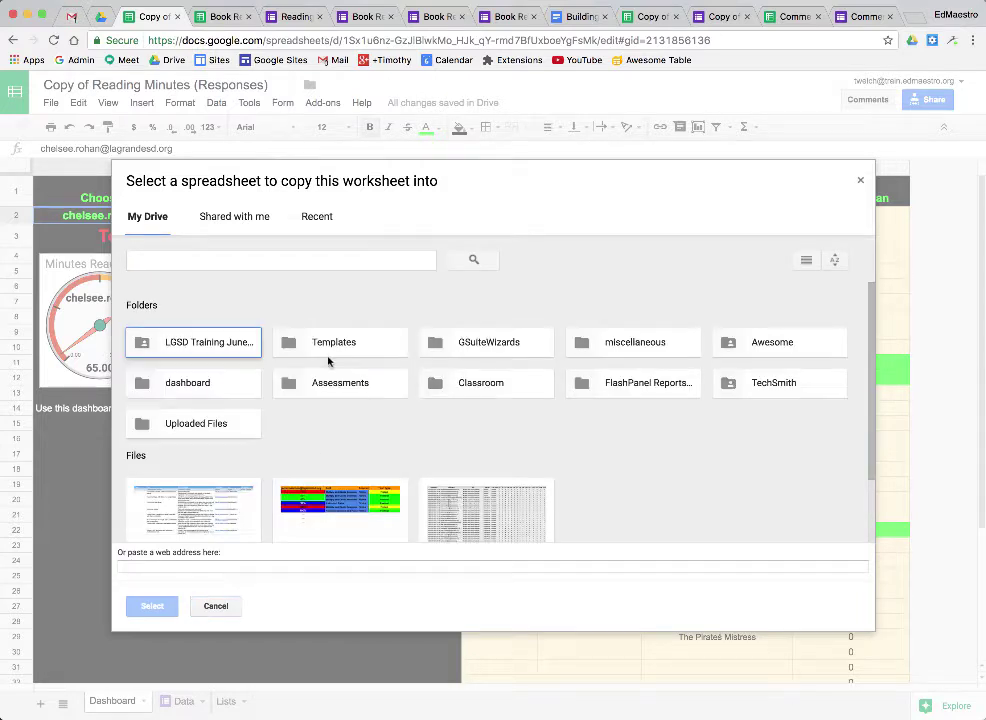
{"action": "left_click", "coordinate": [318, 219]}
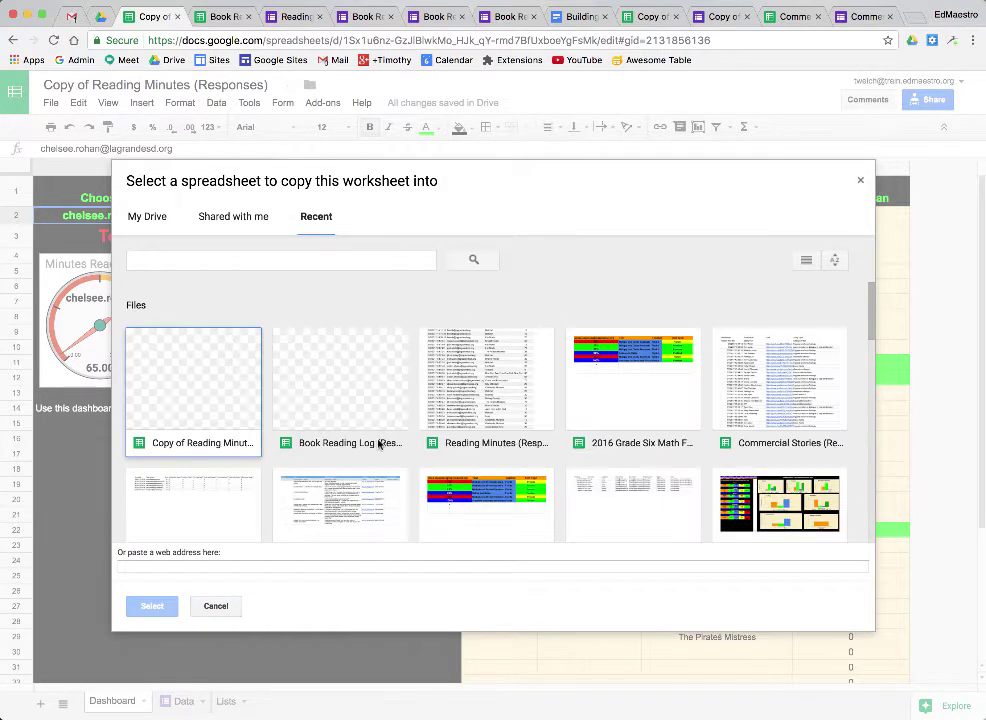
{"action": "left_click", "coordinate": [345, 375]}
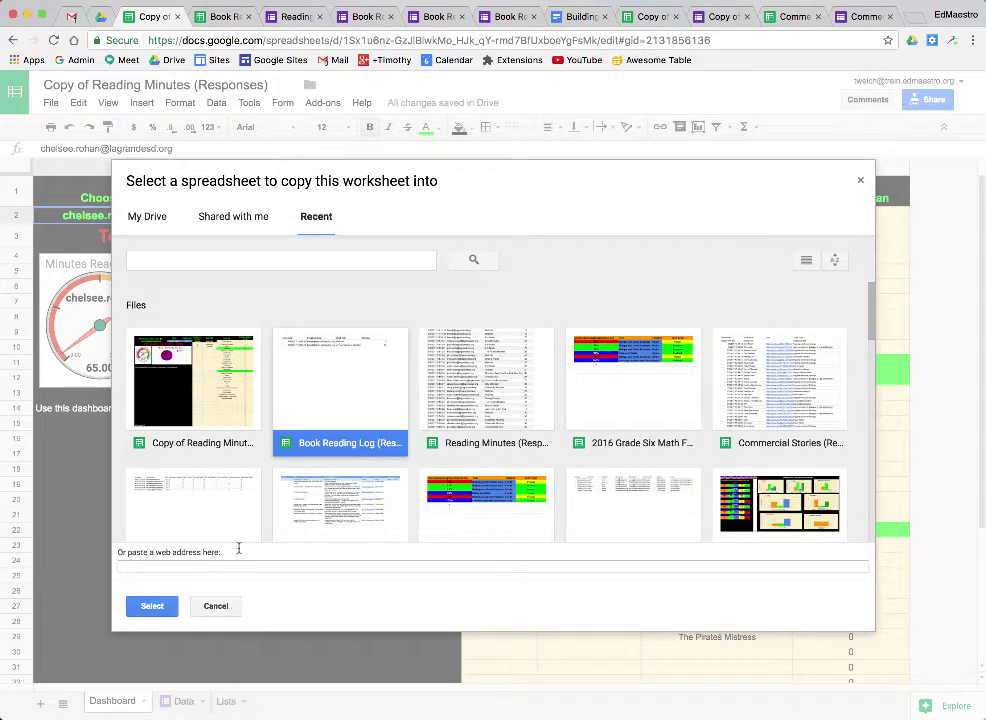
{"action": "left_click", "coordinate": [157, 606]}
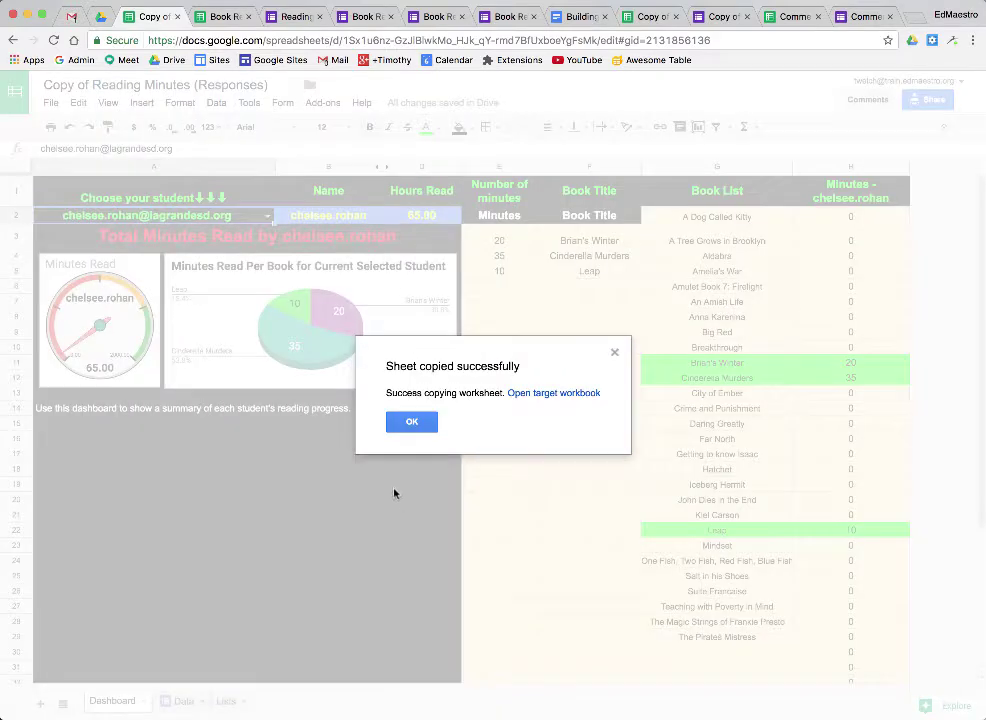
{"action": "left_click", "coordinate": [410, 421]}
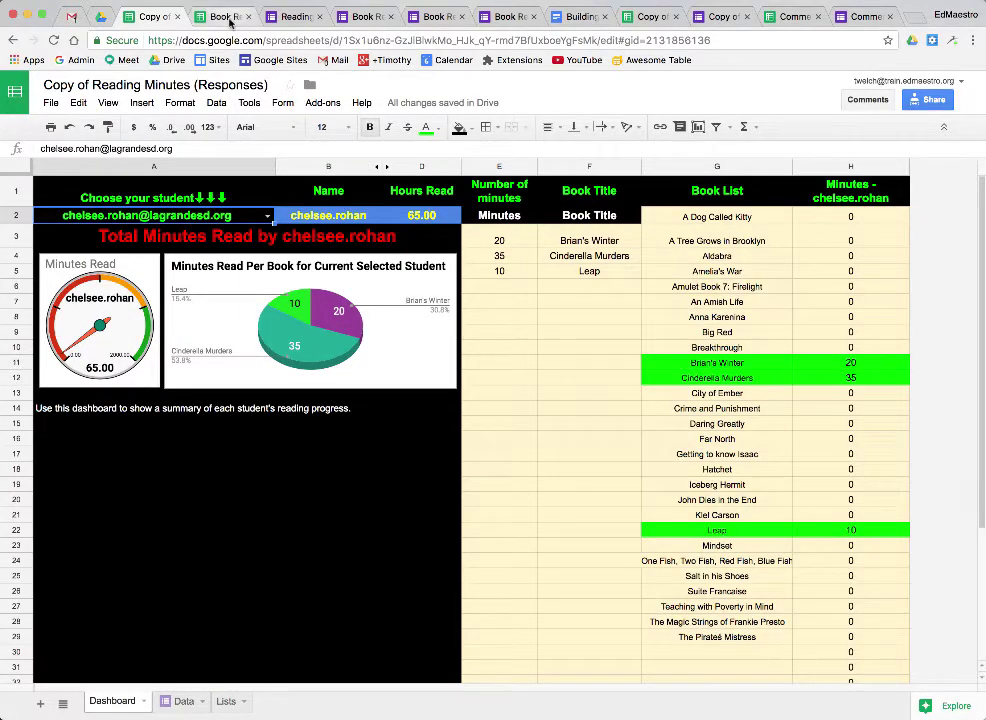
In Book Reading Log (Responses), compare Copy of Dashboard with Dashboard and select the student who submitted the log entries on the copy
{"action": "left_click", "coordinate": [212, 17]}
{"action": "left_click", "coordinate": [286, 701]}
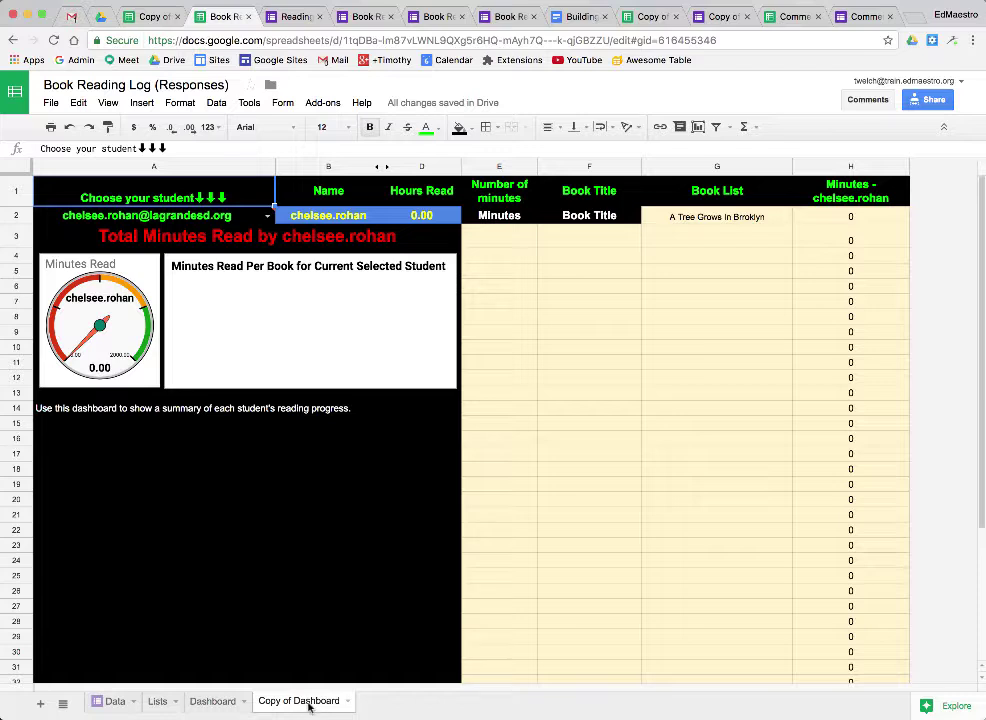
{"action": "left_click", "coordinate": [212, 701]}
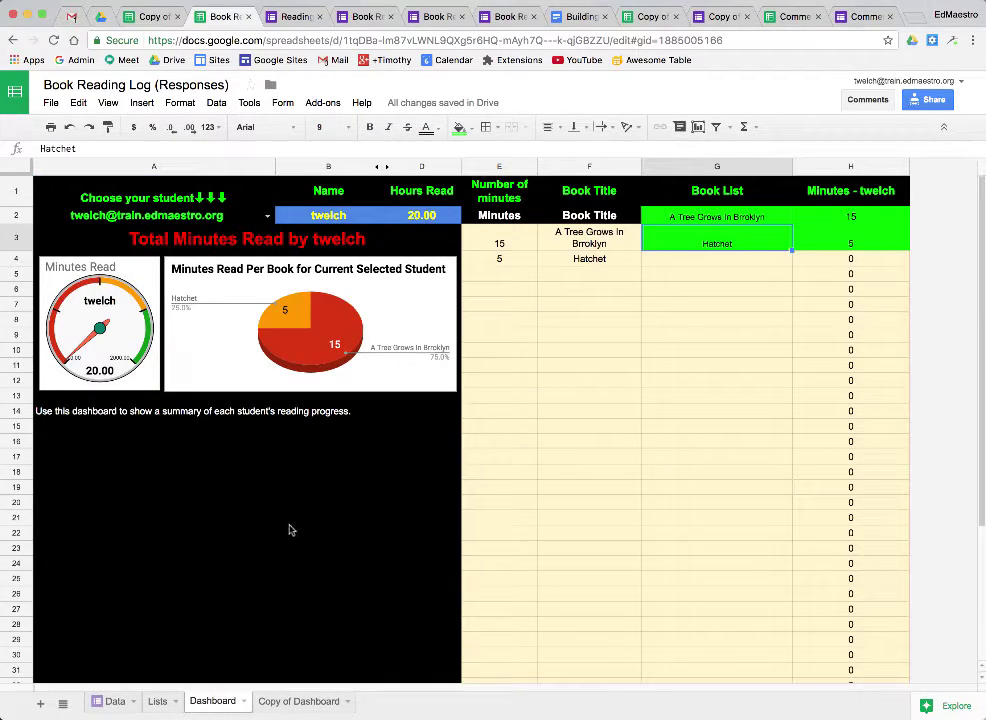
{"action": "left_click", "coordinate": [314, 700]}
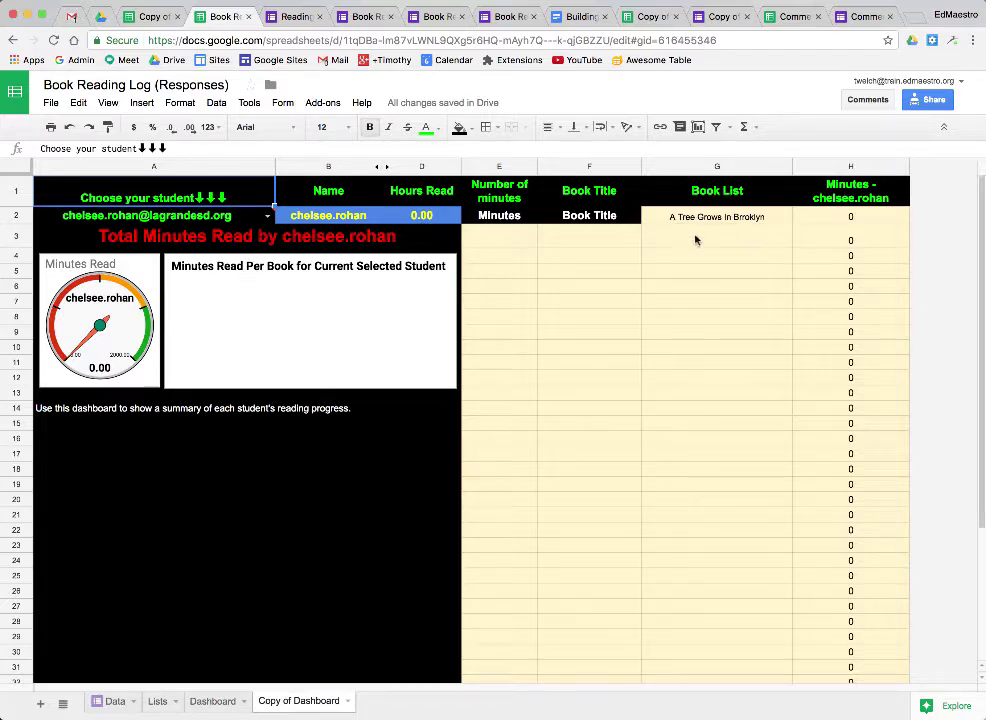
{"action": "left_click", "coordinate": [267, 217]}
{"action": "left_click", "coordinate": [150, 236]}
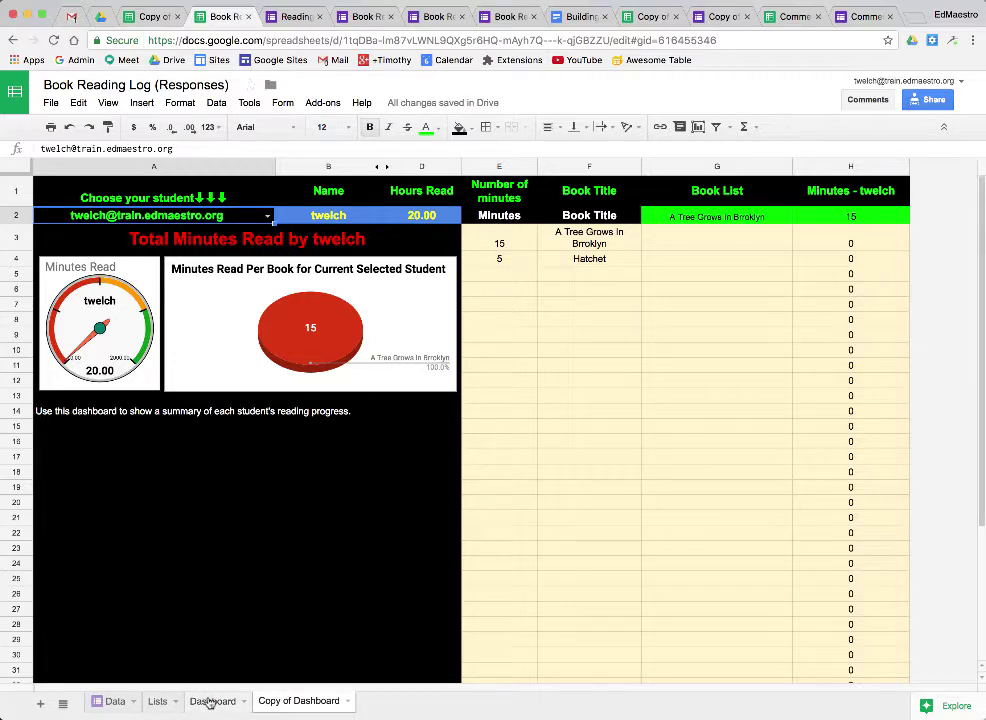
Inspect the extra filter row 2 above the responses on the Data sheet of Copy of Reading Minutes (Responses)
{"action": "left_click", "coordinate": [152, 16]}
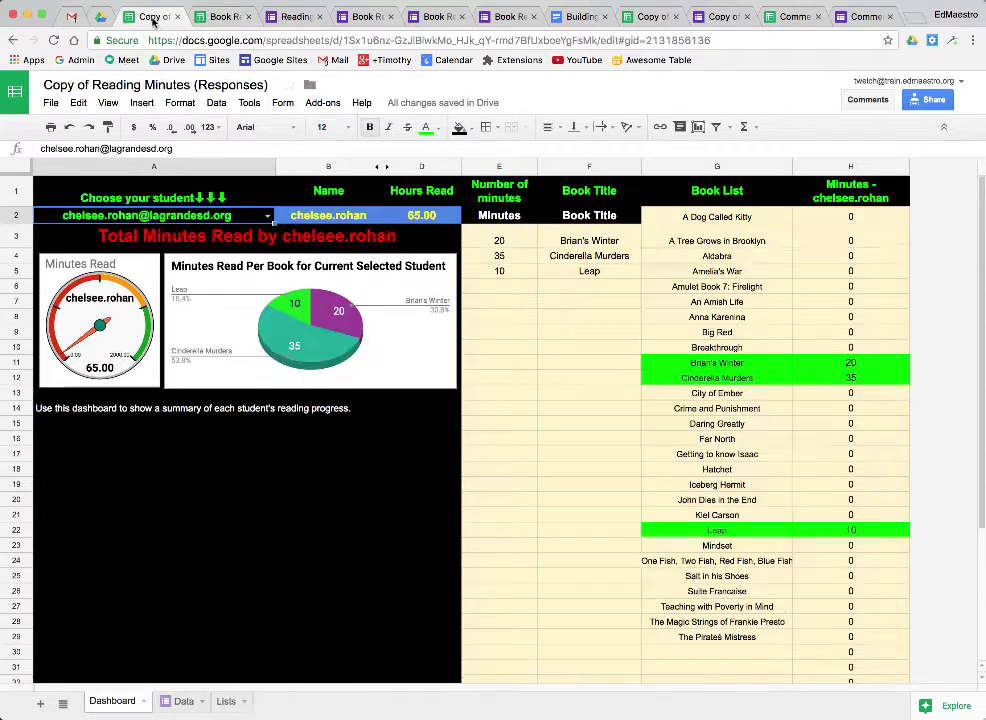
{"action": "left_click", "coordinate": [183, 701]}
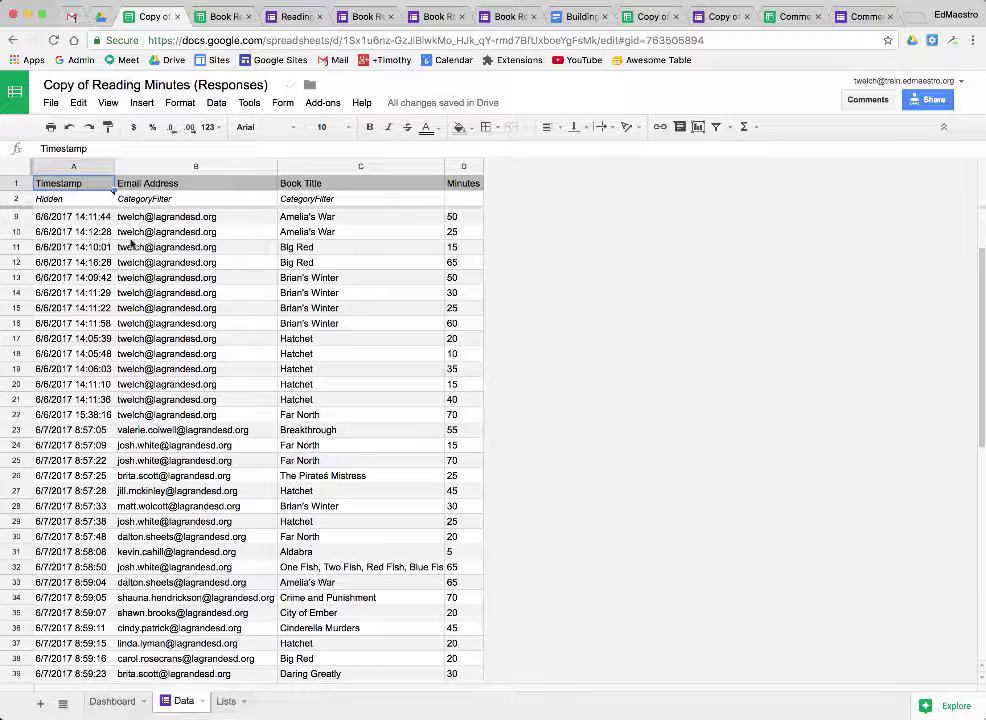
{"action": "left_click", "coordinate": [24, 199]}
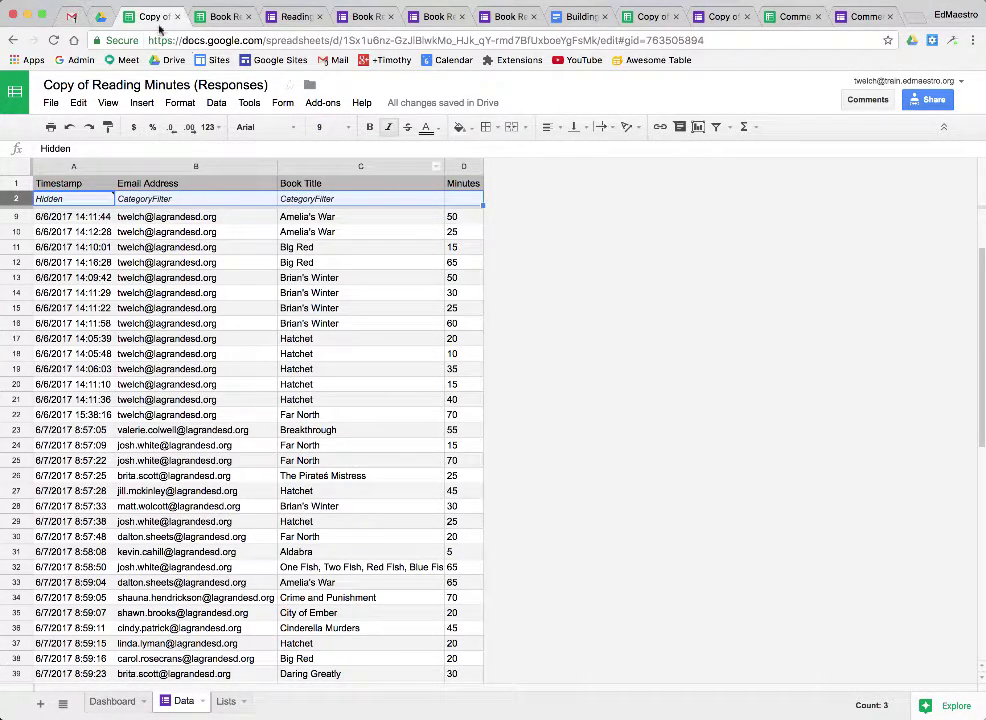
On Copy of Dashboard in Book Reading Log (Responses), edit the Book List formula in G2 so its range starts at the Data sheet's first response row
{"action": "left_click", "coordinate": [218, 16]}
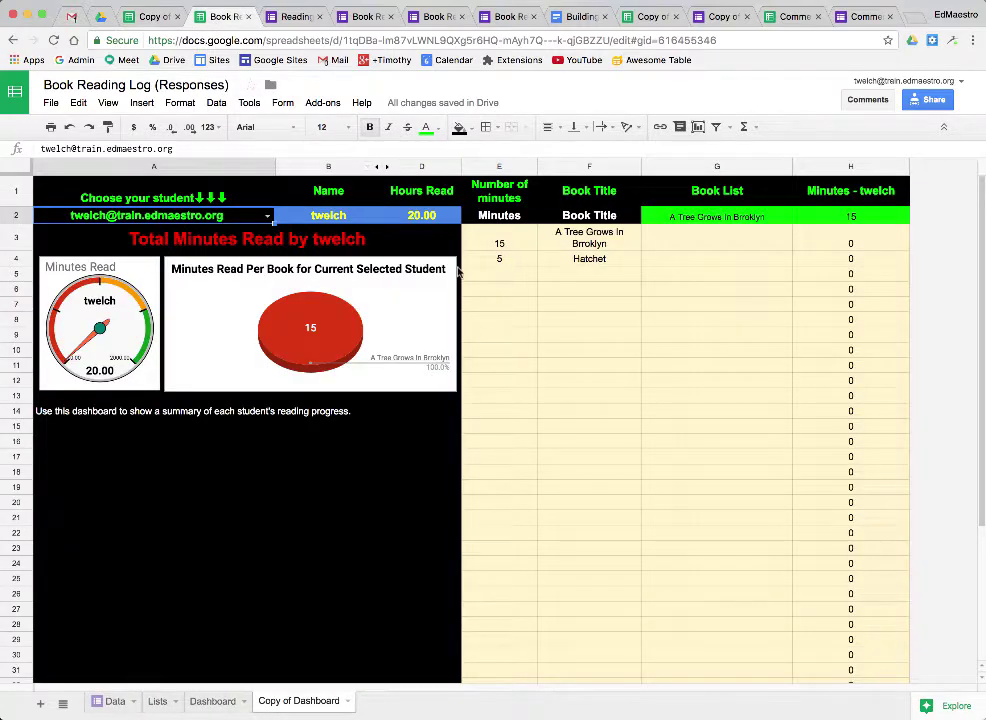
{"action": "left_click", "coordinate": [699, 222]}
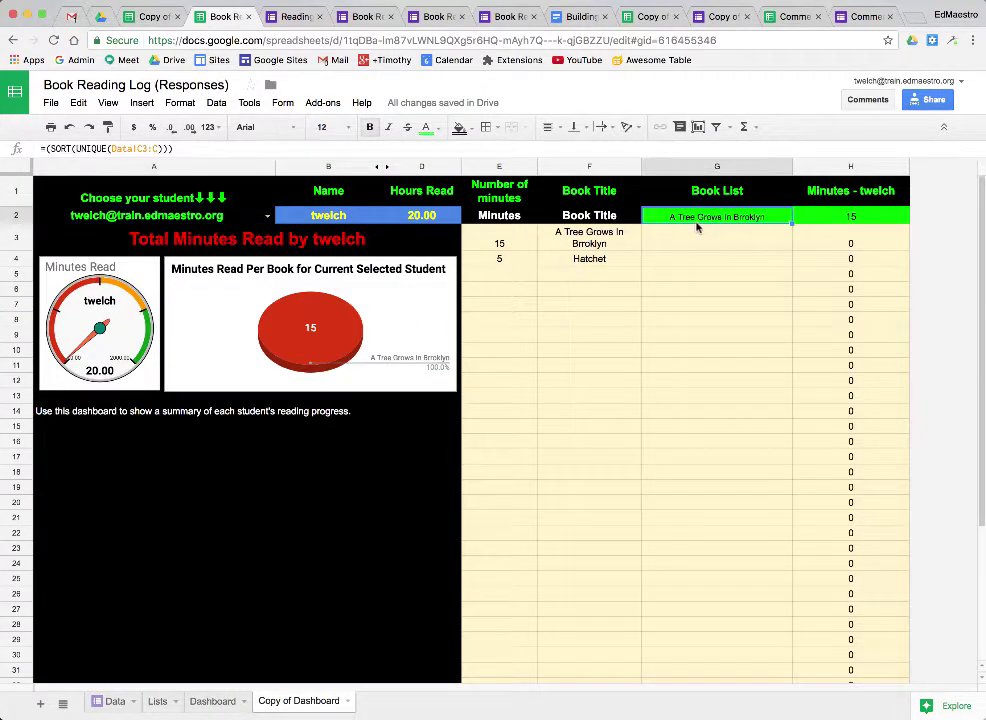
{"action": "left_click", "coordinate": [143, 148]}
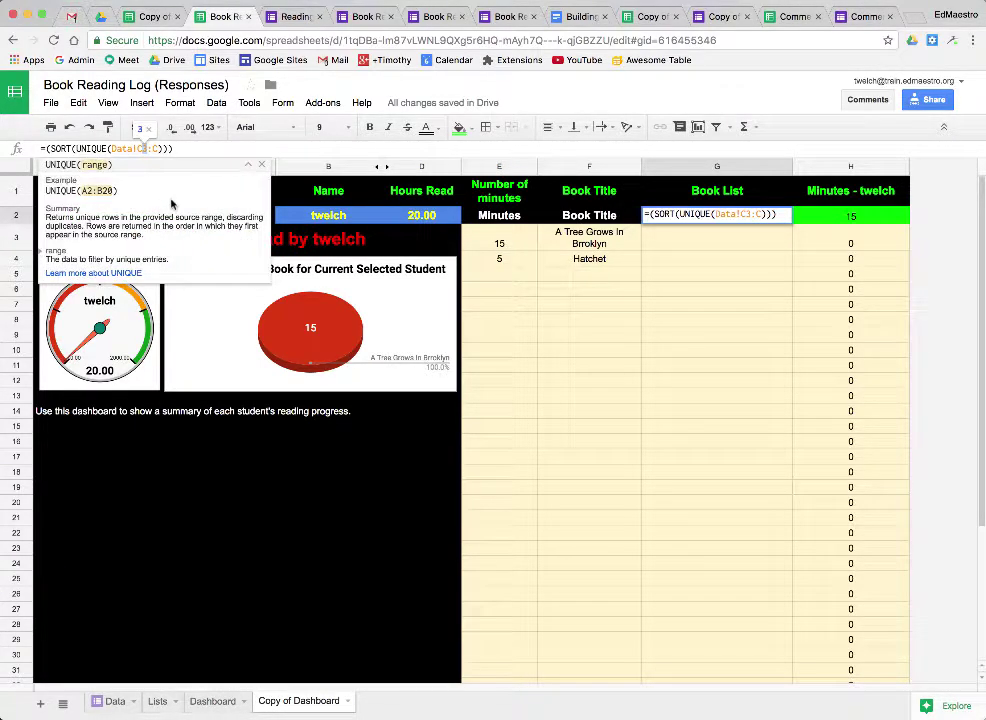
{"action": "key", "text": "Return"}
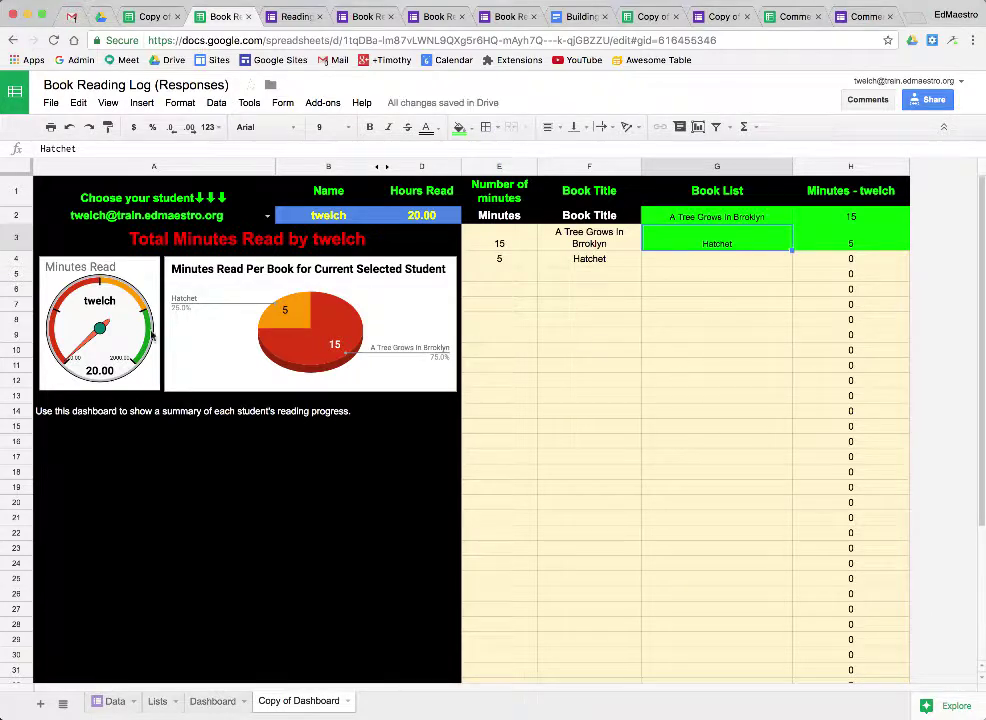
{"action": "double_click", "coordinate": [266, 215]}
{"action": "left_click", "coordinate": [658, 367]}
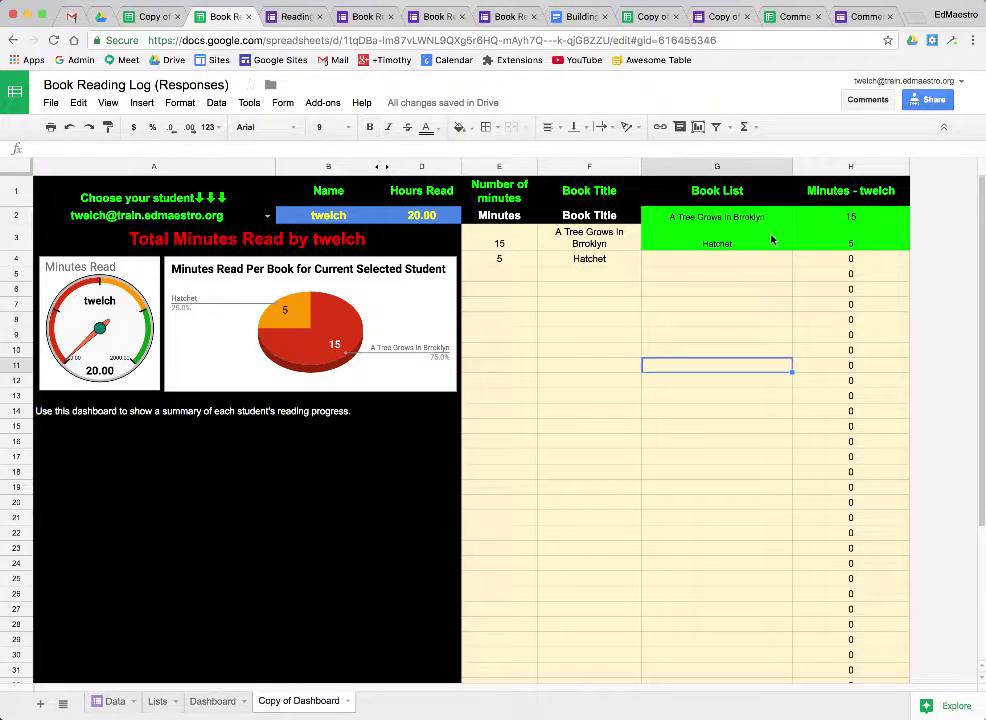